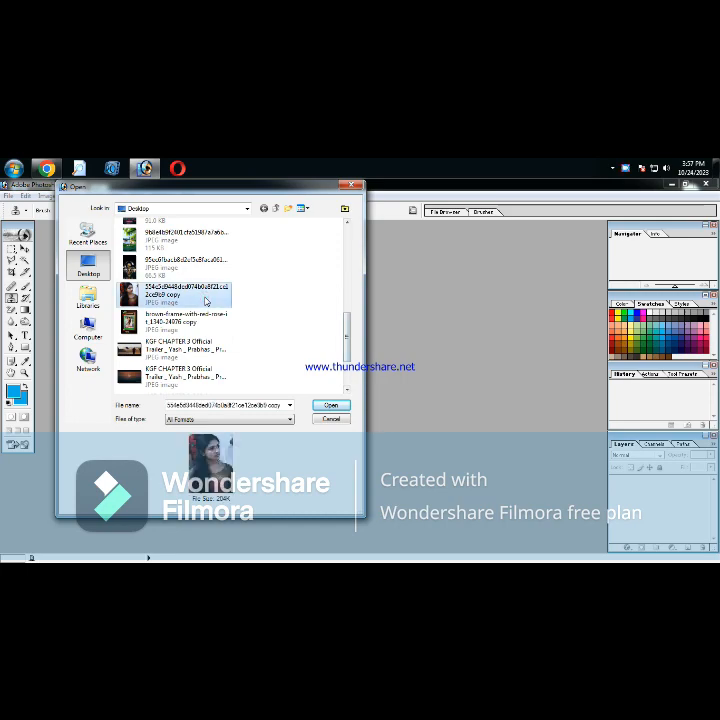
# - Open the JPEG portrait of the dark-haired woman from the Desktop and maximize its document window
pyautogui.doubleClick(206, 302)
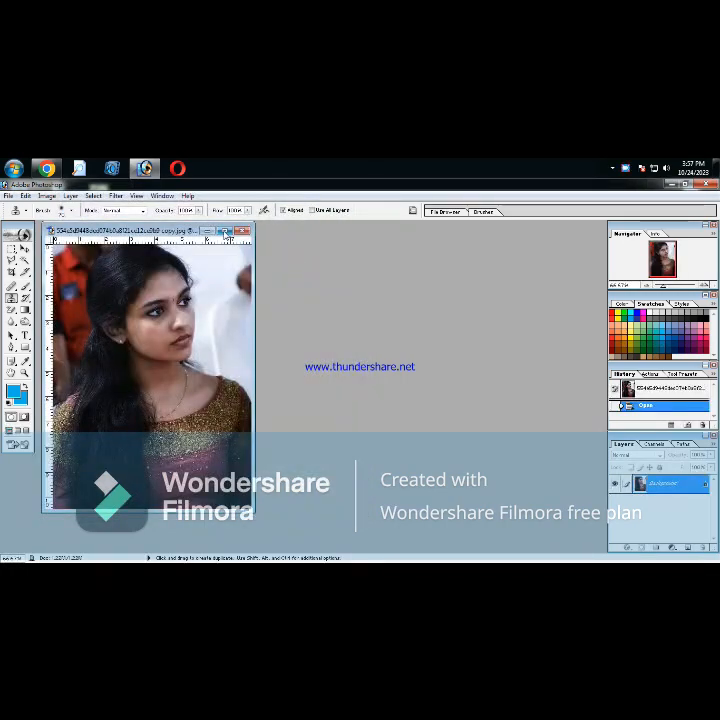
pyautogui.click(224, 233)
pyautogui.hotkey('ctrl', '+')
pyautogui.hotkey('ctrl', '+')
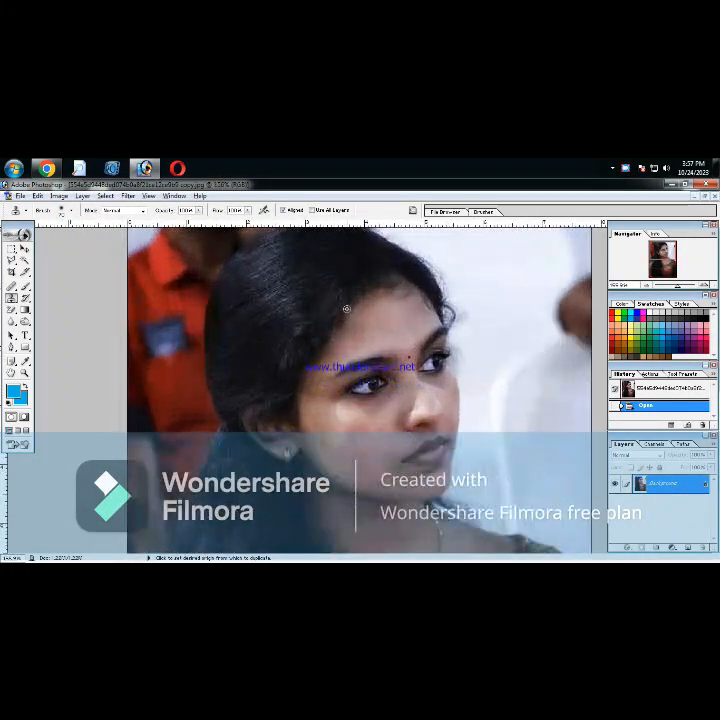
pyautogui.hotkey('ctrl', '+')
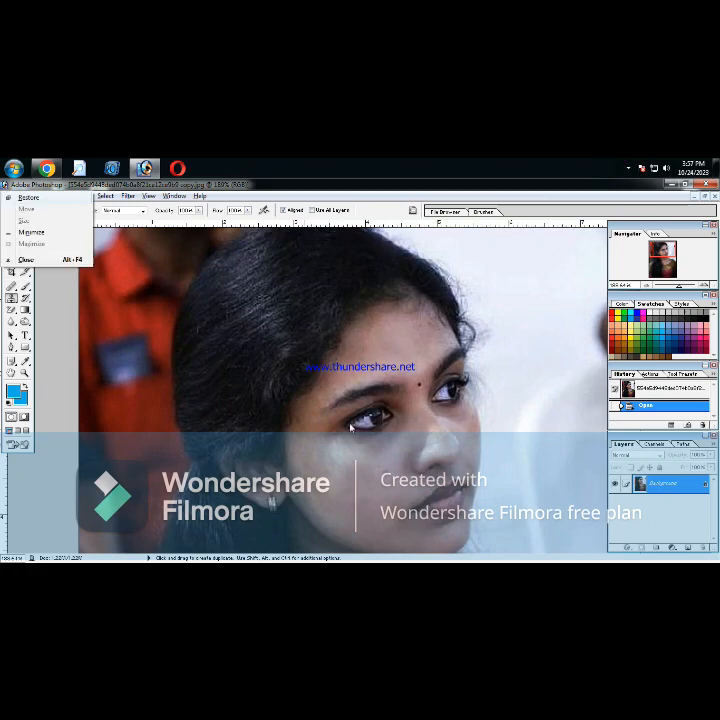
pyautogui.scroll(-4, 342, 400)
pyautogui.keyDown('alt'); pyautogui.click(346, 389); pyautogui.keyUp('alt')
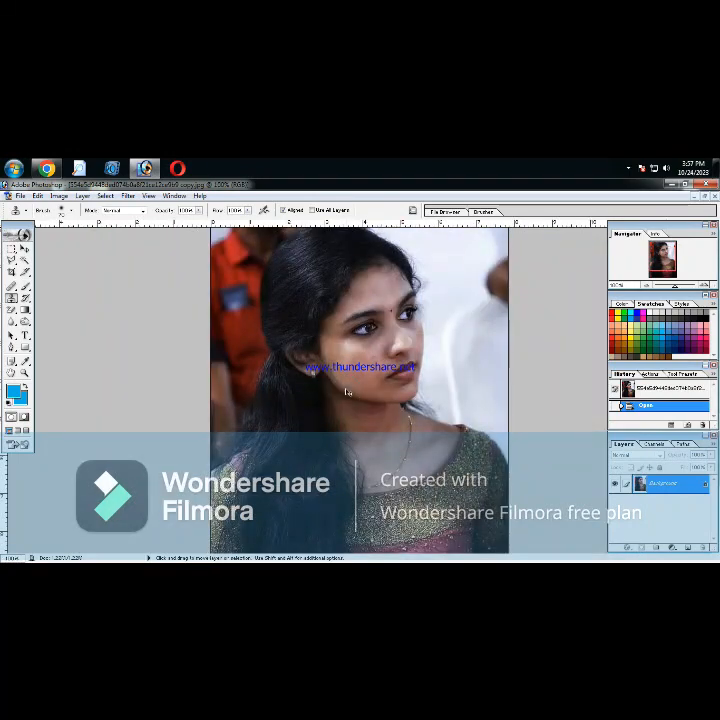
# - Brighten the portrait slightly with a Curves adjustment on the RGB channel, raising the middle of the curve
pyautogui.hotkey('ctrl', 'm')
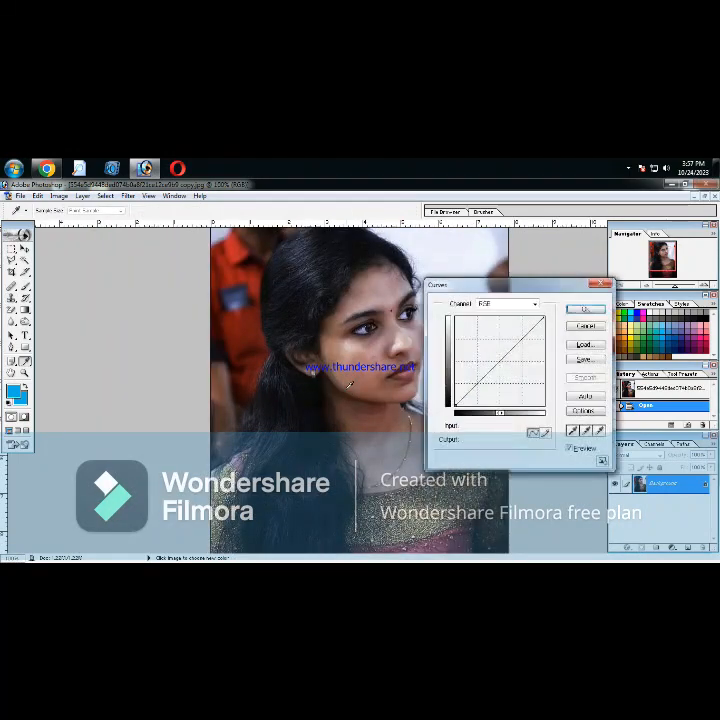
pyautogui.click(497, 359)
pyautogui.press('Return')
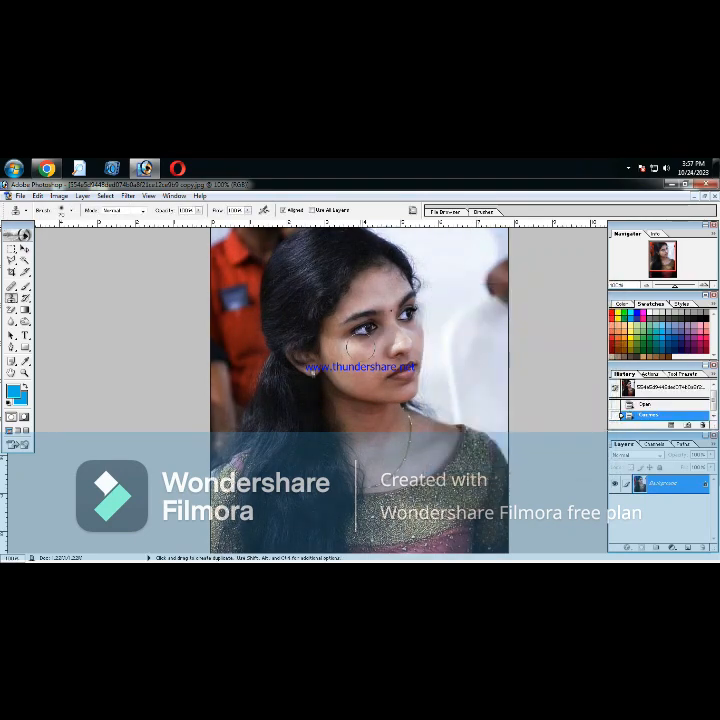
# - Retouch the blemishes on the cheek below the nearer eye with the Healing Brush at size 20
pyautogui.scroll(2, 359, 390)
pyautogui.scroll(-3, 378, 400)
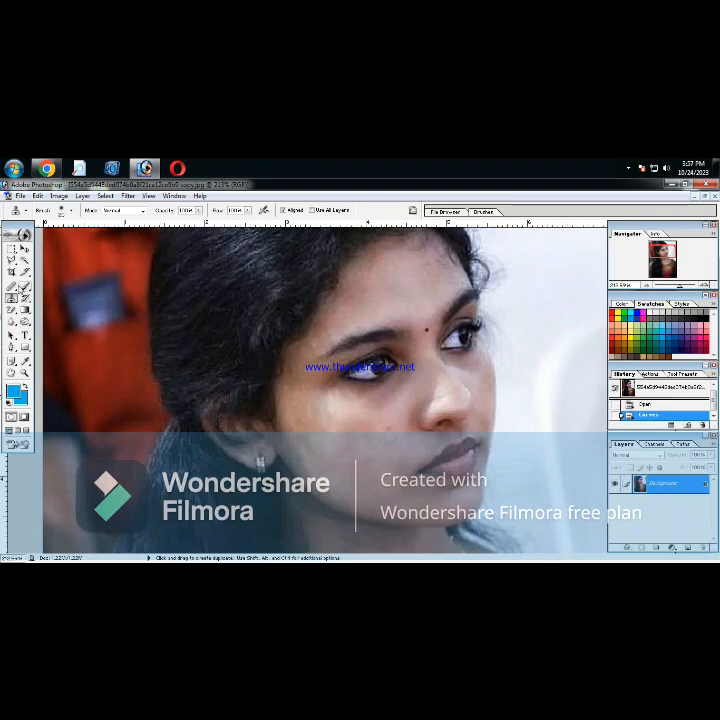
pyautogui.click(12, 287)
pyautogui.click(43, 288)
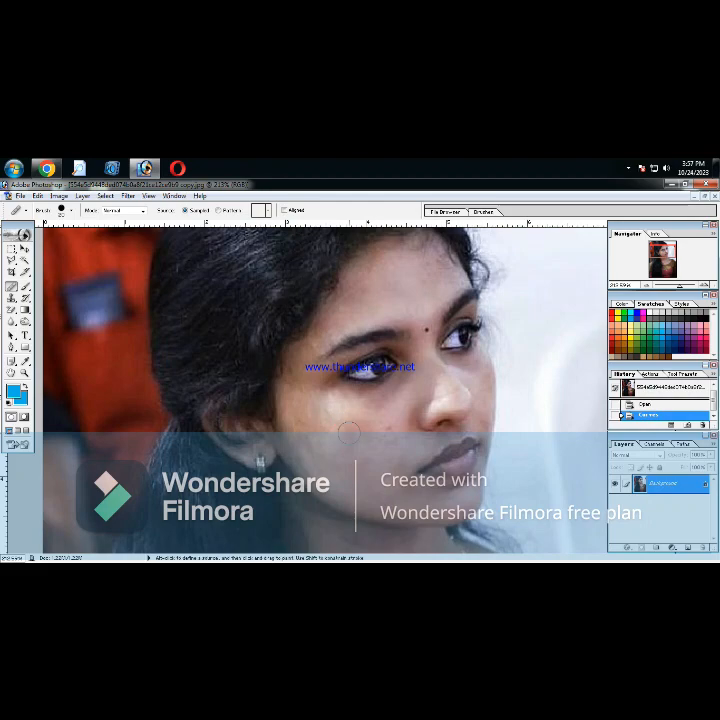
pyautogui.click(345, 432)
pyautogui.click(343, 422)
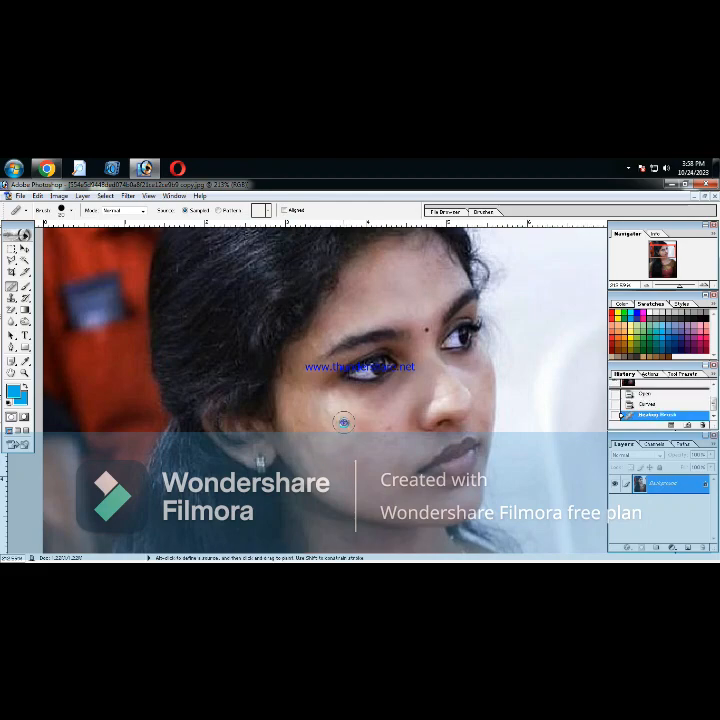
pyautogui.keyDown('alt'); pyautogui.click(344, 423); pyautogui.keyUp('alt')
pyautogui.click(343, 430)
pyautogui.click(346, 448)
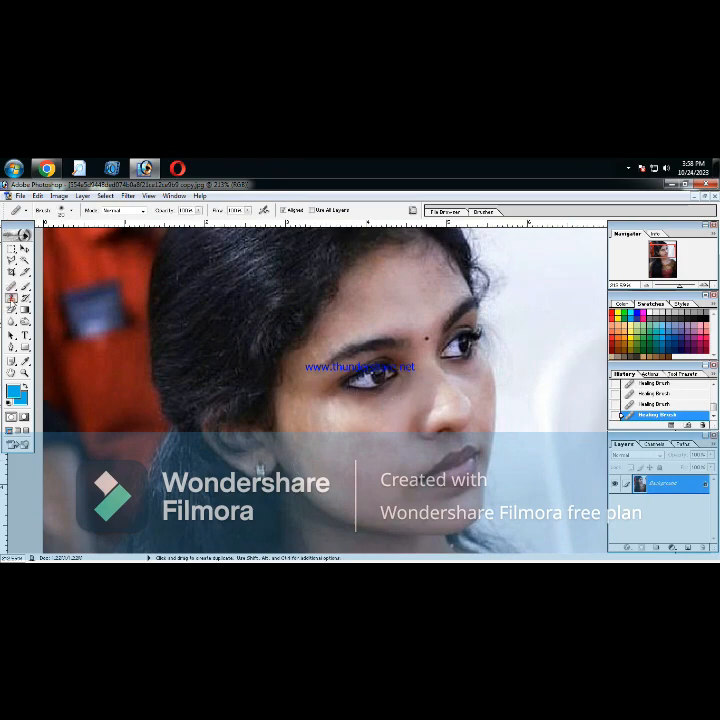
# - Undo the last two Clone Stamp strokes and set the Clone Stamp's opacity and flow to 50%
pyautogui.click(12, 298)
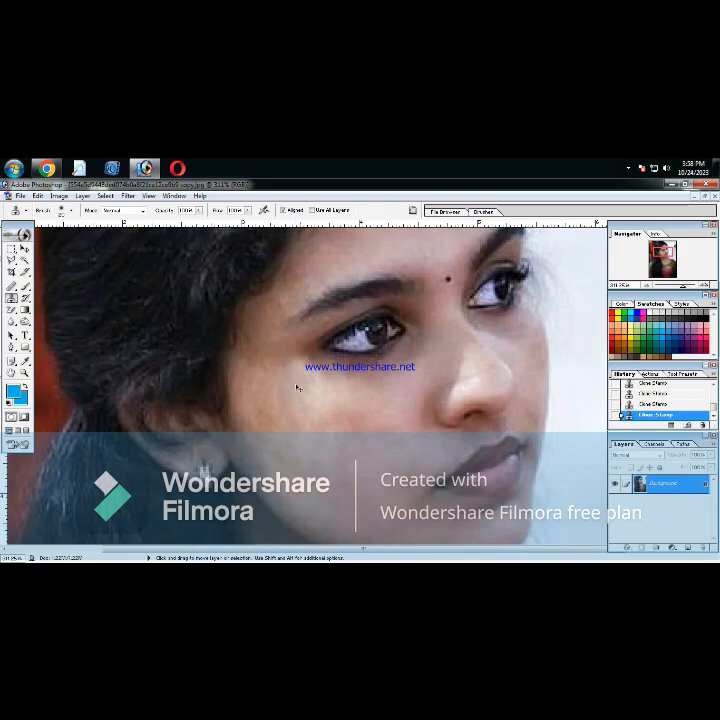
pyautogui.hotkey('ctrl', 'alt', 'z')
pyautogui.hotkey('ctrl', 'alt', 'z')
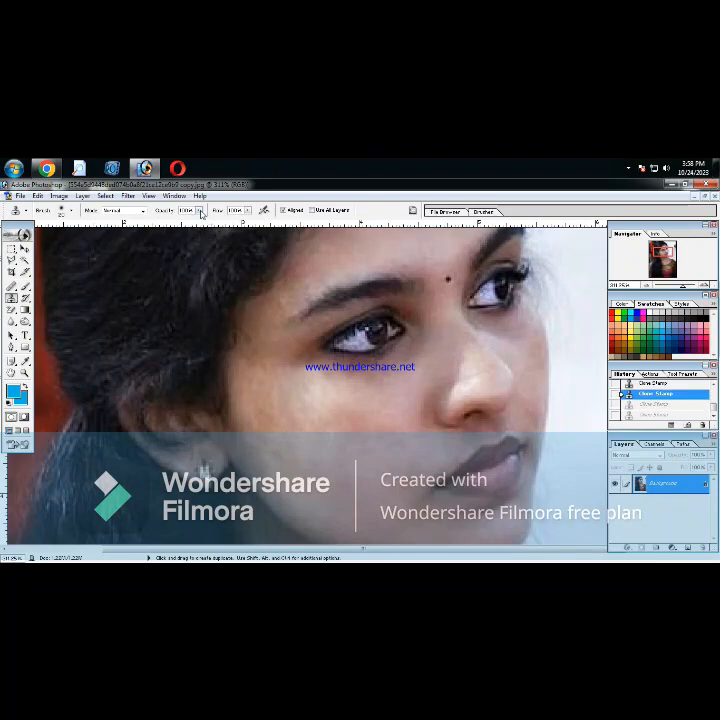
pyautogui.click(200, 212)
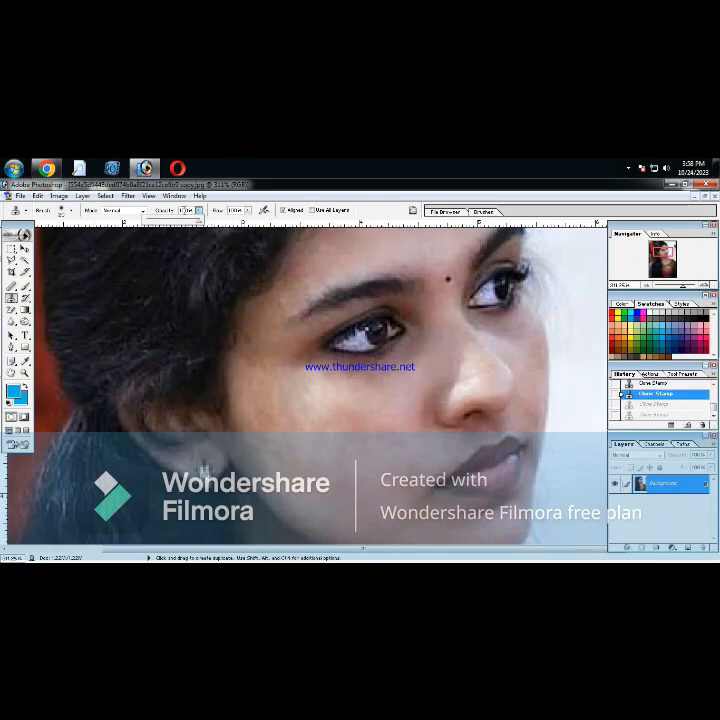
pyautogui.click(177, 219)
pyautogui.click(248, 211)
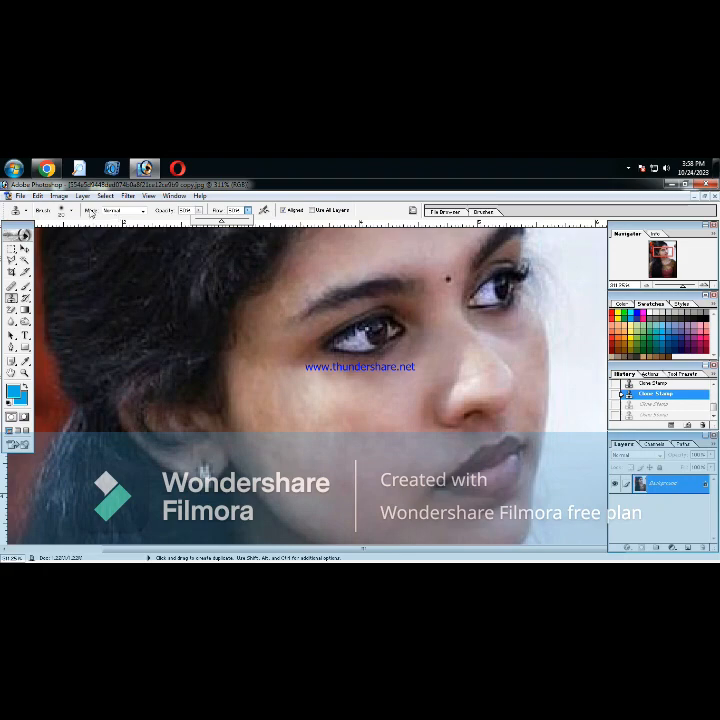
# - Smooth the outer cheek below the outer corner of the nearer eye with the Clone Stamp, sampling adjacent skin
pyautogui.keyDown('alt'); pyautogui.click(279, 393); pyautogui.keyUp('alt')
pyautogui.keyDown('alt'); pyautogui.click(273, 385); pyautogui.keyUp('alt')
pyautogui.click(271, 378)
pyautogui.keyDown('alt'); pyautogui.click(268, 372); pyautogui.keyUp('alt')
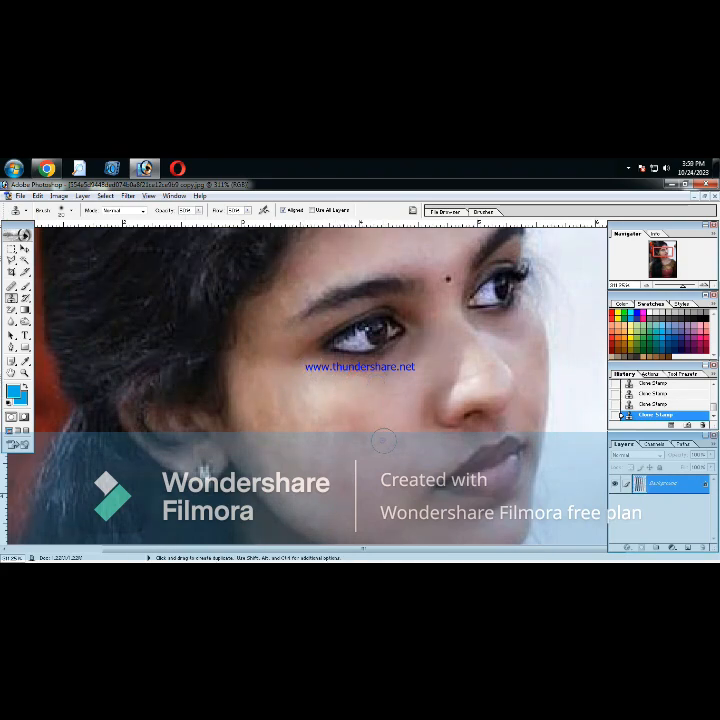
# - Clone clean skin over the uneven patches across the middle and lower cheek
pyautogui.keyDown('alt'); pyautogui.click(338, 388); pyautogui.keyUp('alt')
pyautogui.click(383, 394)
pyautogui.click(383, 410)
pyautogui.click(399, 437)
pyautogui.keyDown('alt'); pyautogui.click(410, 436); pyautogui.keyUp('alt')
pyautogui.click(397, 444)
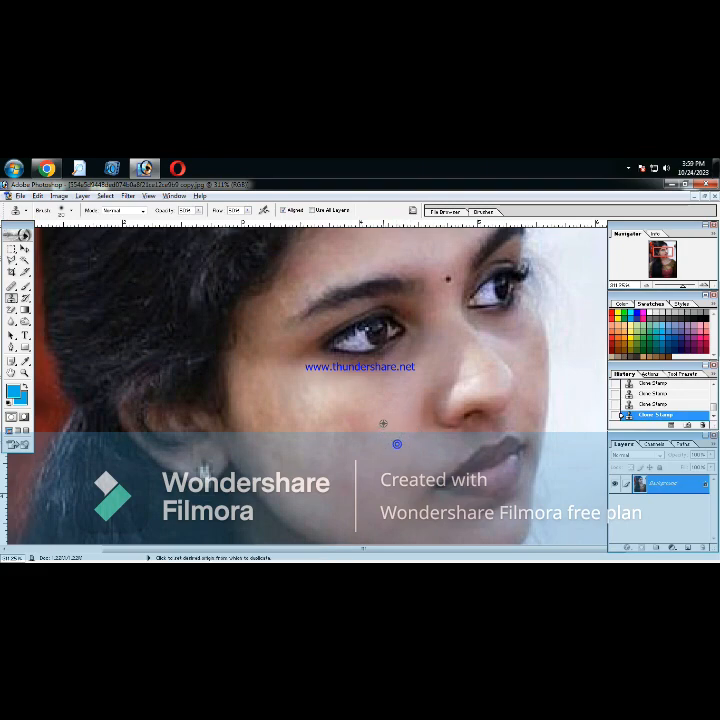
pyautogui.keyDown('alt'); pyautogui.click(383, 424); pyautogui.keyUp('alt')
pyautogui.keyDown('alt'); pyautogui.click(354, 413); pyautogui.keyUp('alt')
pyautogui.click(360, 432)
pyautogui.click(332, 414)
pyautogui.click(345, 431)
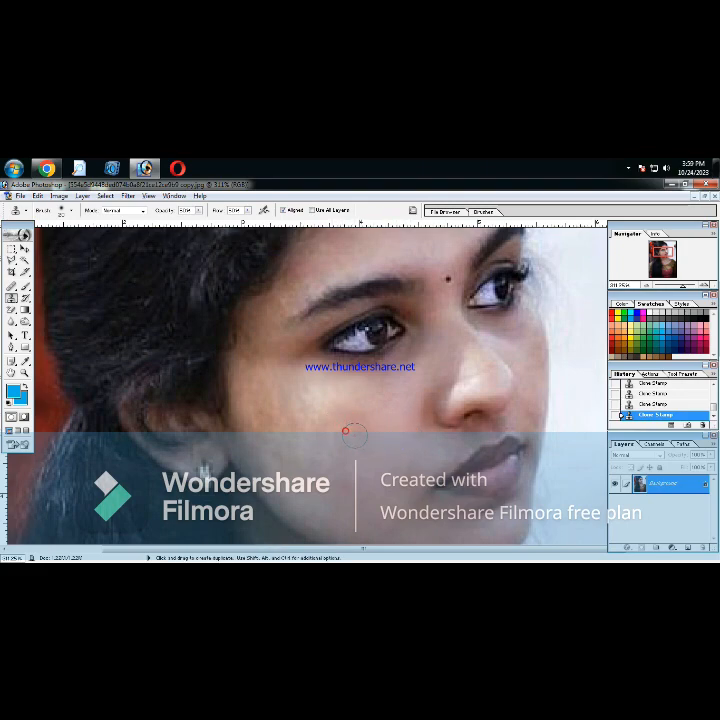
pyautogui.click(356, 474)
pyautogui.click(362, 471)
# - Retouch the skin above the mouth corner and beside the nostril with a size 10 Clone Stamp brush
pyautogui.scroll(-2, 450, 510)
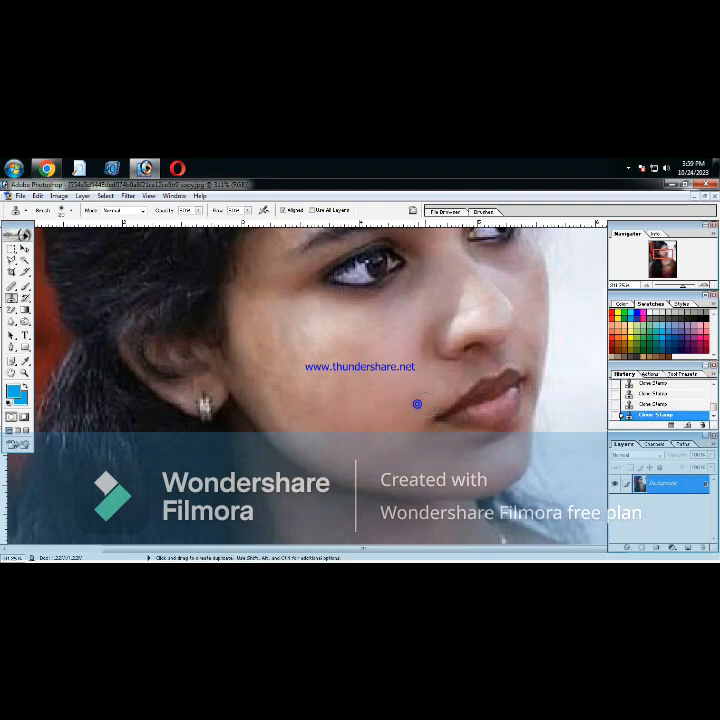
pyautogui.scroll(1, 427, 402)
pyautogui.moveTo(458, 455); pyautogui.dragTo(320, 376)
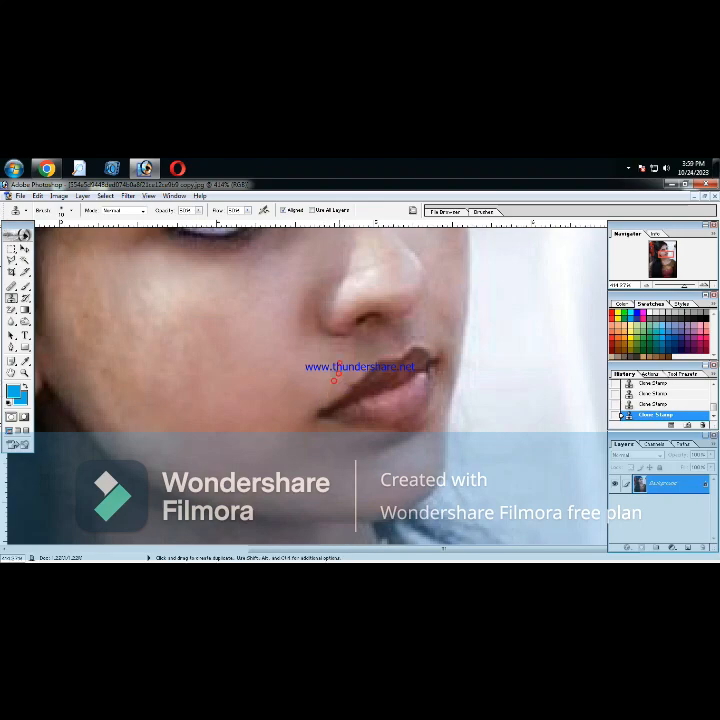
pyautogui.click(329, 349)
pyautogui.keyDown('alt'); pyautogui.click(302, 320); pyautogui.keyUp('alt')
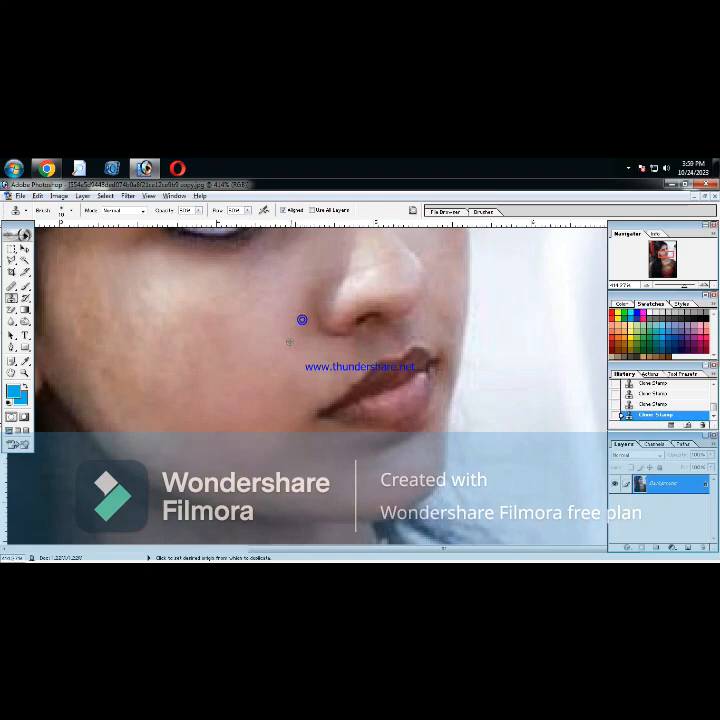
pyautogui.click(298, 333)
pyautogui.click(290, 342)
pyautogui.click(310, 318)
pyautogui.click(269, 297)
pyautogui.click(297, 284)
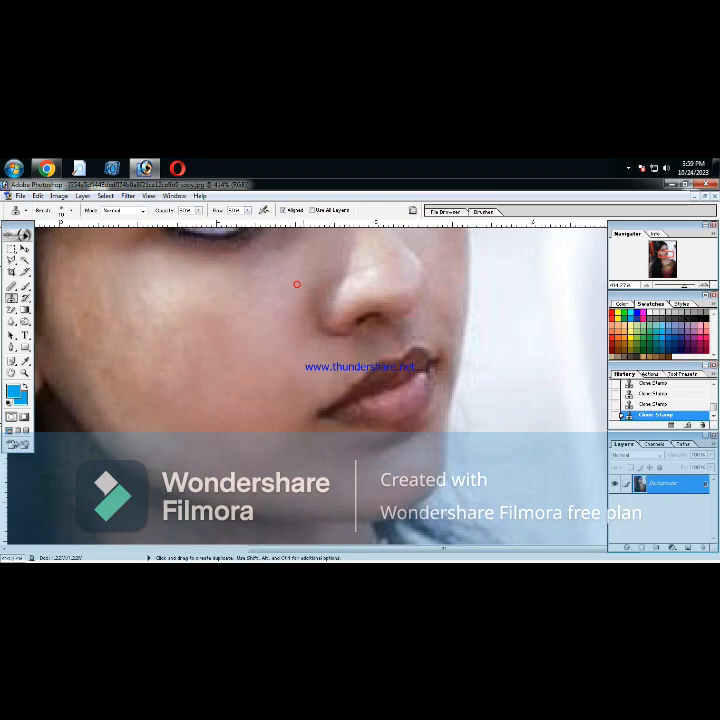
pyautogui.keyDown('alt'); pyautogui.click(309, 296); pyautogui.keyUp('alt')
# - Smooth the side and tip of the nose with the Clone Stamp, sampling skin from the nose
pyautogui.scroll(2, 325, 290)
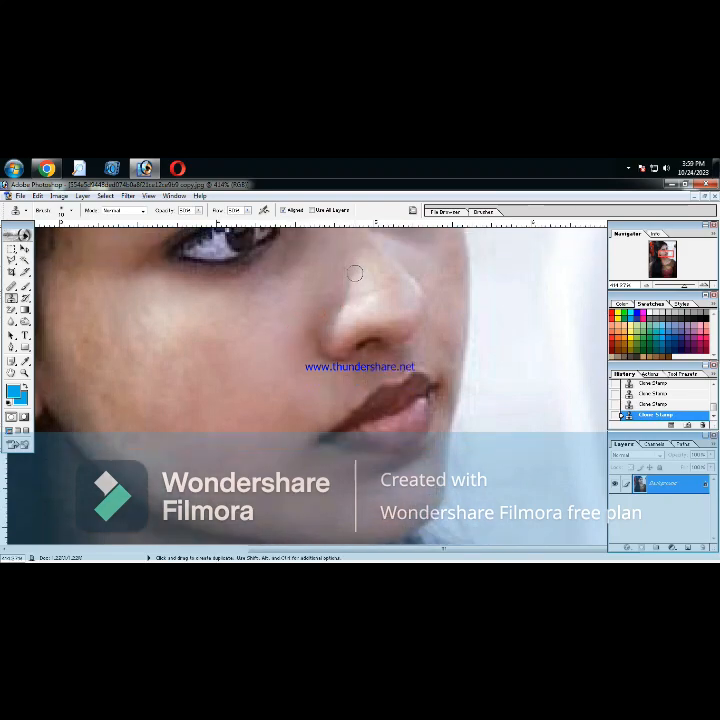
pyautogui.click(347, 277)
pyautogui.click(347, 299)
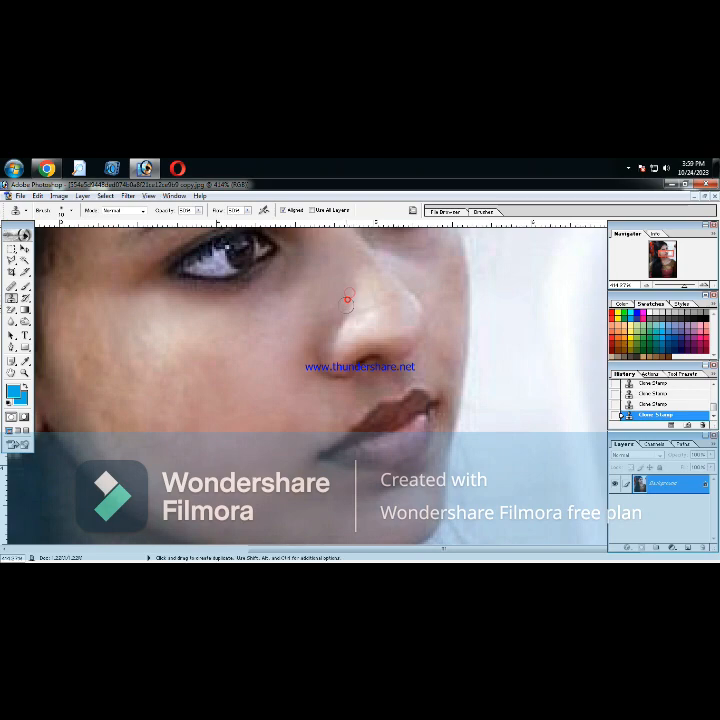
pyautogui.click(344, 316)
pyautogui.click(341, 325)
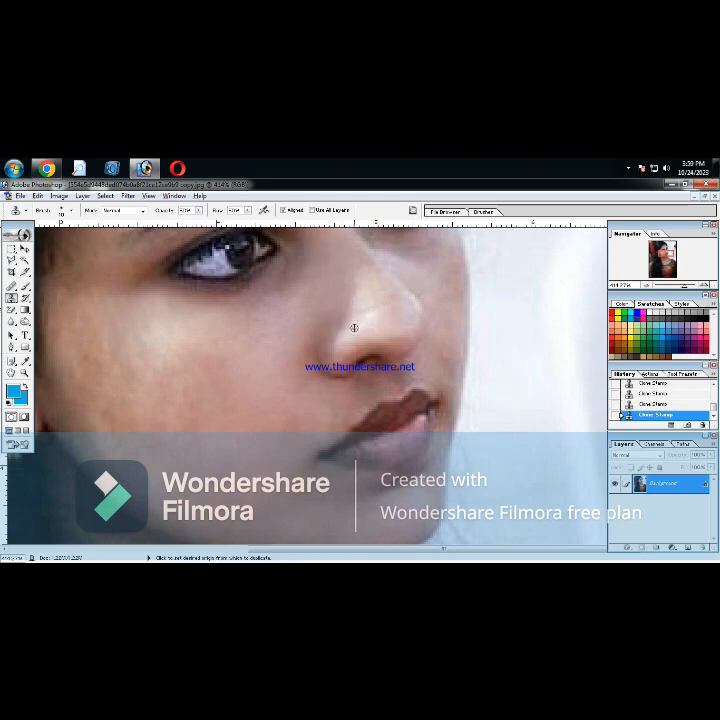
pyautogui.keyDown('alt'); pyautogui.click(354, 328); pyautogui.keyUp('alt')
pyautogui.click(342, 334)
pyautogui.click(357, 309)
pyautogui.click(350, 282)
pyautogui.click(376, 300)
pyautogui.click(384, 307)
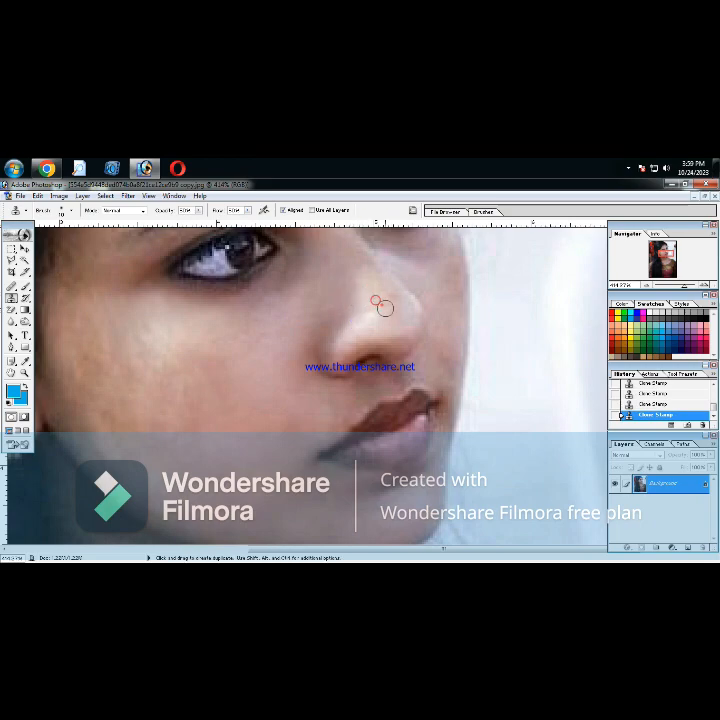
pyautogui.click(394, 307)
pyautogui.keyDown('alt'); pyautogui.click(392, 296); pyautogui.keyUp('alt')
# - Clone lighter skin over the area between the nose bridge and nearer eye, continuing down onto the upper cheek
pyautogui.scroll(3, 356, 285)
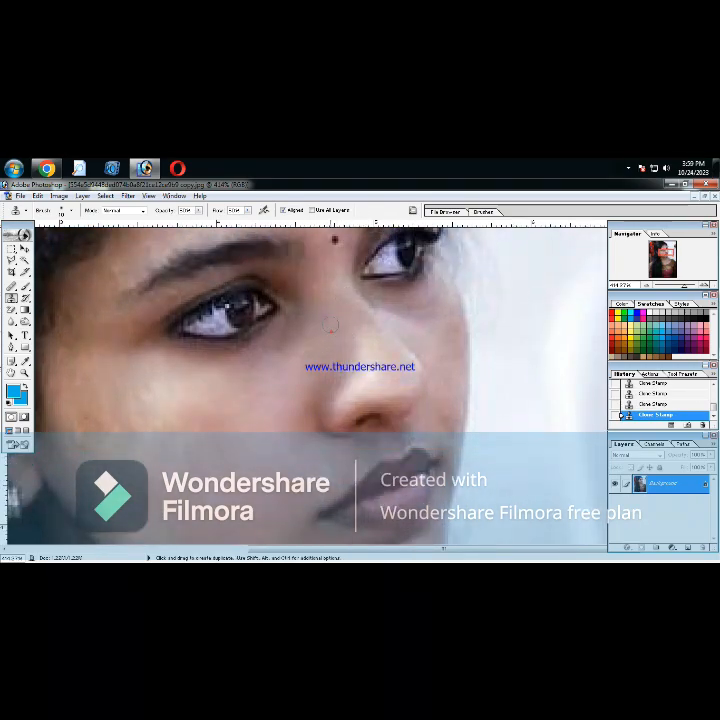
pyautogui.keyDown('alt'); pyautogui.click(328, 313); pyautogui.keyUp('alt')
pyautogui.click(292, 326)
pyautogui.click(286, 335)
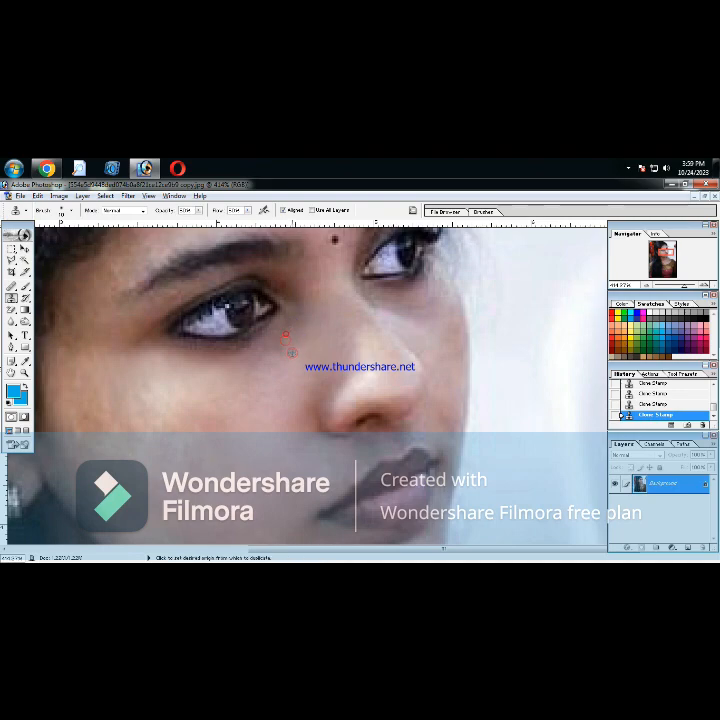
pyautogui.click(268, 365)
pyautogui.click(257, 373)
pyautogui.click(252, 381)
pyautogui.click(252, 388)
pyautogui.click(267, 394)
# - Even out the dark skin directly under the nearer eye's lower lid with the Clone Stamp
pyautogui.click(241, 357)
pyautogui.click(233, 352)
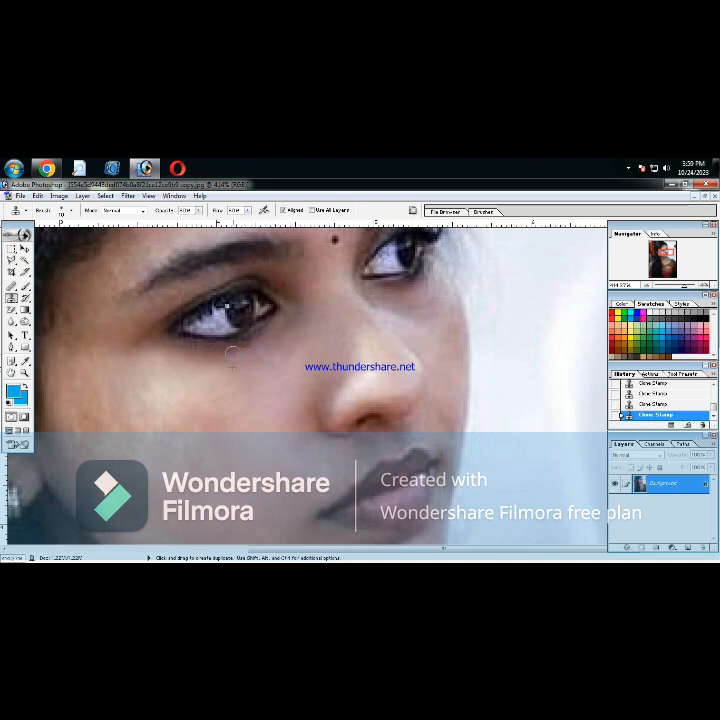
pyautogui.click(219, 354)
pyautogui.click(209, 354)
pyautogui.click(200, 355)
pyautogui.click(190, 354)
pyautogui.keyDown('alt'); pyautogui.click(250, 349); pyautogui.keyUp('alt')
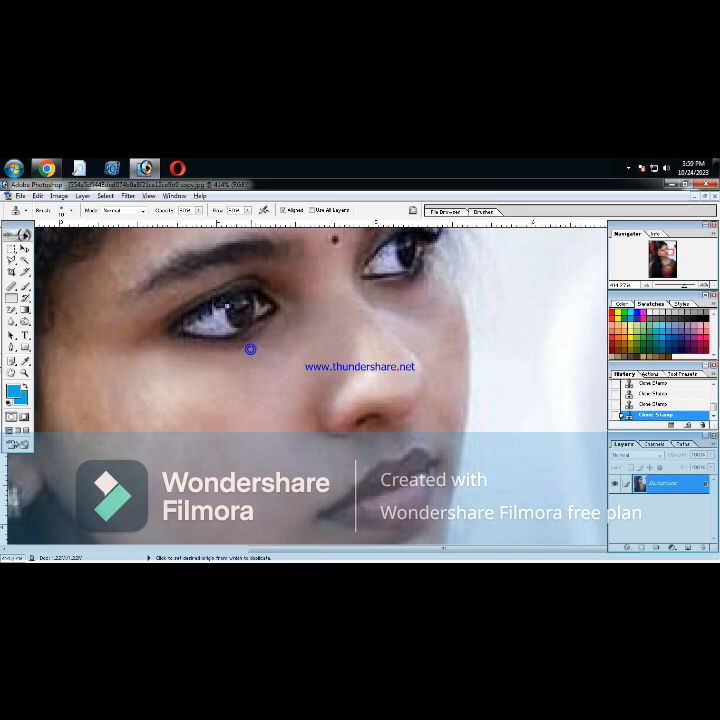
pyautogui.click(256, 342)
pyautogui.click(251, 353)
pyautogui.click(273, 346)
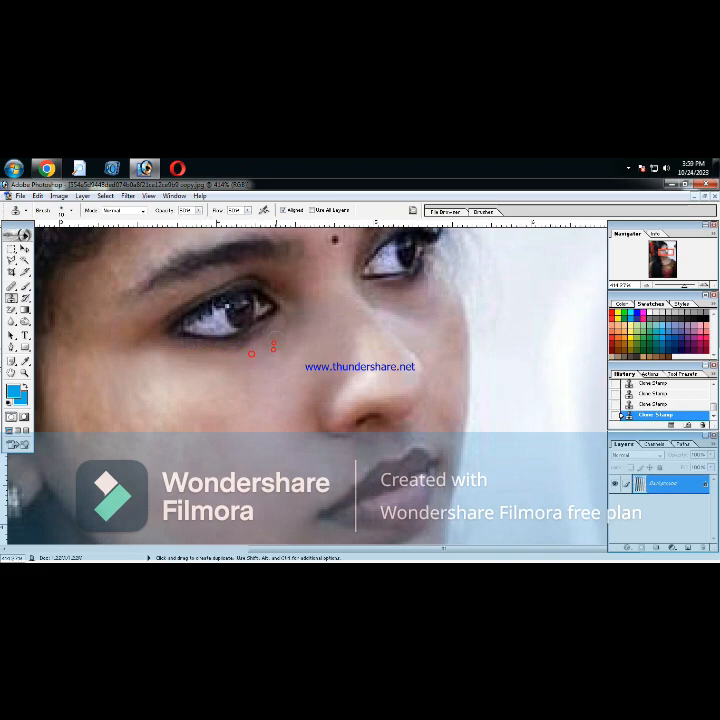
pyautogui.click(276, 338)
# - Smooth the nose bridge and the inner corners of both eyes with the Clone Stamp
pyautogui.click(299, 296)
pyautogui.keyDown('alt'); pyautogui.click(289, 288); pyautogui.keyUp('alt')
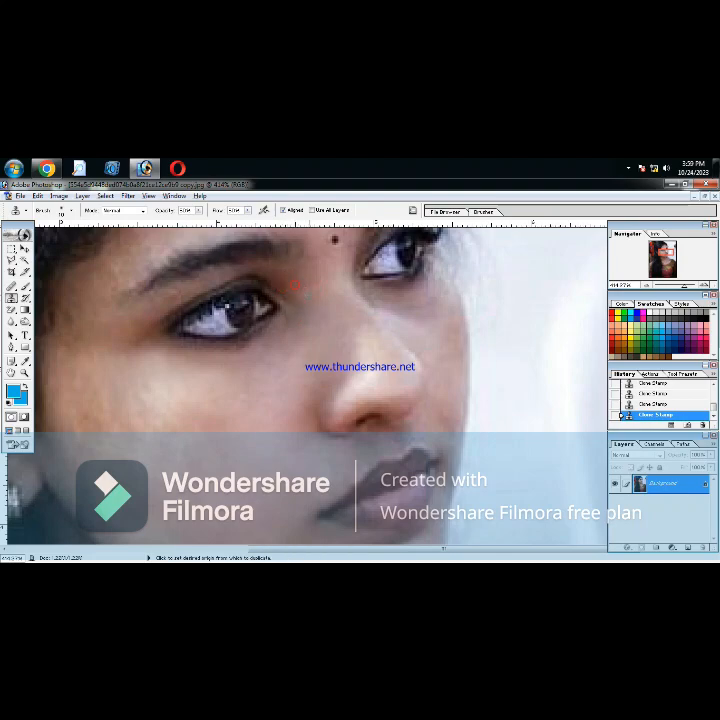
pyautogui.click(318, 279)
pyautogui.click(318, 259)
pyautogui.click(325, 260)
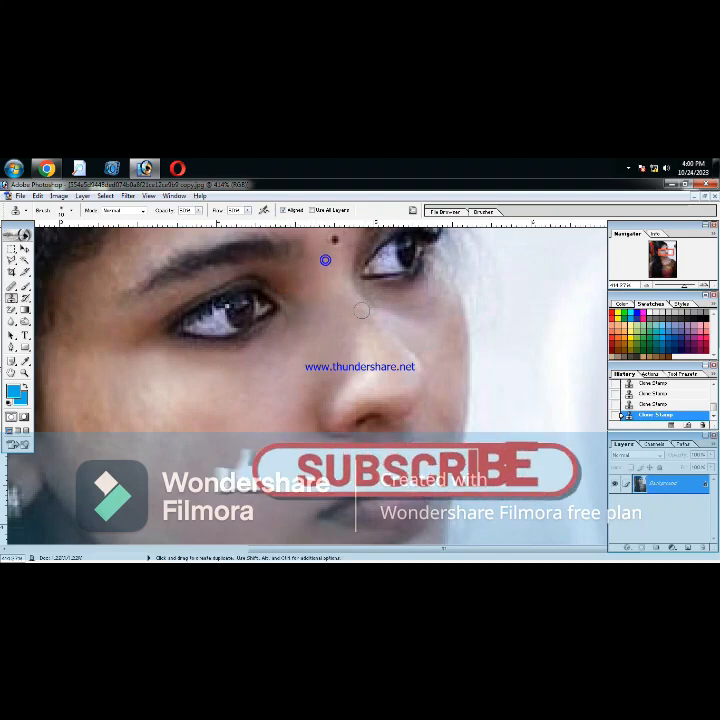
pyautogui.keyDown('alt'); pyautogui.click(369, 302); pyautogui.keyUp('alt')
pyautogui.click(363, 300)
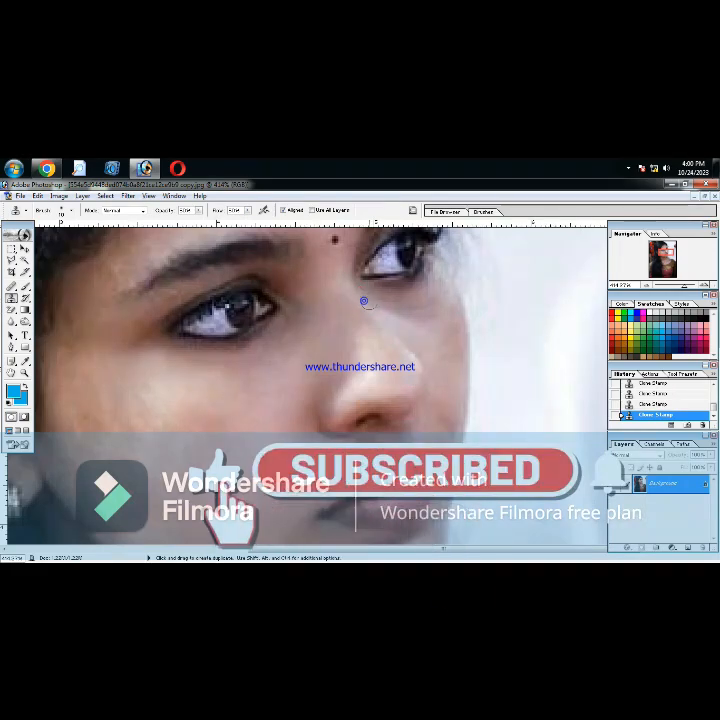
pyautogui.click(361, 290)
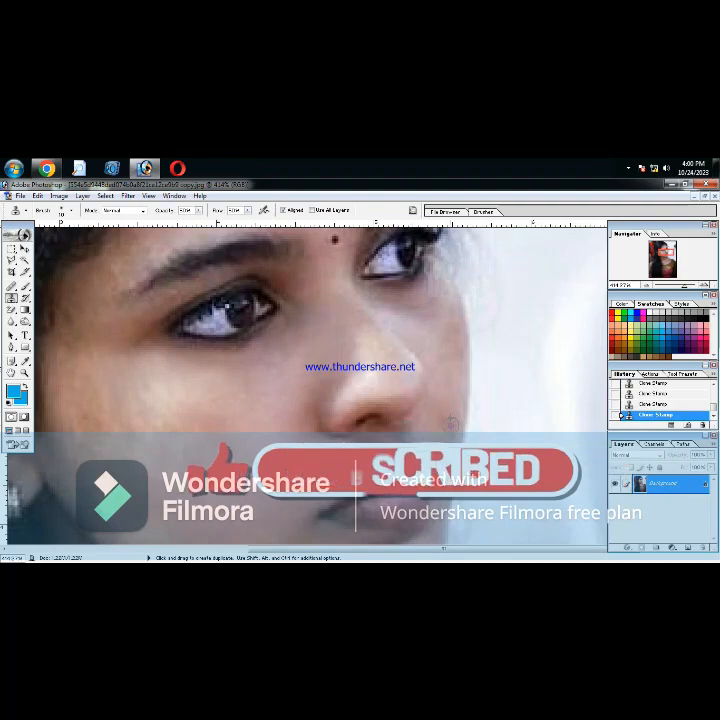
# - Even out the skin around the nostril and along the side of the nose with the Clone Stamp
pyautogui.keyDown('alt'); pyautogui.click(410, 427); pyautogui.keyUp('alt')
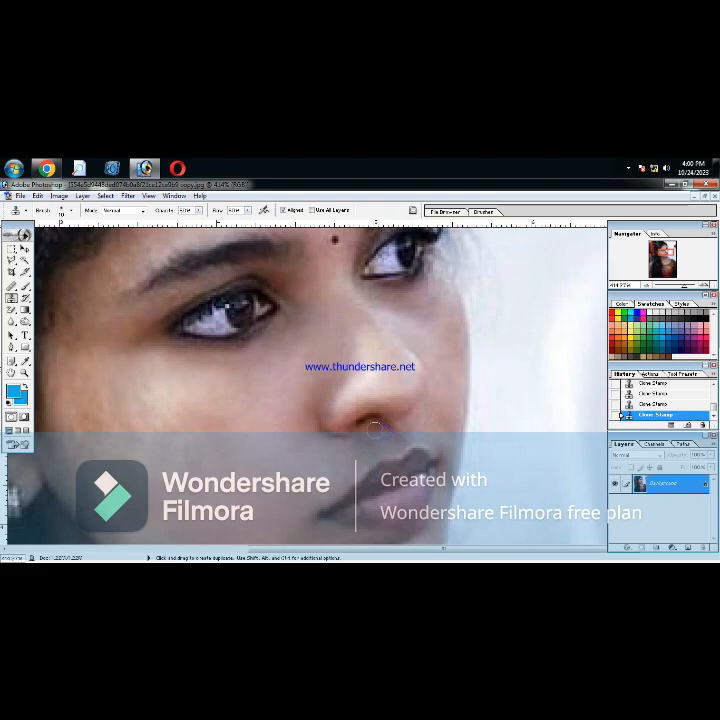
pyautogui.keyDown('alt'); pyautogui.click(364, 363); pyautogui.keyUp('alt')
pyautogui.moveTo(347, 389); pyautogui.dragTo(340, 397)
pyautogui.keyDown('alt'); pyautogui.click(311, 402); pyautogui.keyUp('alt')
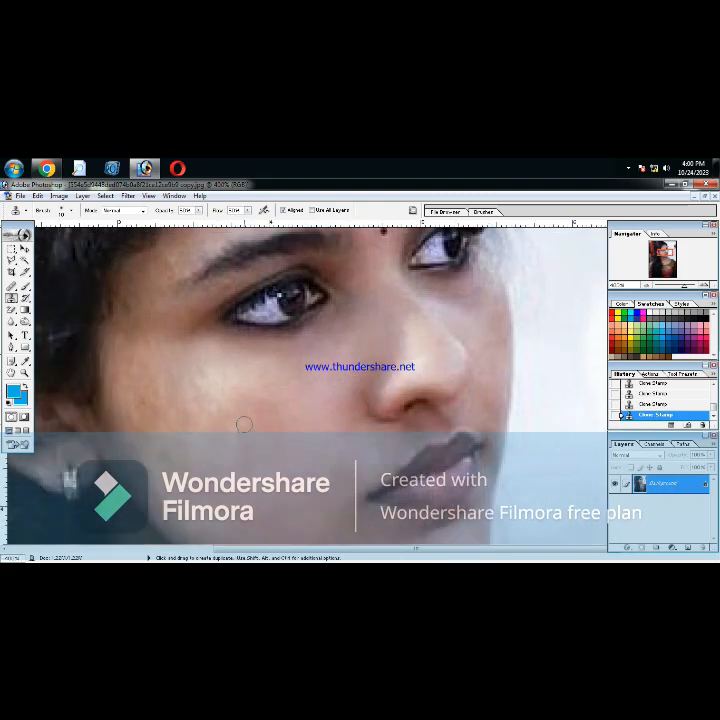
# - Enlarge the Clone Stamp brush and smooth the middle of the nearer cheek with sampled cheek skin
pyautogui.press(']')
pyautogui.press(']')
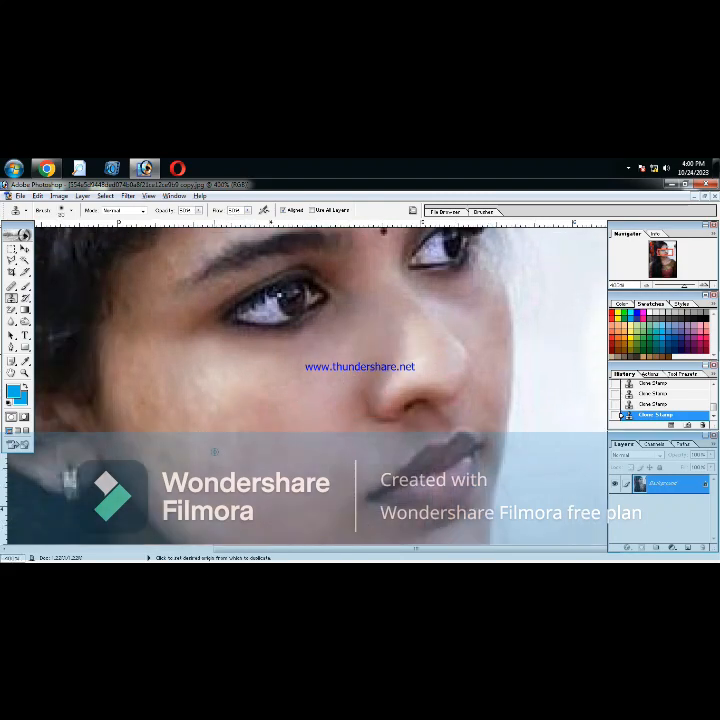
pyautogui.keyDown('alt'); pyautogui.click(204, 411); pyautogui.keyUp('alt')
pyautogui.keyDown('alt'); pyautogui.click(195, 395); pyautogui.keyUp('alt')
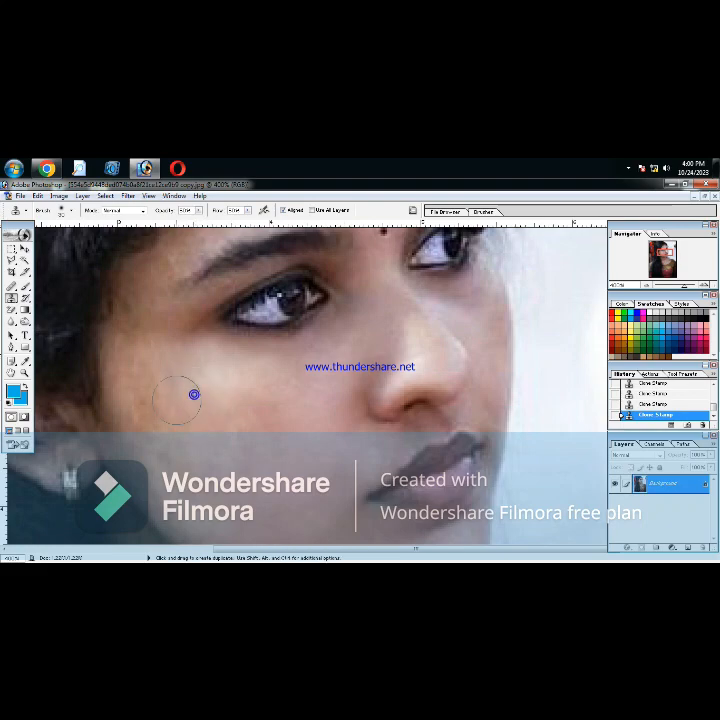
pyautogui.moveTo(195, 395); pyautogui.dragTo(163, 407)
# - Clone smooth skin along the outer edge of the nearer cheek, from the jaw beside the earring up toward the temple
pyautogui.keyDown('alt'); pyautogui.click(157, 406); pyautogui.keyUp('alt')
pyautogui.click(163, 447)
pyautogui.click(172, 460)
pyautogui.keyDown('alt'); pyautogui.click(148, 446); pyautogui.keyUp('alt')
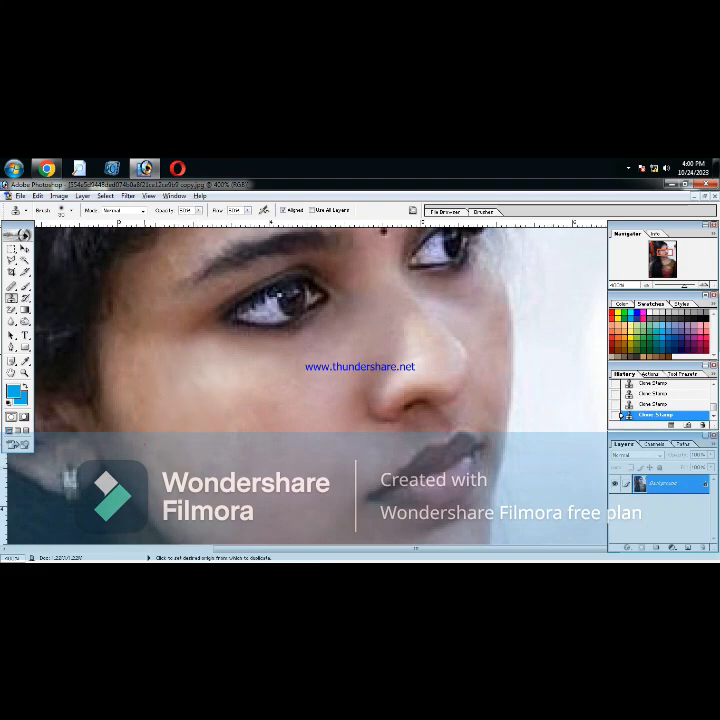
pyautogui.moveTo(164, 470); pyautogui.dragTo(172, 489)
pyautogui.keyDown('alt'); pyautogui.click(148, 426); pyautogui.keyUp('alt')
pyautogui.moveTo(141, 408); pyautogui.dragTo(130, 347)
# - Smooth the temple and the skin beyond the outer end of the nearer eyebrow with the Clone Stamp
pyautogui.scroll(2, 120, 340)
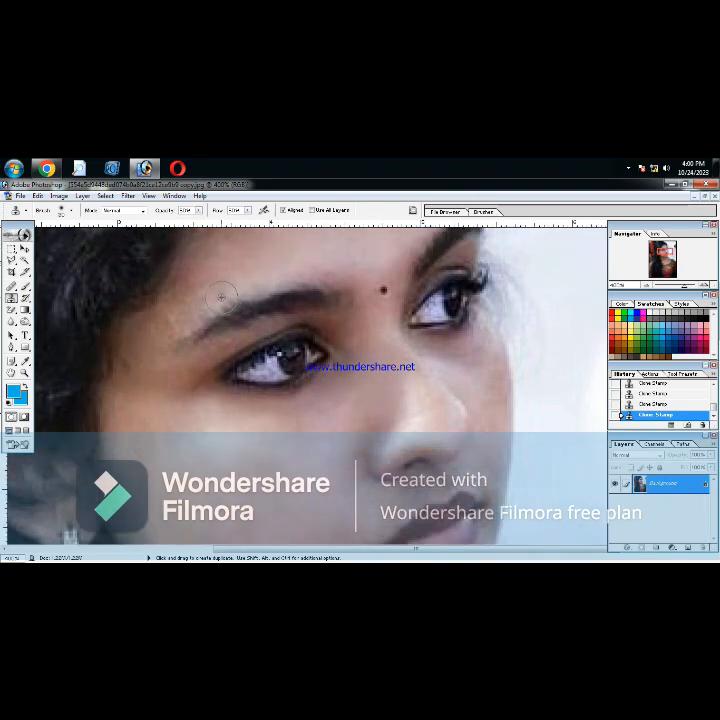
pyautogui.scroll(1, 221, 297)
pyautogui.rightClick(280, 293)
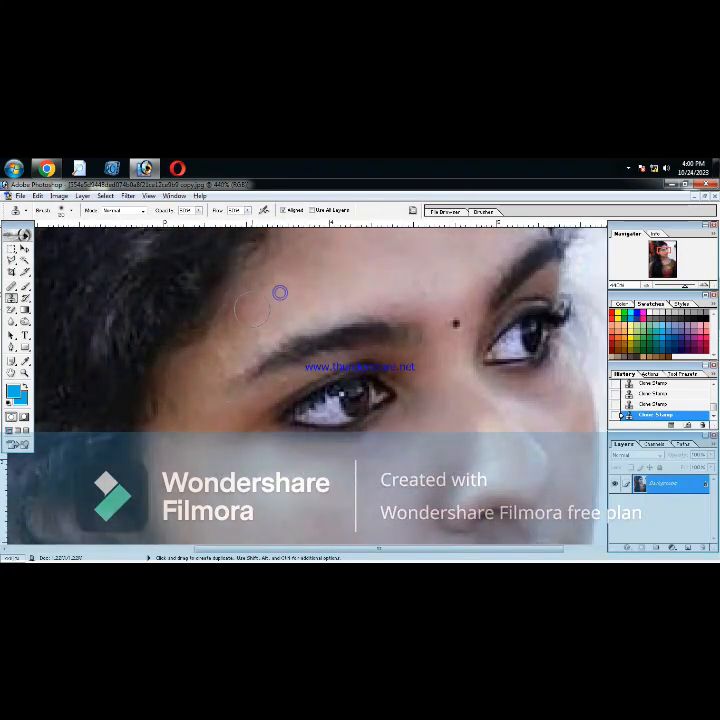
pyautogui.click(241, 321)
pyautogui.click(252, 316)
pyautogui.click(243, 326)
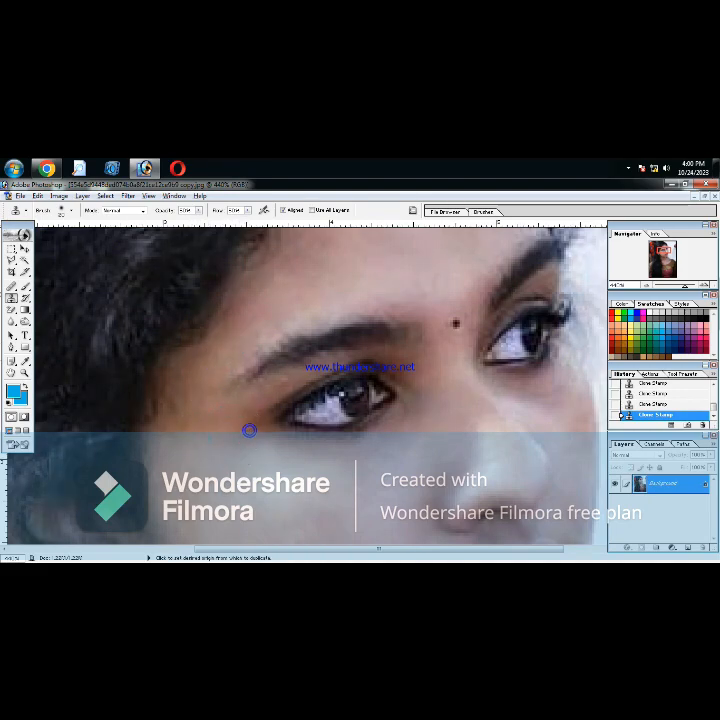
pyautogui.click(186, 388)
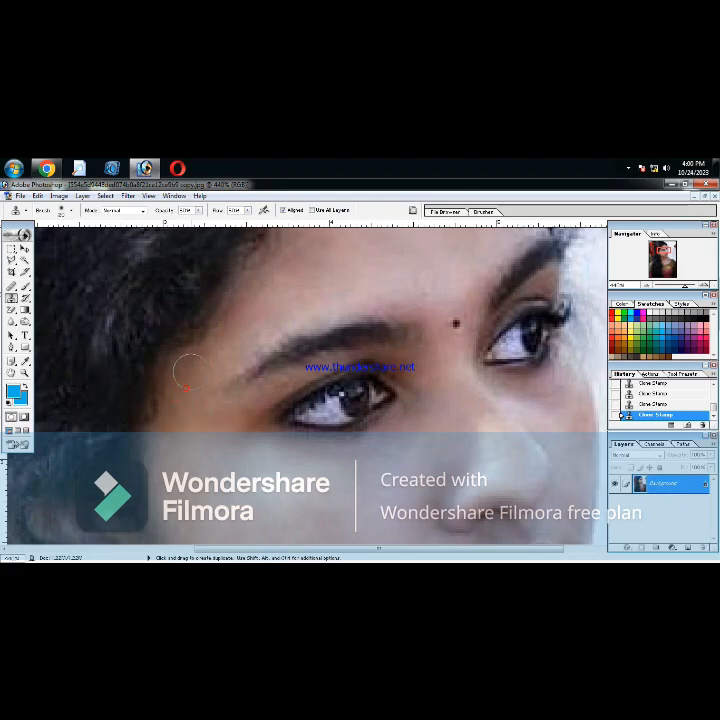
# - Sample clean forehead skin and clone it over the middle of the forehead
pyautogui.scroll(3, 233, 327)
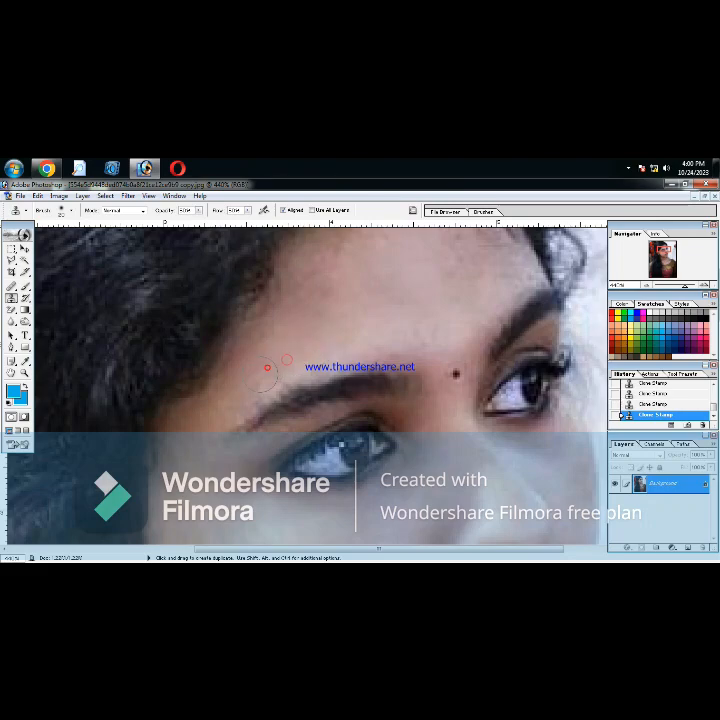
pyautogui.keyDown('alt'); pyautogui.click(405, 330); pyautogui.keyUp('alt')
pyautogui.scroll(5, 424, 328)
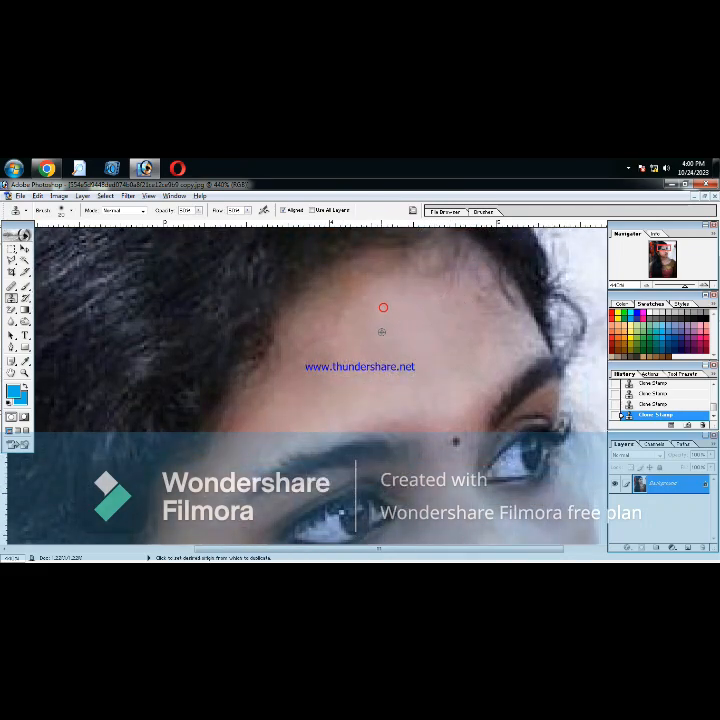
pyautogui.click(333, 335)
pyautogui.click(326, 360)
pyautogui.click(352, 373)
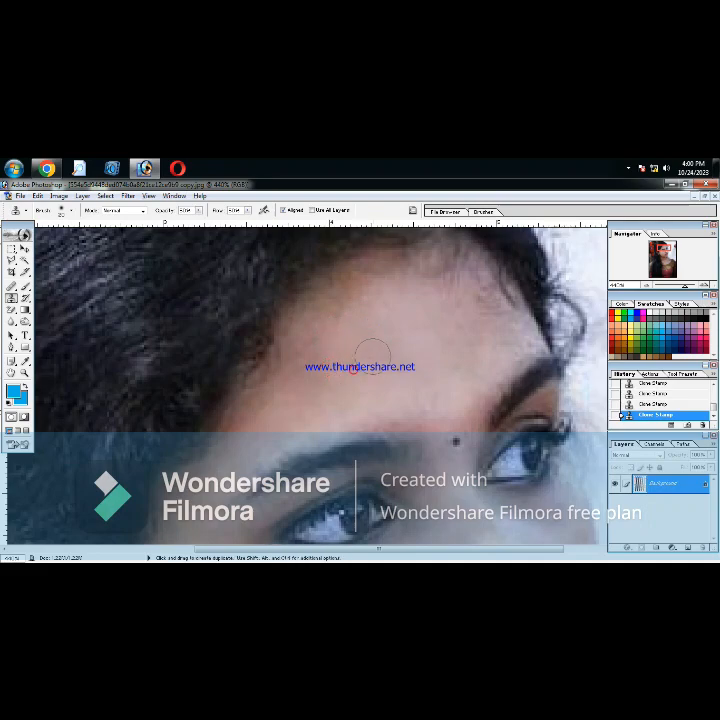
# - Smooth the upper forehead below the hairline with the Clone Stamp, resampling nearby skin
pyautogui.keyDown('alt'); pyautogui.click(386, 373); pyautogui.keyUp('alt')
pyautogui.keyDown('alt'); pyautogui.click(362, 344); pyautogui.keyUp('alt')
pyautogui.click(339, 307)
pyautogui.keyDown('alt'); pyautogui.click(350, 317); pyautogui.keyUp('alt')
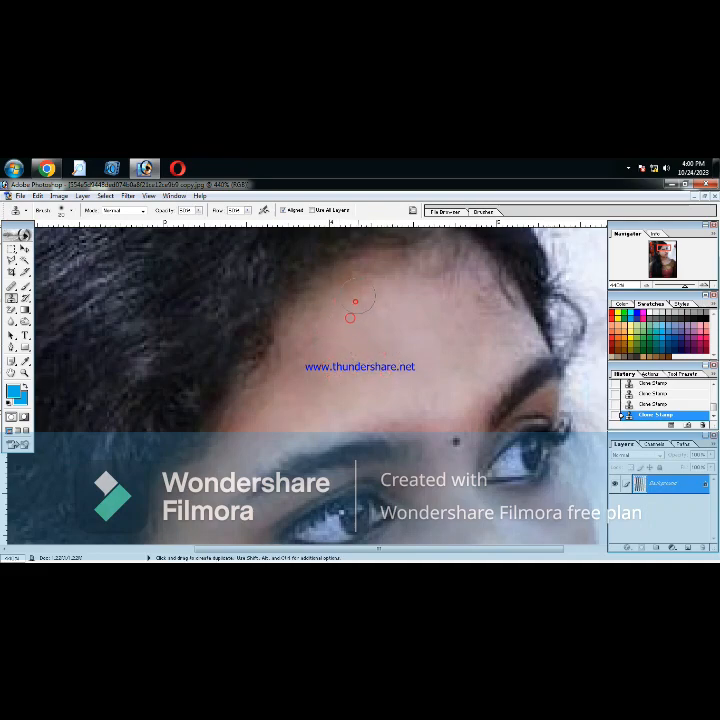
pyautogui.keyDown('alt'); pyautogui.click(362, 287); pyautogui.keyUp('alt')
pyautogui.click(362, 309)
pyautogui.click(379, 288)
pyautogui.click(393, 281)
pyautogui.click(394, 305)
# - Even out the far side of the forehead above the farther eyebrow with the Clone Stamp
pyautogui.click(450, 283)
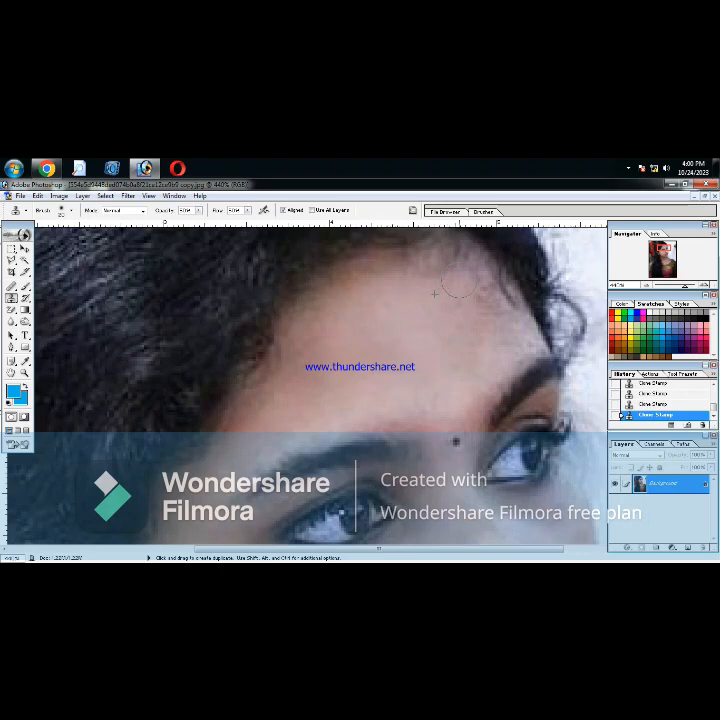
pyautogui.click(459, 281)
pyautogui.click(504, 331)
pyautogui.keyDown('alt'); pyautogui.click(519, 341); pyautogui.keyUp('alt')
pyautogui.click(512, 344)
pyautogui.click(512, 330)
pyautogui.keyDown('alt'); pyautogui.click(511, 316); pyautogui.keyUp('alt')
pyautogui.click(501, 310)
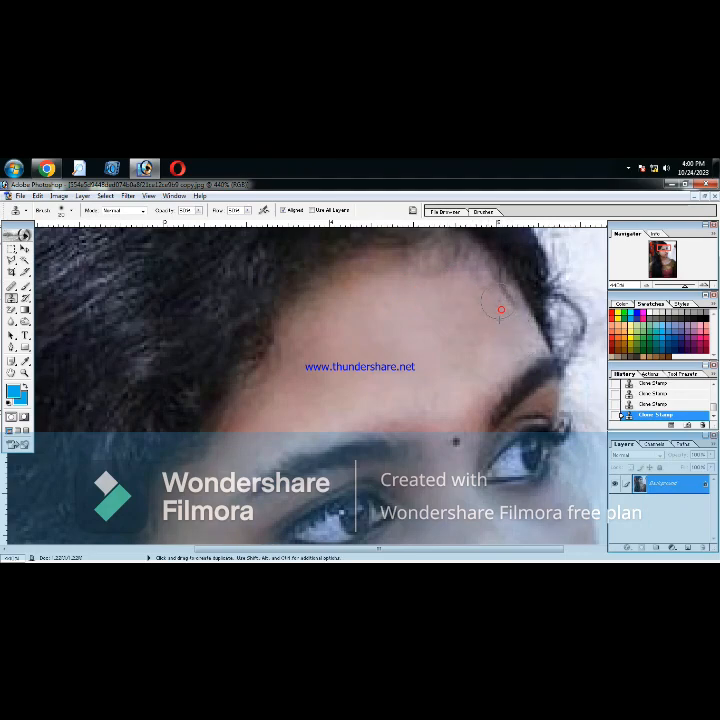
# - Clone smooth skin along the hairline, from the far side of the forehead back toward the nearer temple
pyautogui.scroll(1, 494, 298)
pyautogui.scroll(1, 494, 298)
pyautogui.click(455, 325)
pyautogui.click(453, 310)
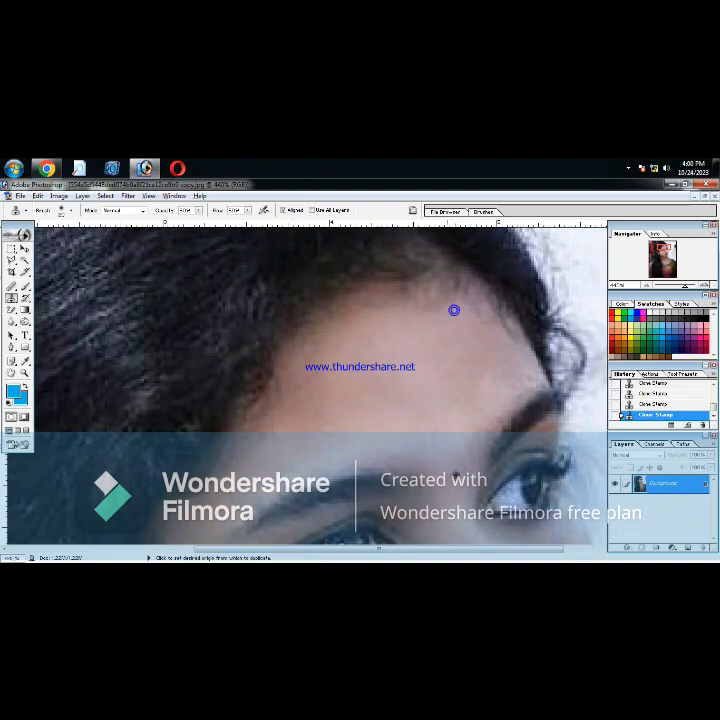
pyautogui.click(447, 325)
pyautogui.click(437, 307)
pyautogui.click(430, 304)
pyautogui.click(407, 304)
pyautogui.click(389, 309)
pyautogui.click(346, 320)
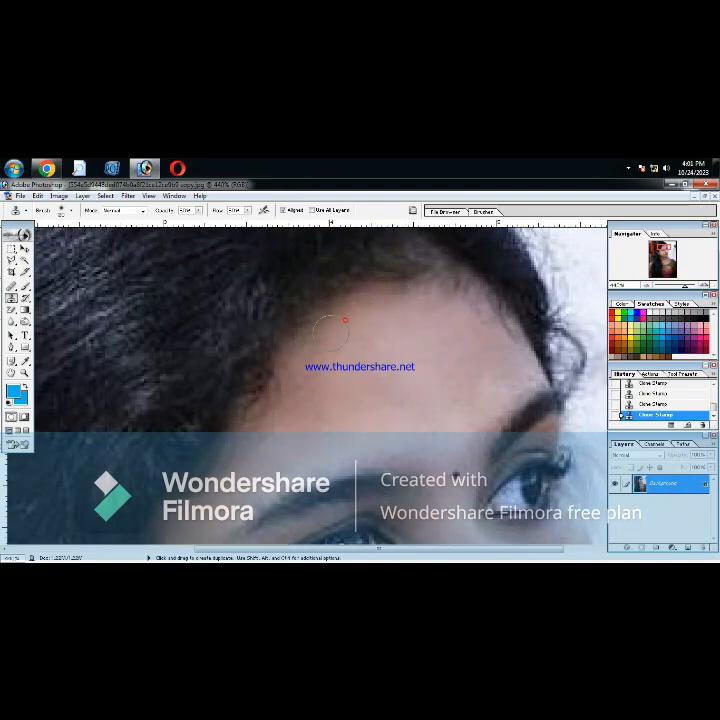
pyautogui.click(317, 351)
# - Smooth the lower forehead across to the farther eyebrow and above the bindi with the Clone Stamp
pyautogui.click(331, 397)
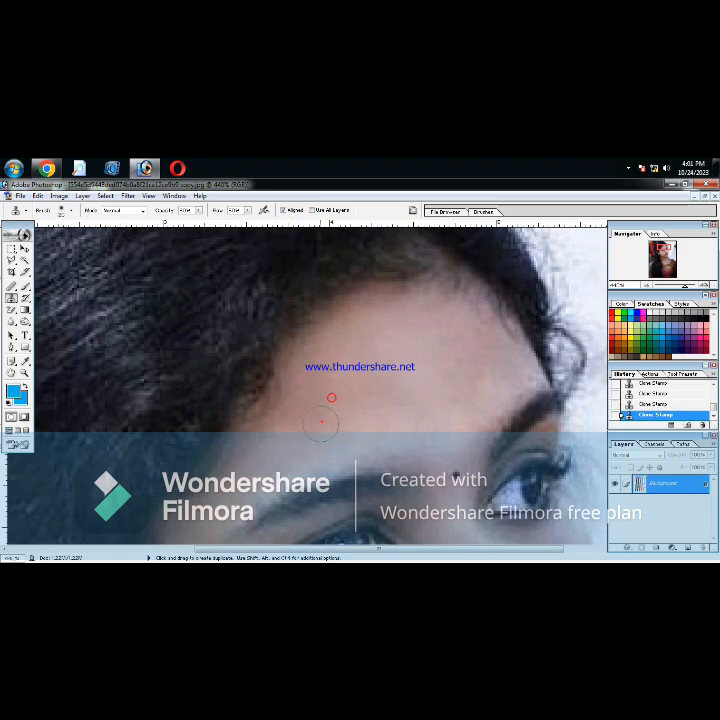
pyautogui.click(379, 407)
pyautogui.click(428, 396)
pyautogui.click(452, 376)
pyautogui.click(469, 404)
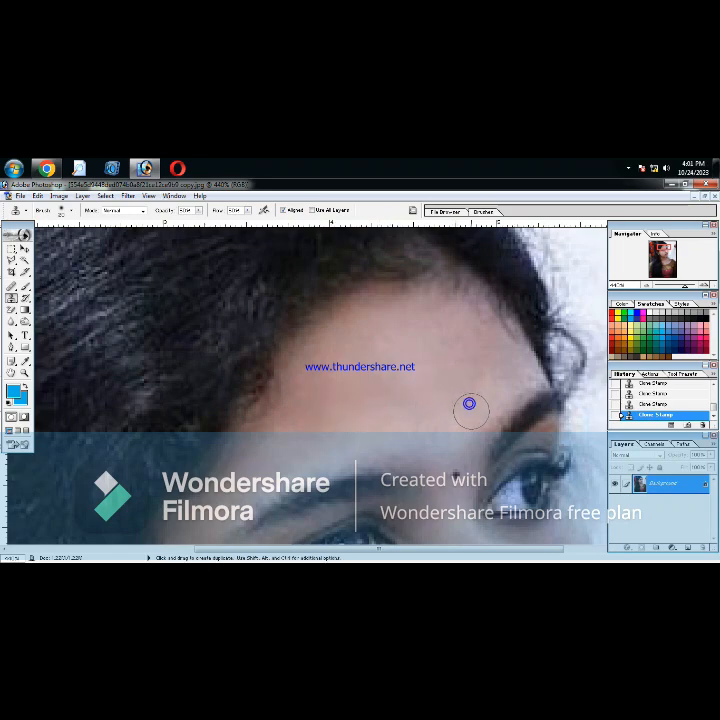
pyautogui.click(431, 439)
pyautogui.click(393, 447)
# - Smooth the skin directly above the nearer eyebrow and down past its outer end to the temple
pyautogui.keyDown('alt'); pyautogui.click(366, 433); pyautogui.keyUp('alt')
pyautogui.click(323, 448)
pyautogui.keyDown('alt'); pyautogui.click(300, 445); pyautogui.keyUp('alt')
pyautogui.click(297, 459)
pyautogui.scroll(-1, 278, 466)
pyautogui.scroll(-2, 278, 462)
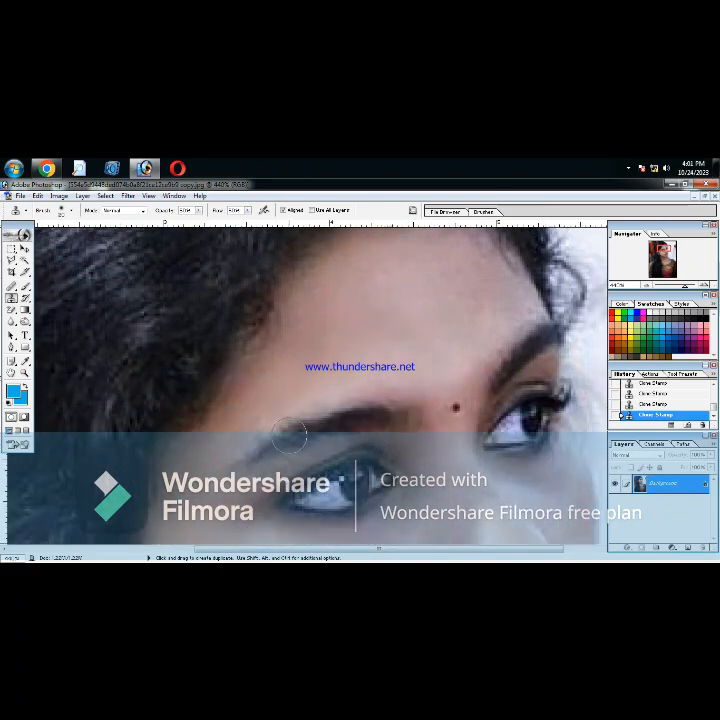
pyautogui.keyDown('alt'); pyautogui.click(208, 414); pyautogui.keyUp('alt')
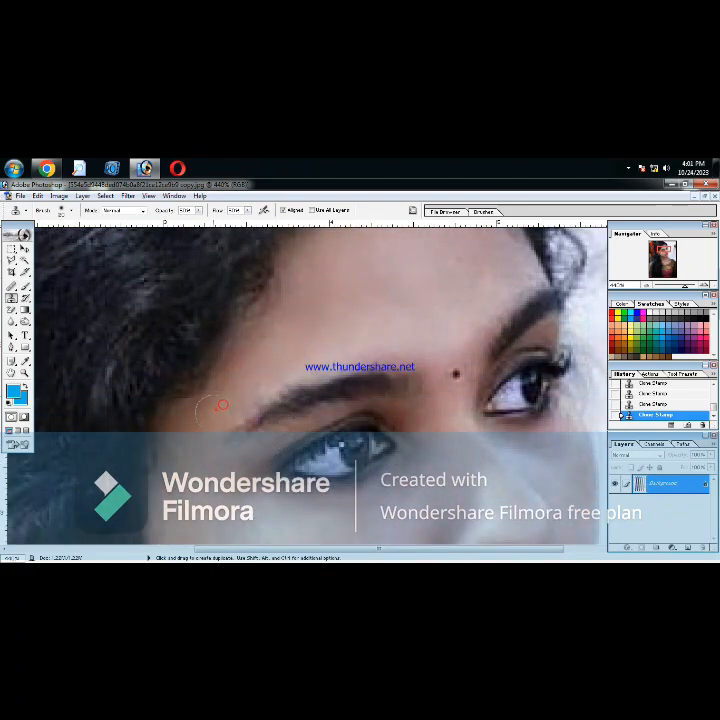
pyautogui.click(204, 423)
# - Smooth the outer cheek from beside the nearer eye down to the jaw and mouth corner with the Clone Stamp
pyautogui.scroll(-2, 178, 460)
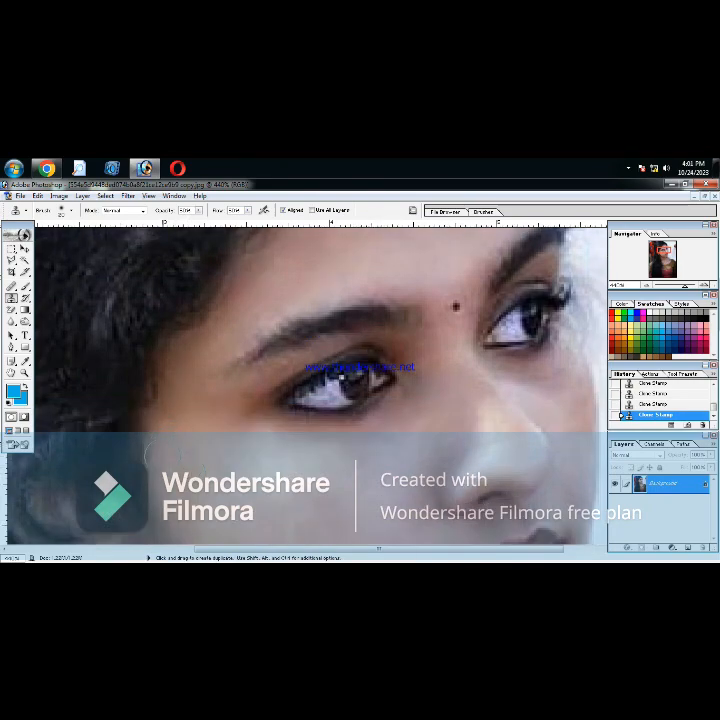
pyautogui.scroll(-2, 178, 460)
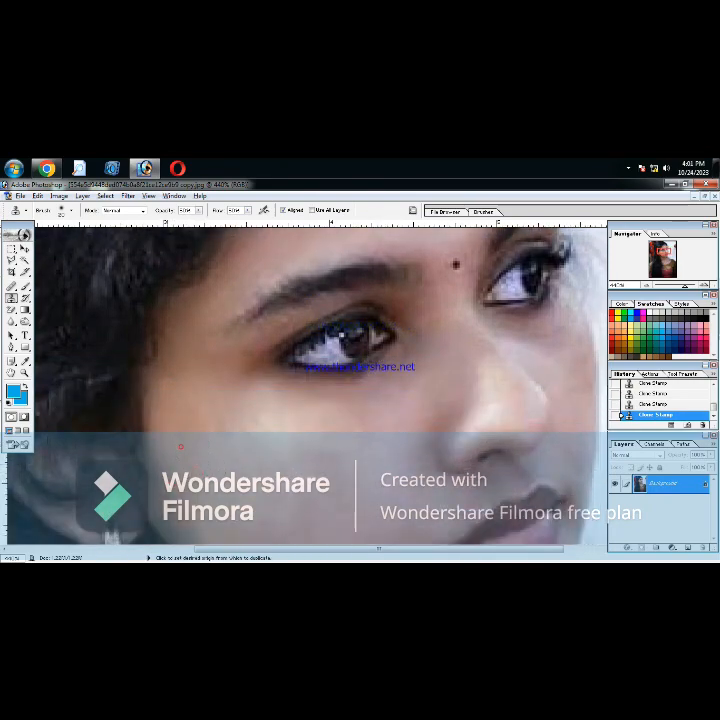
pyautogui.scroll(-3, 163, 476)
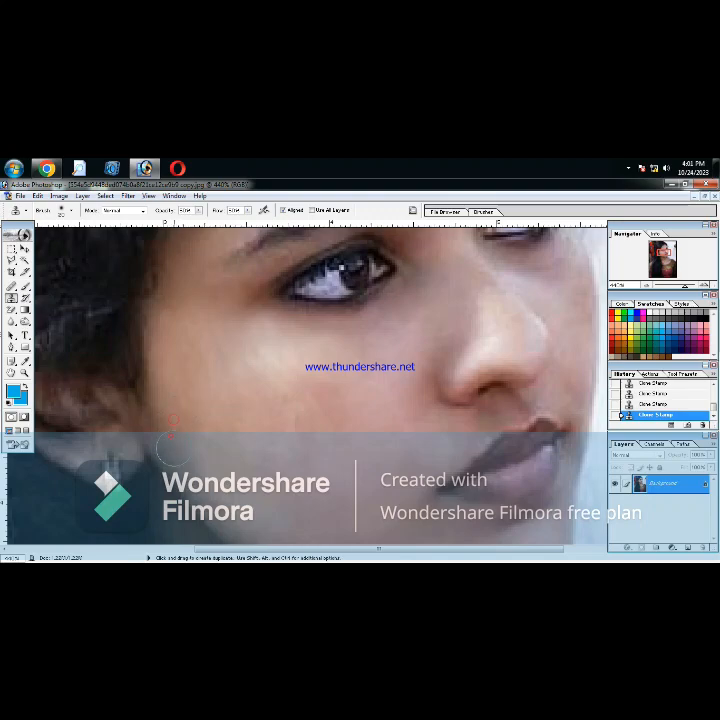
pyautogui.scroll(-1, 227, 465)
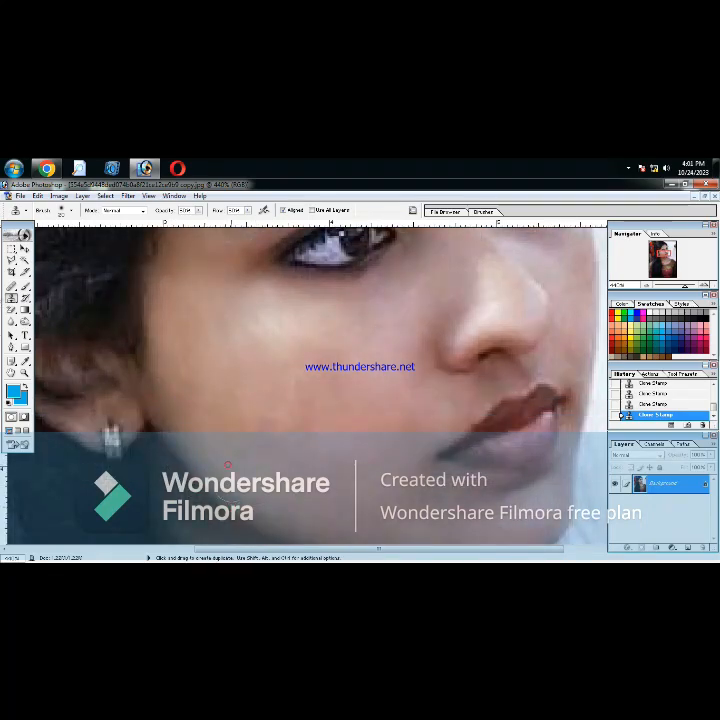
pyautogui.scroll(-3, 272, 511)
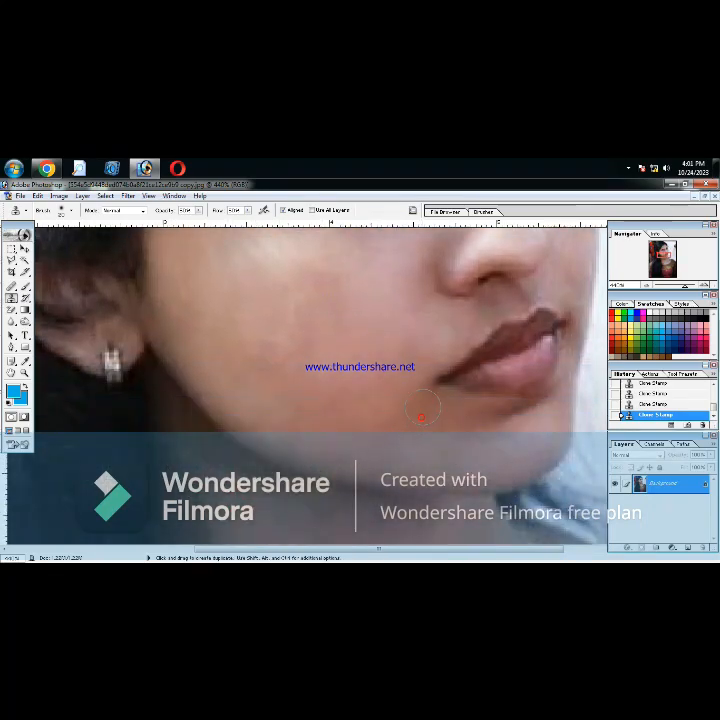
# - Even out the chin skin beneath the lower lip with the Clone Stamp
pyautogui.click(489, 422)
pyautogui.click(519, 419)
pyautogui.scroll(-1, 472, 423)
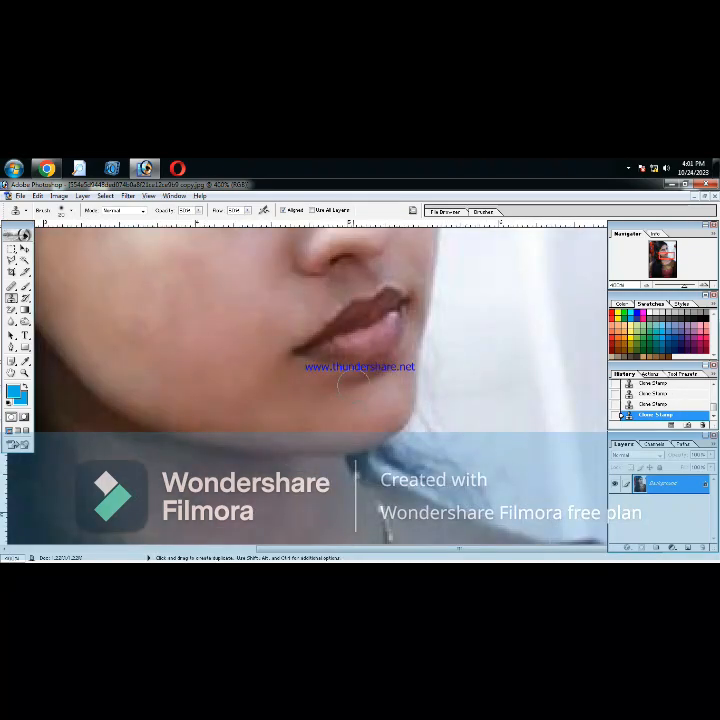
pyautogui.keyDown('alt'); pyautogui.click(343, 388); pyautogui.keyUp('alt')
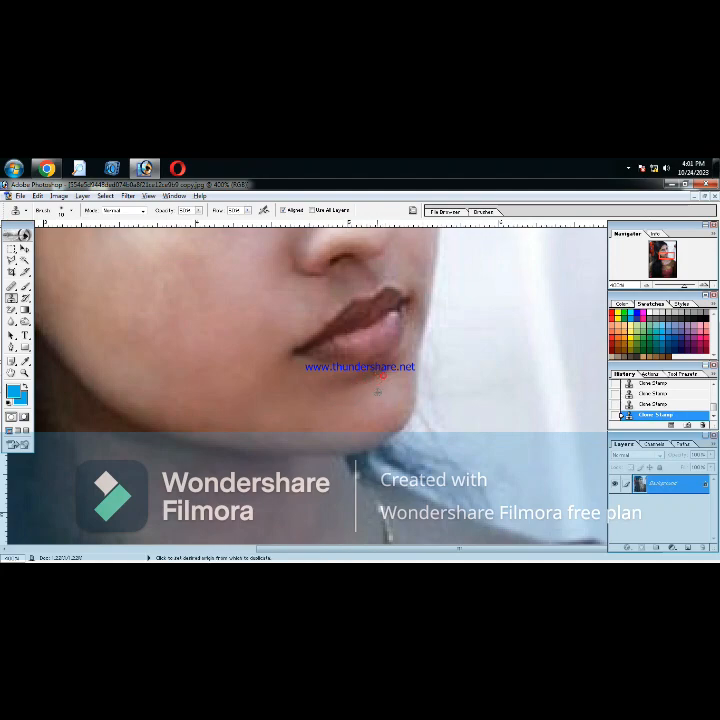
# - Smooth the front edge of the chin with a size 10 Clone Stamp brush, sampling nearby chin skin
pyautogui.keyDown('alt'); pyautogui.click(378, 392); pyautogui.keyUp('alt')
pyautogui.click(397, 376)
pyautogui.keyDown('alt'); pyautogui.click(400, 373); pyautogui.keyUp('alt')
pyautogui.click(404, 387)
pyautogui.click(404, 398)
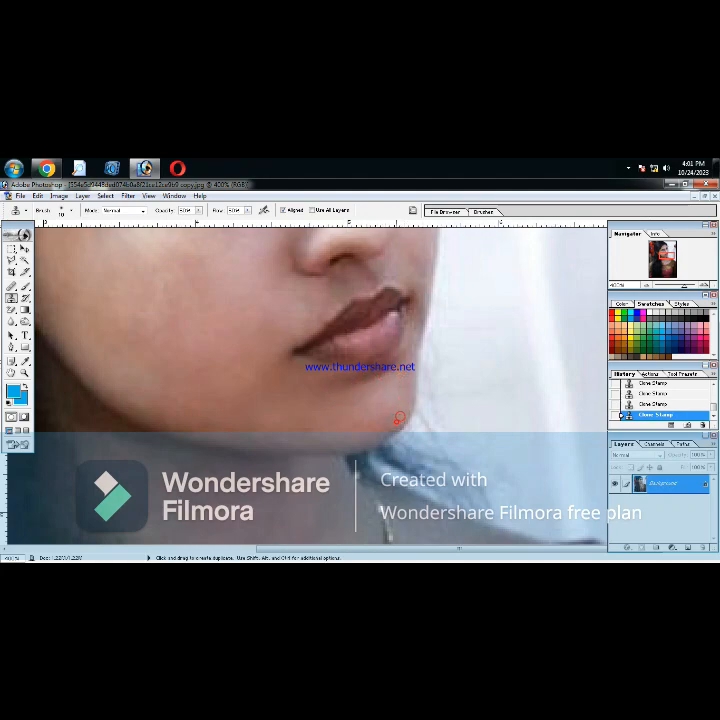
pyautogui.click(392, 421)
# - Clone lighter chin skin over the shadow under the lower lip, toward the nearer mouth corner
pyautogui.keyDown('alt'); pyautogui.click(402, 382); pyautogui.keyUp('alt')
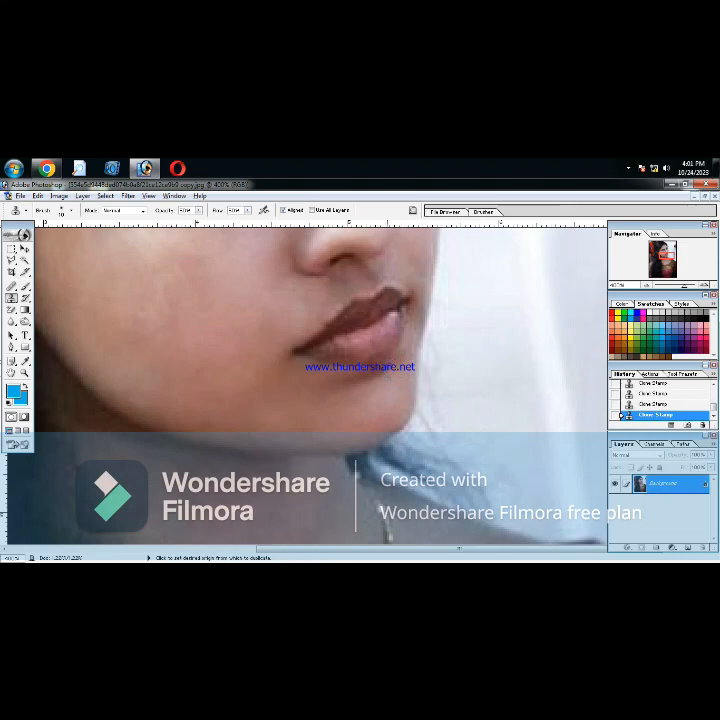
pyautogui.click(350, 382)
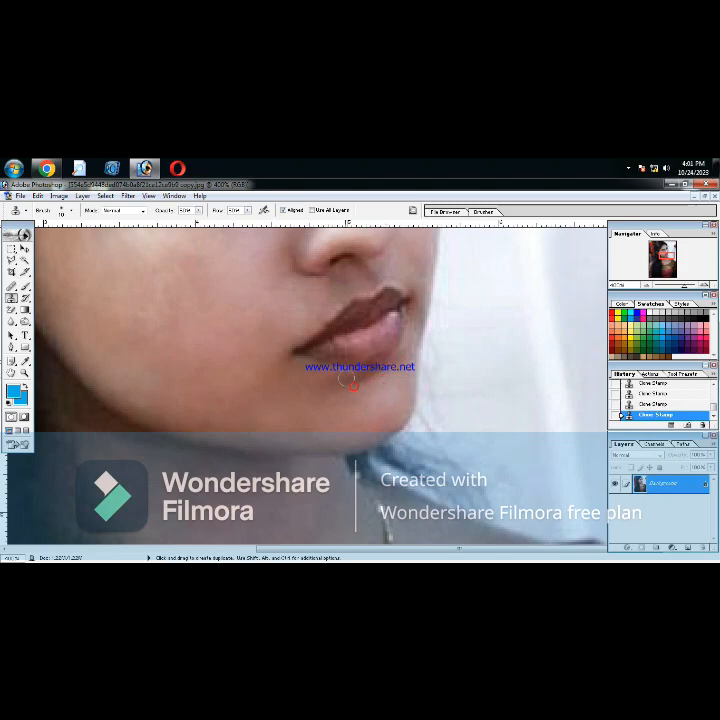
pyautogui.click(331, 380)
pyautogui.click(334, 377)
# - Smooth the lower lip with sampled lip color and touch up the skin beside the far mouth corner
pyautogui.click(358, 351)
pyautogui.keyDown('alt'); pyautogui.click(340, 348); pyautogui.keyUp('alt')
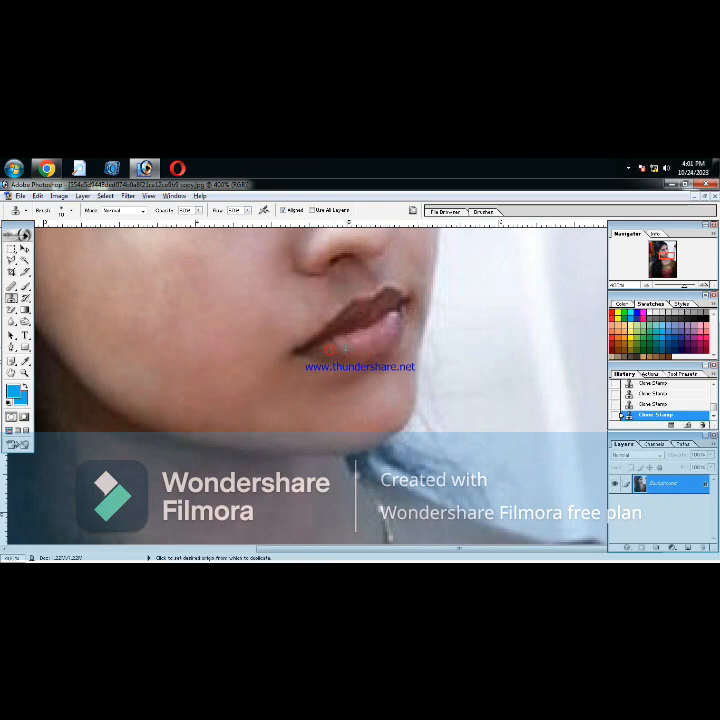
pyautogui.click(350, 343)
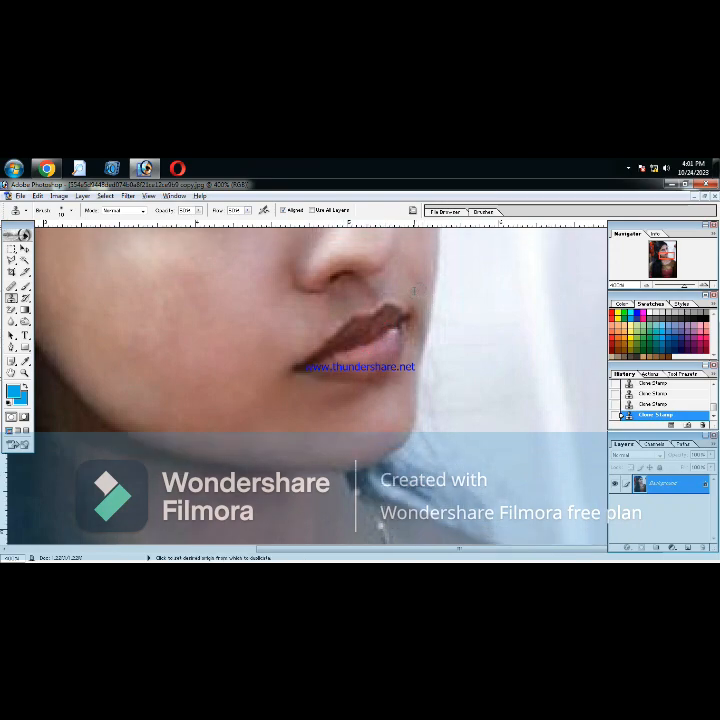
pyautogui.click(410, 343)
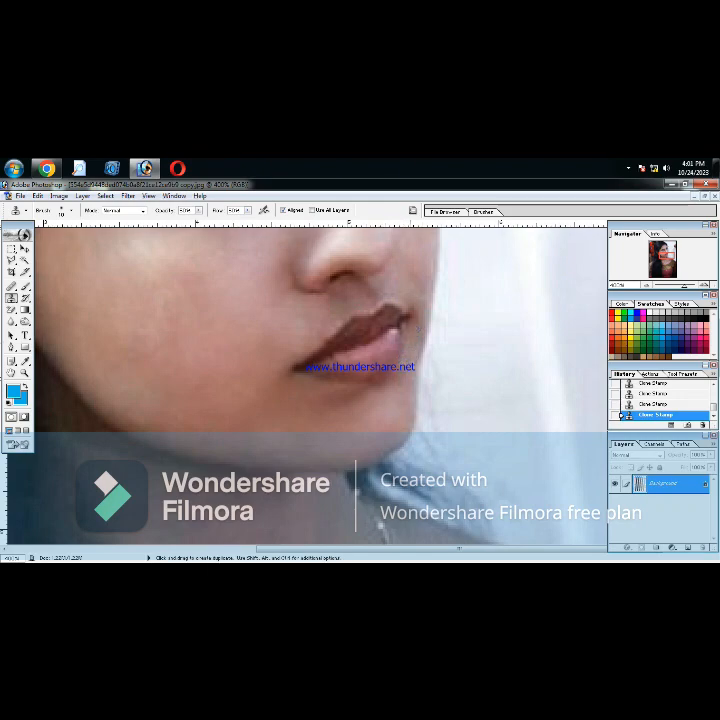
pyautogui.scroll(3, 408, 399)
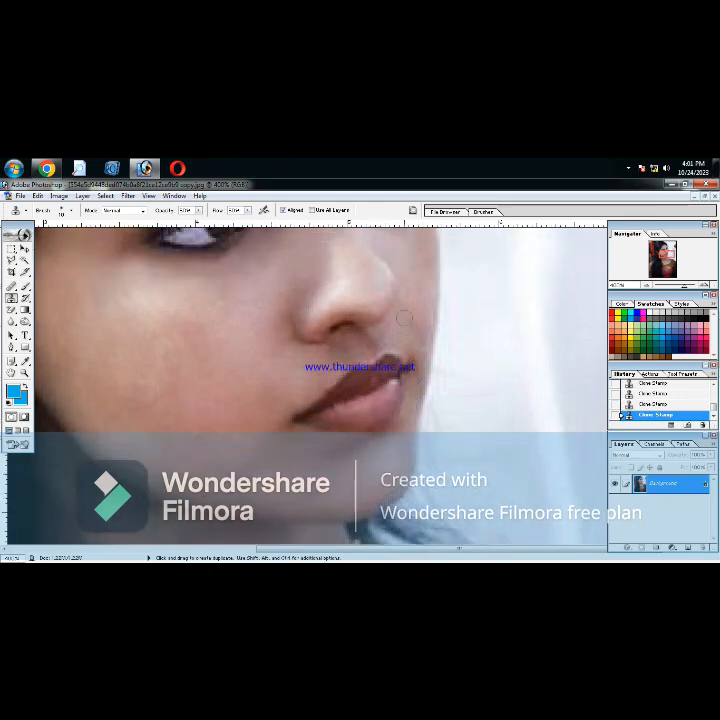
# - Smooth the skin along the far cheek edge and beneath the far eye with the size 10 Clone Stamp
pyautogui.click(418, 358)
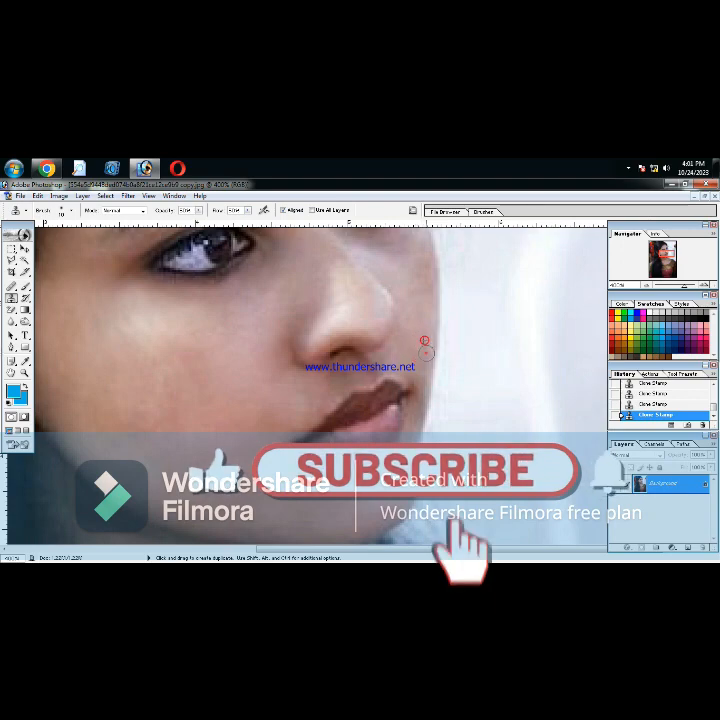
pyautogui.scroll(2, 415, 330)
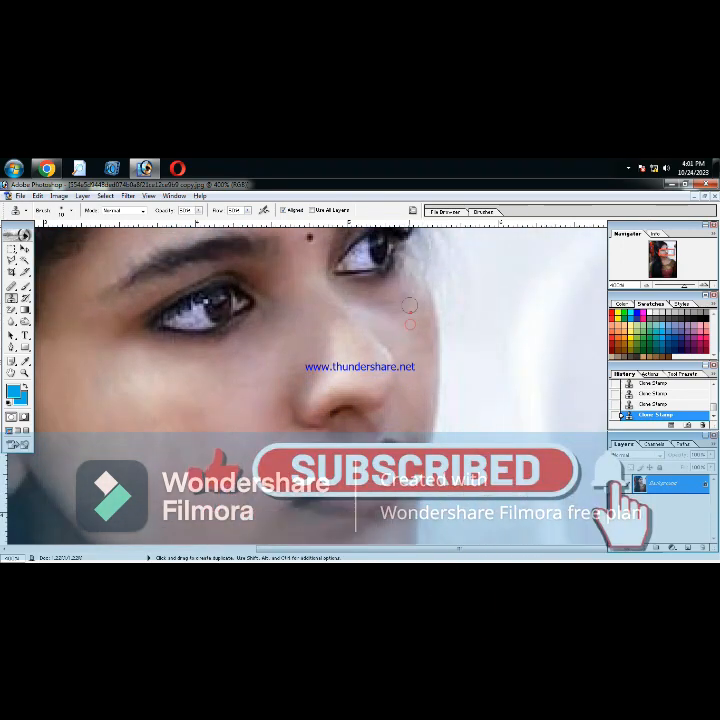
pyautogui.click(406, 302)
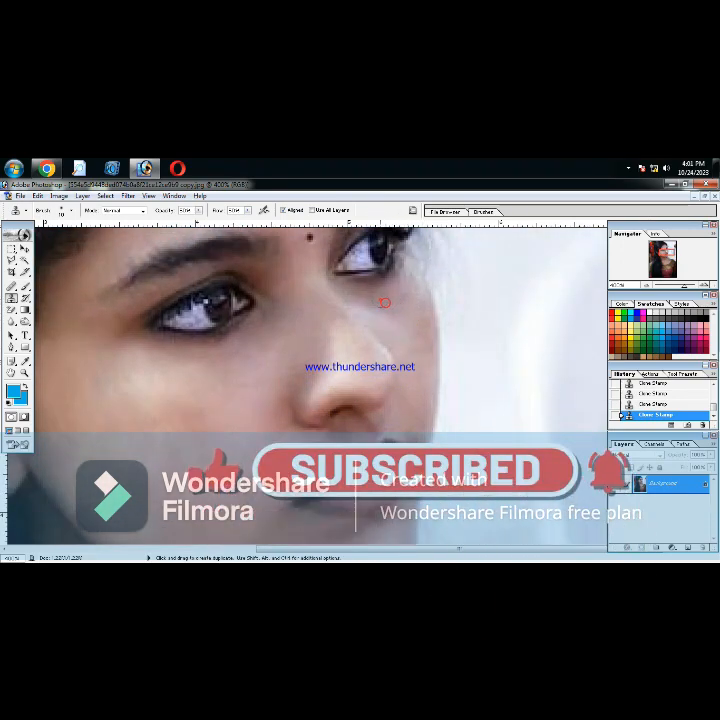
pyautogui.click(363, 302)
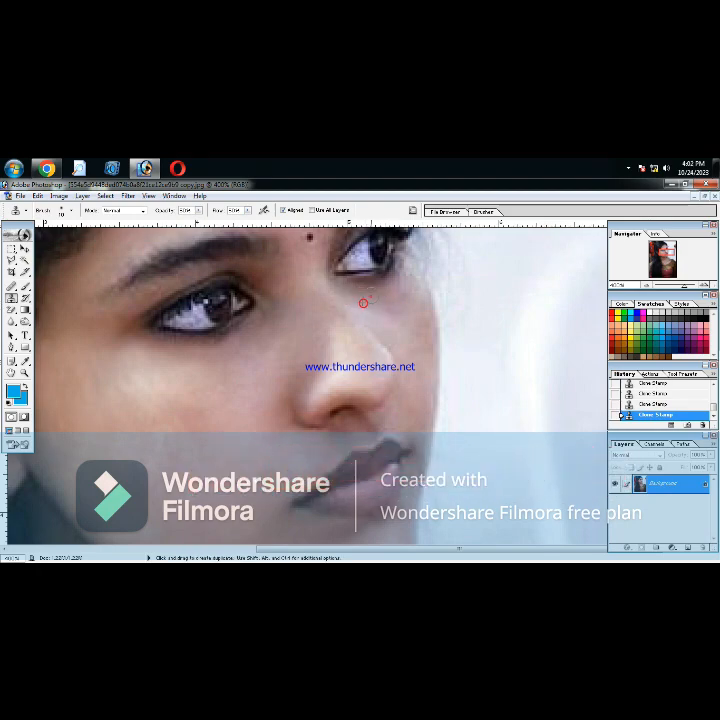
pyautogui.scroll(2, 399, 295)
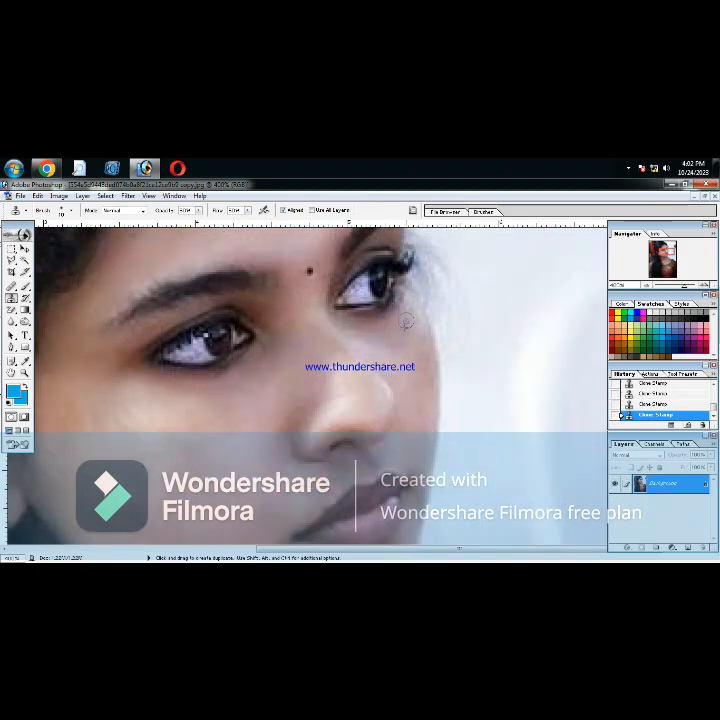
pyautogui.scroll(5, 402, 301)
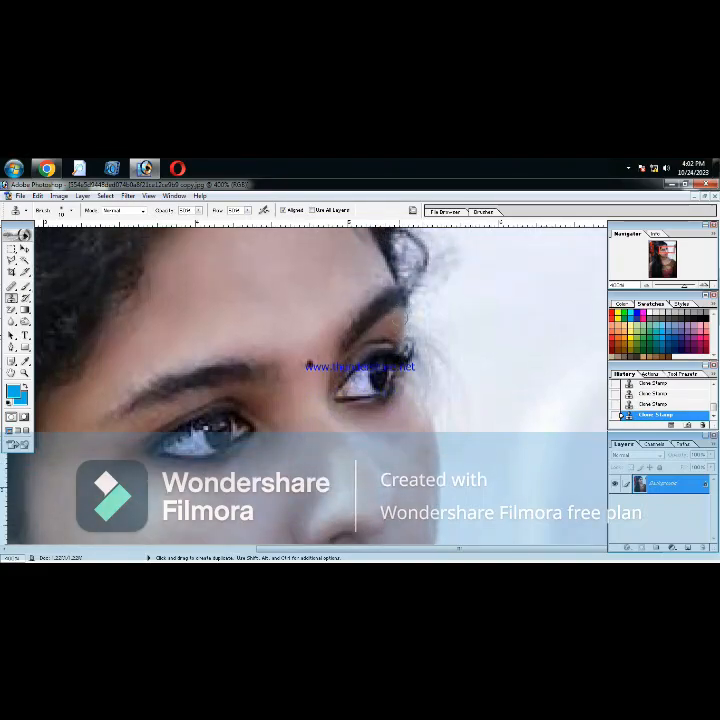
pyautogui.scroll(3, 395, 330)
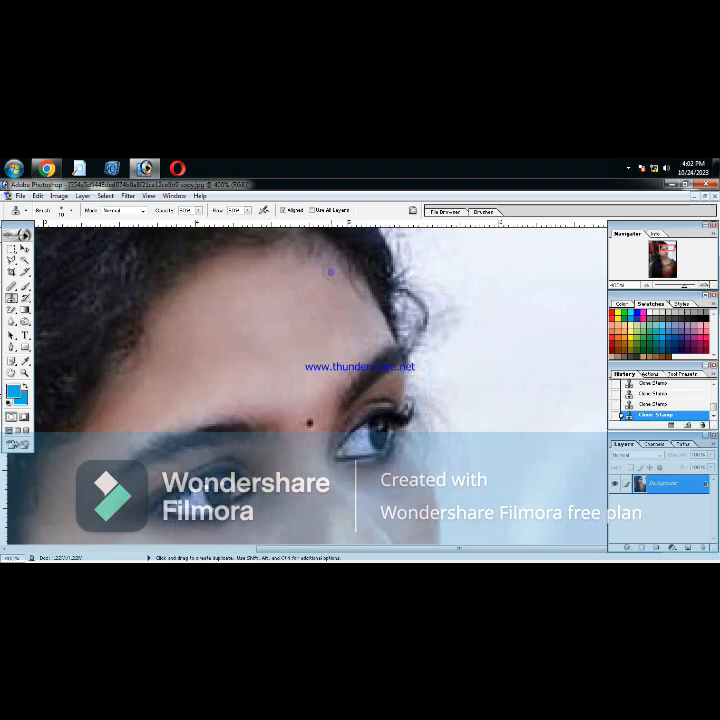
# - Even out the upper neck skin just below the jawline with a size 20 Clone Stamp, sampling nearby neck skin
pyautogui.press('space')
pyautogui.moveTo(268, 328); pyautogui.dragTo(418, 294)
pyautogui.moveTo(337, 506); pyautogui.dragTo(294, 280)
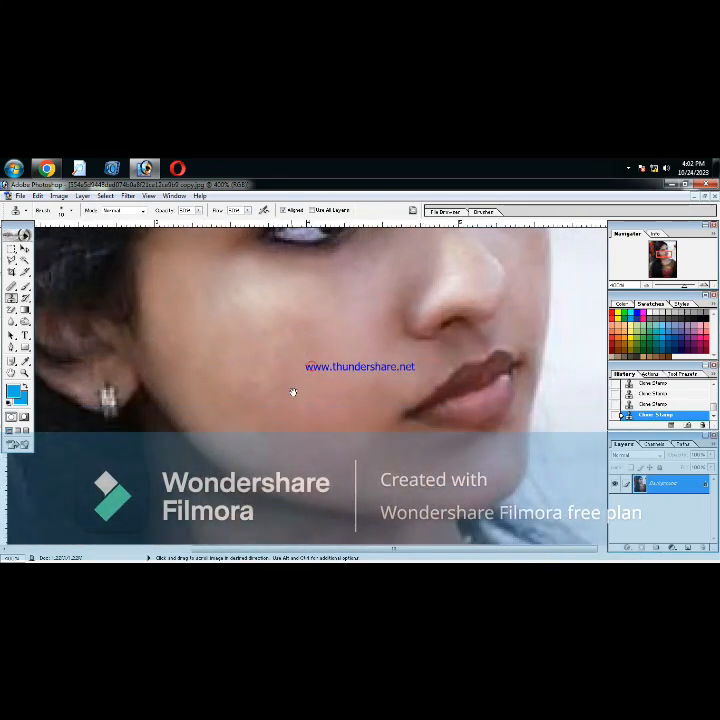
pyautogui.moveTo(293, 392); pyautogui.dragTo(282, 337)
pyautogui.press('space')
pyautogui.moveTo(329, 450); pyautogui.dragTo(310, 400)
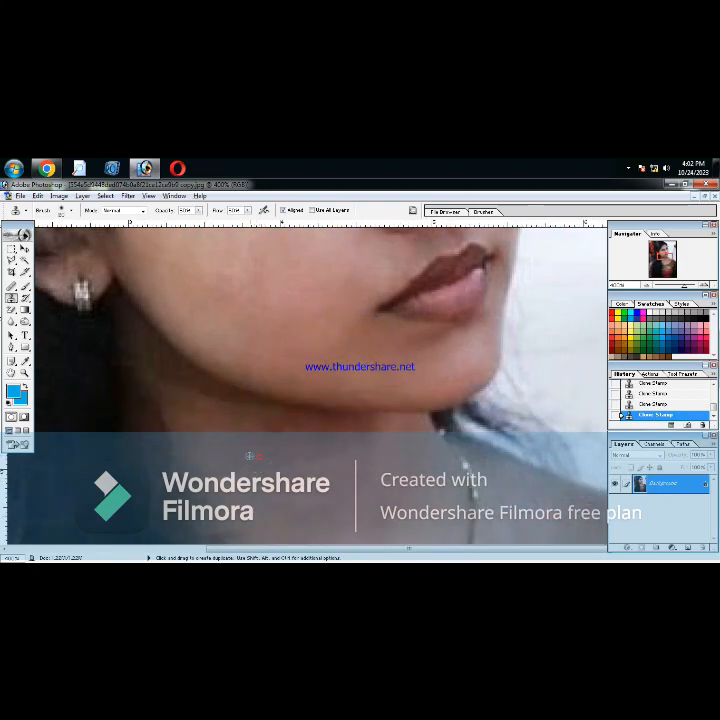
pyautogui.keyDown('alt'); pyautogui.click(251, 445); pyautogui.keyUp('alt')
pyautogui.click(268, 434)
pyautogui.keyDown('alt'); pyautogui.click(279, 436); pyautogui.keyUp('alt')
pyautogui.keyDown('alt'); pyautogui.click(286, 450); pyautogui.keyUp('alt')
pyautogui.keyDown('alt'); pyautogui.click(321, 452); pyautogui.keyUp('alt')
pyautogui.click(364, 436)
# - Clone sampled skin over the uneven area in the middle of the neck, inside the necklace
pyautogui.keyDown('alt'); pyautogui.click(359, 462); pyautogui.keyUp('alt')
pyautogui.click(357, 482)
pyautogui.keyDown('alt'); pyautogui.click(366, 491); pyautogui.keyUp('alt')
pyautogui.click(374, 498)
pyautogui.keyDown('alt'); pyautogui.click(342, 492); pyautogui.keyUp('alt')
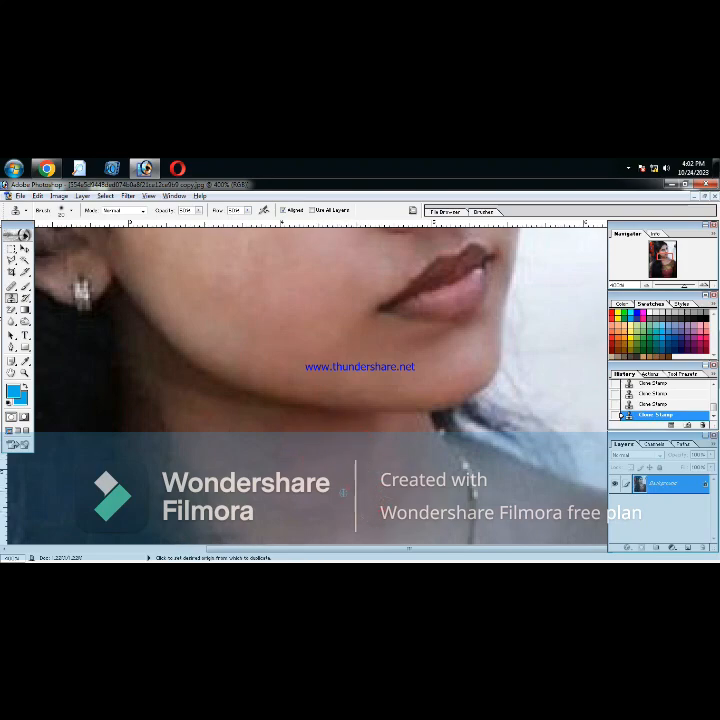
pyautogui.click(322, 505)
# - Retouch the shadowed neck skin beneath the rear of the jaw, beside the hair
pyautogui.scroll(1, 266, 507)
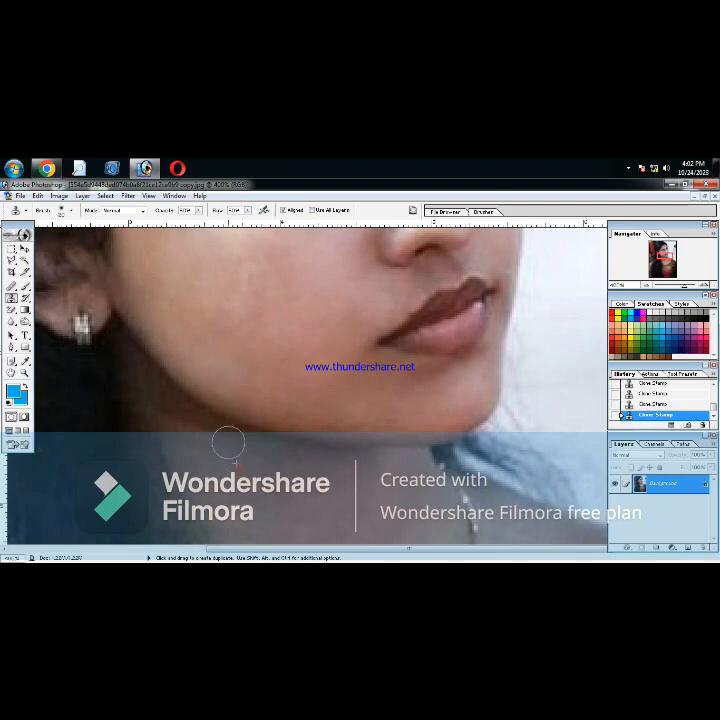
pyautogui.click(178, 414)
pyautogui.scroll(-2, 297, 498)
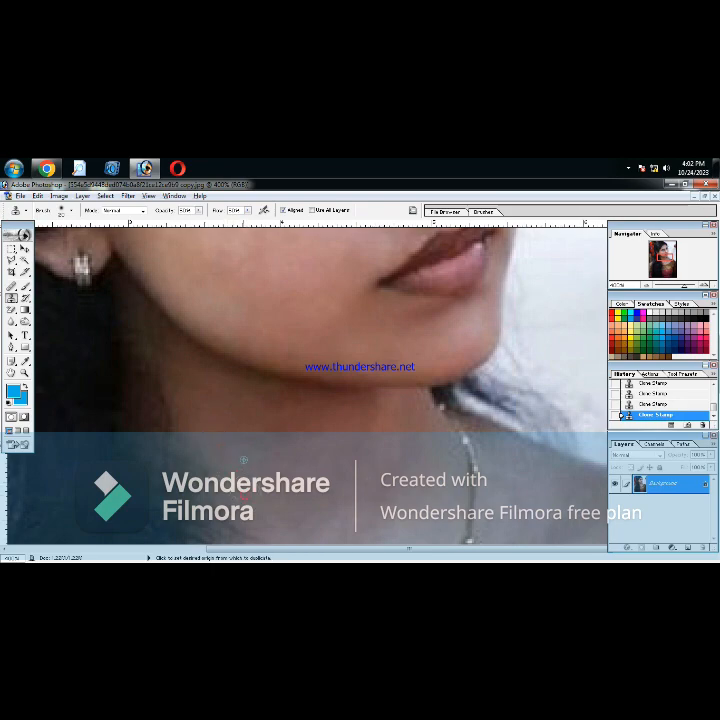
pyautogui.scroll(-2, 303, 520)
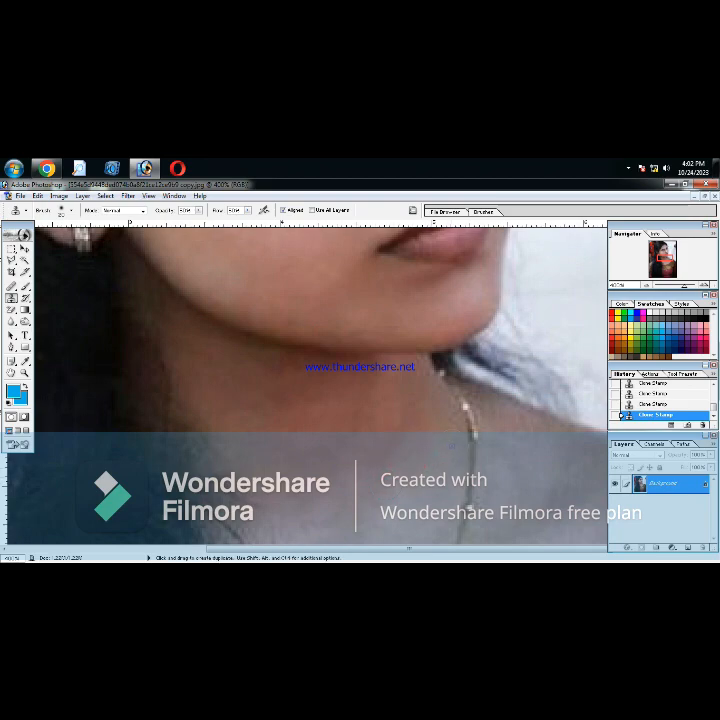
# - Smooth the shoulder skin between the necklace and the neckline with a size 30 Clone Stamp brush
pyautogui.scroll(-2, 527, 484)
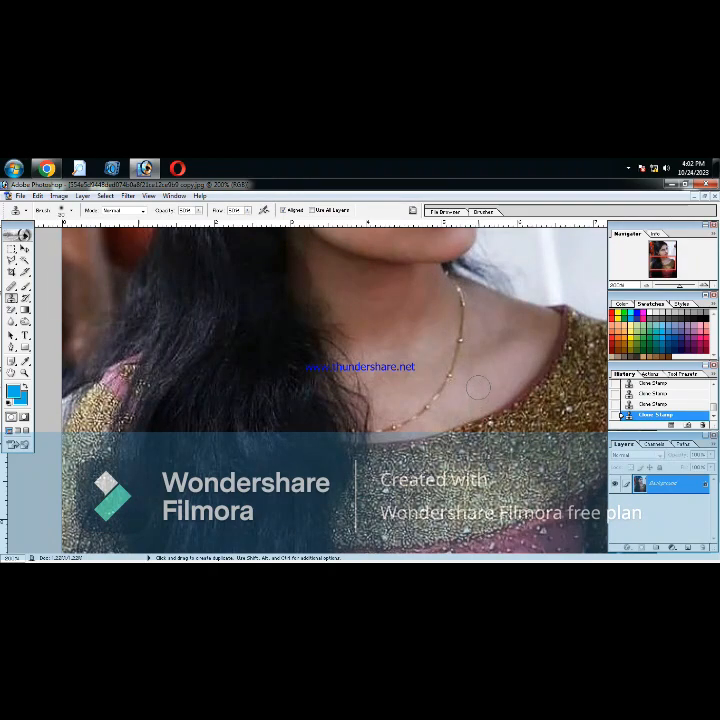
pyautogui.press('alt')
pyautogui.click(499, 341)
pyautogui.click(532, 321)
pyautogui.keyDown('alt'); pyautogui.click(511, 345); pyautogui.keyUp('alt')
pyautogui.click(477, 385)
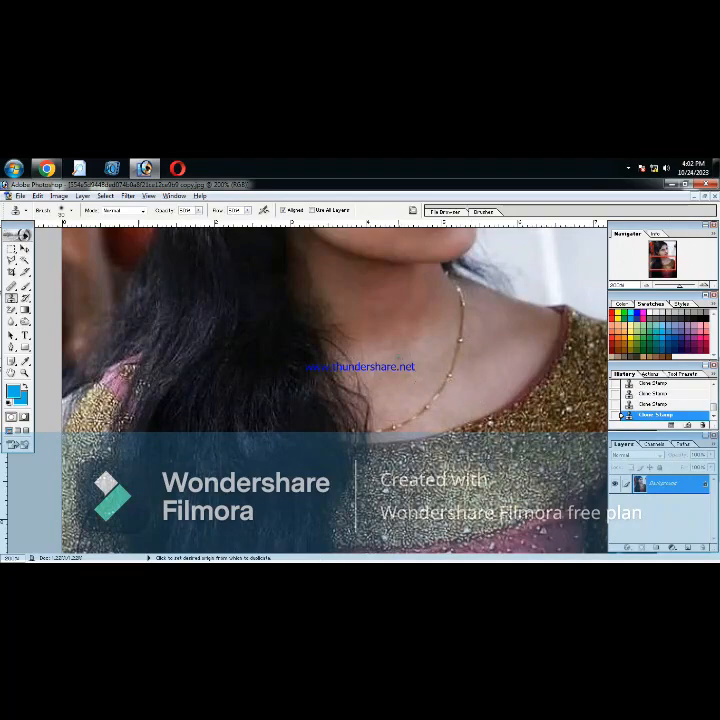
# - Blend the lower neck skin between the hair and the necklace with the Clone Stamp
pyautogui.moveTo(399, 351); pyautogui.dragTo(392, 348)
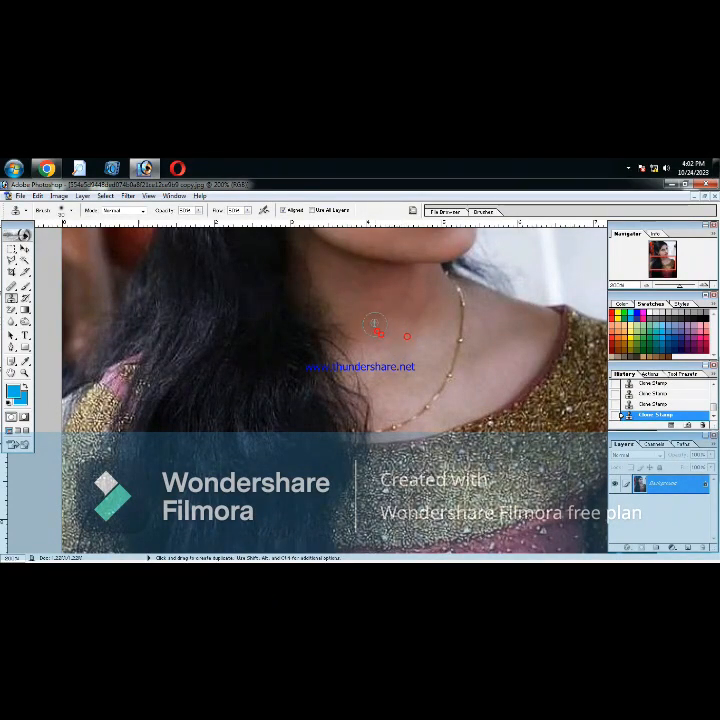
pyautogui.moveTo(397, 309)
pyautogui.mouseDown()
pyautogui.moveTo(426, 300)
pyautogui.moveTo(373, 318)
pyautogui.mouseUp()
pyautogui.keyDown('alt'); pyautogui.click(387, 379); pyautogui.keyUp('alt')
pyautogui.scroll(3, 390, 380)
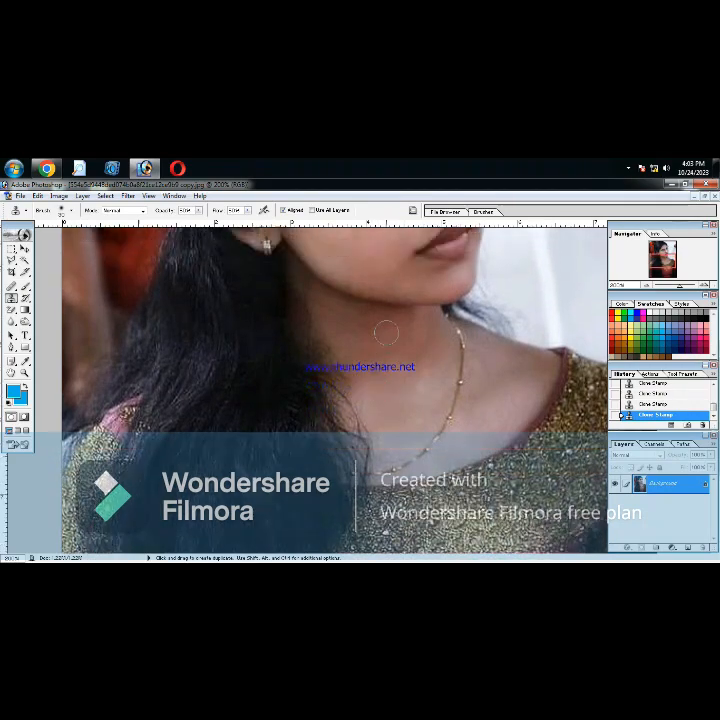
# - Clone lighter neck skin into the shadowed area beneath the jaw, working across from the hair side
pyautogui.keyDown('alt'); pyautogui.click(386, 352); pyautogui.keyUp('alt')
pyautogui.click(373, 339)
pyautogui.keyDown('alt'); pyautogui.click(366, 334); pyautogui.keyUp('alt')
pyautogui.click(356, 336)
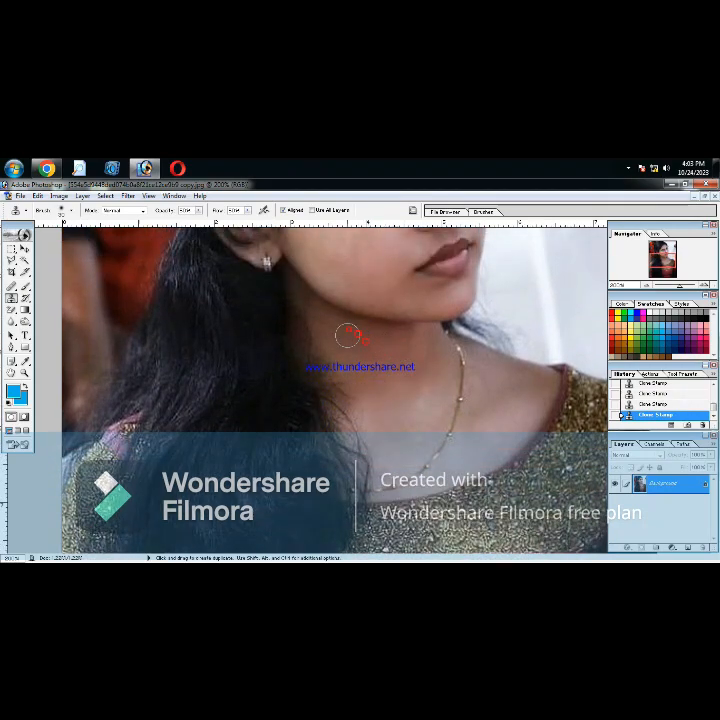
pyautogui.keyDown('alt'); pyautogui.click(355, 339); pyautogui.keyUp('alt')
pyautogui.click(371, 357)
pyautogui.moveTo(372, 357); pyautogui.dragTo(406, 356)
# - Even out the near cheek, the skin beneath the near eye and the side of the nose with the Clone Stamp
pyautogui.click(375, 289)
pyautogui.scroll(3, 396, 305)
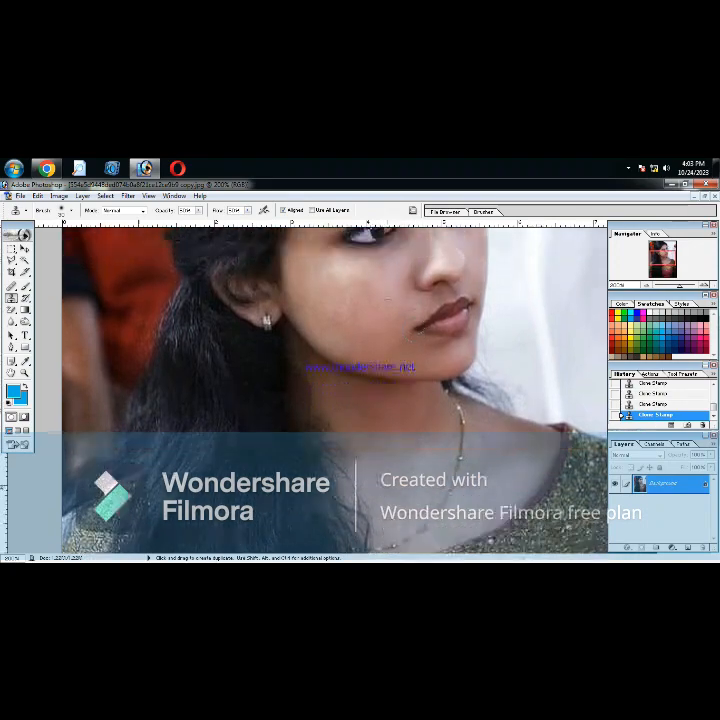
pyautogui.click(346, 294)
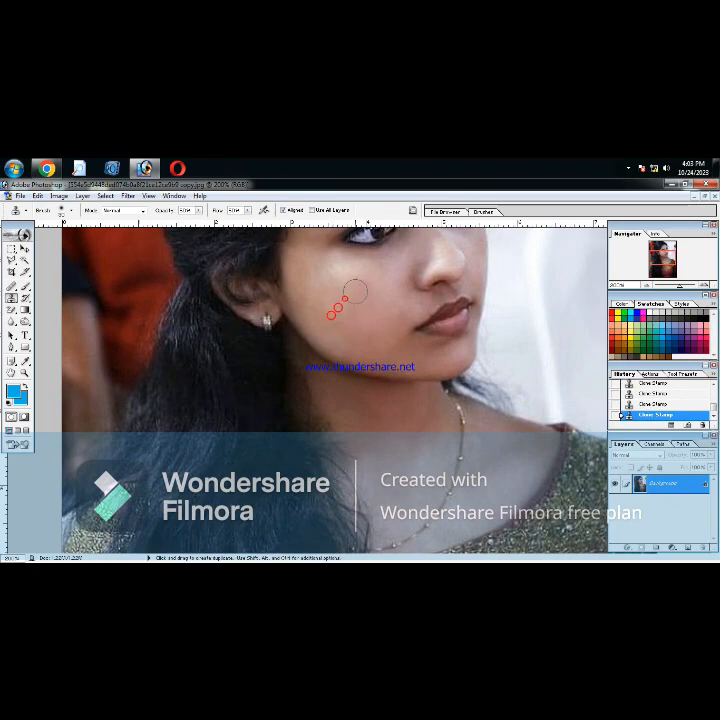
pyautogui.click(345, 324)
pyautogui.keyDown('alt'); pyautogui.click(370, 287); pyautogui.keyUp('alt')
pyautogui.scroll(1, 384, 268)
pyautogui.keyDown('alt'); pyautogui.click(387, 290); pyautogui.keyUp('alt')
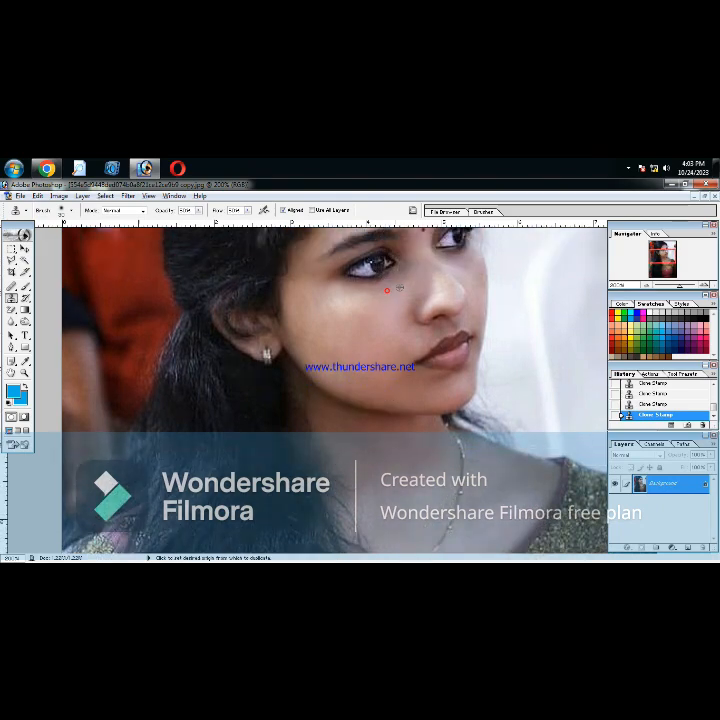
pyautogui.click(403, 285)
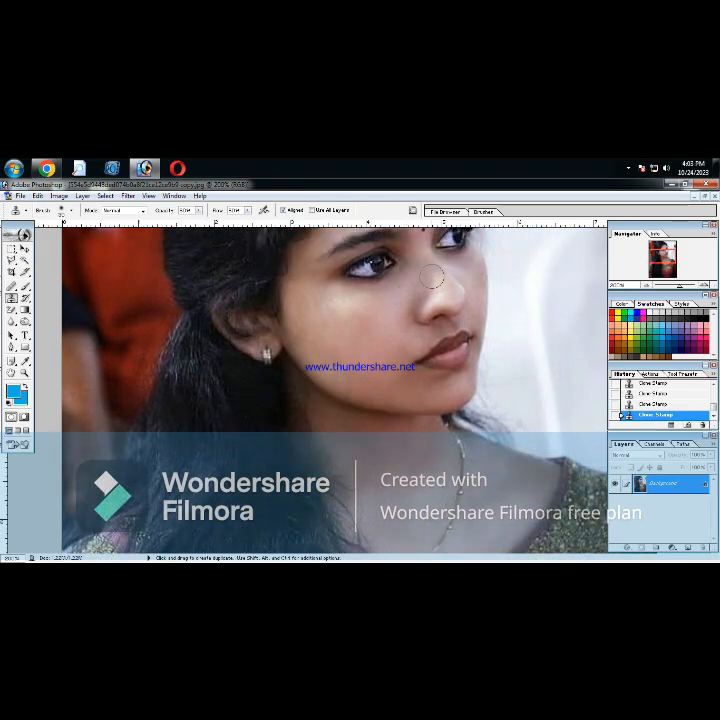
pyautogui.click(433, 276)
# - Select all the skin of the face, ear and neck with the Magic Wand, adding areas to the selection
pyautogui.hotkey('ctrl', '-')
pyautogui.hotkey('ctrl', '-')
pyautogui.hotkey('ctrl', '-')
pyautogui.click(418, 288)
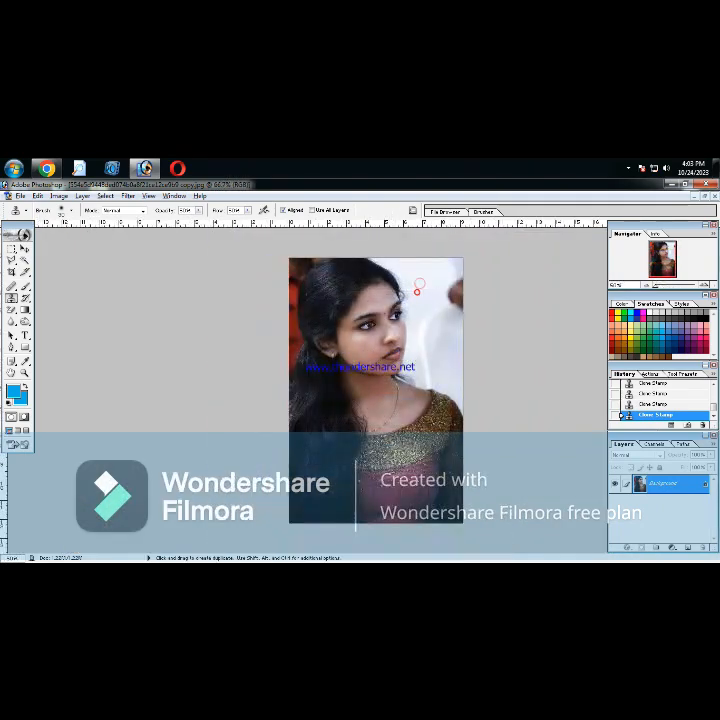
pyautogui.hotkey('ctrl', '+')
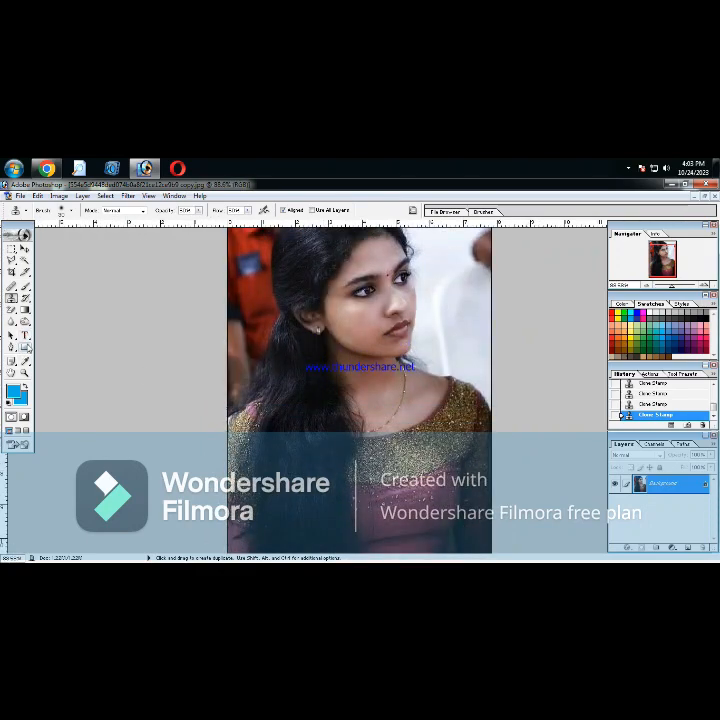
pyautogui.click(26, 262)
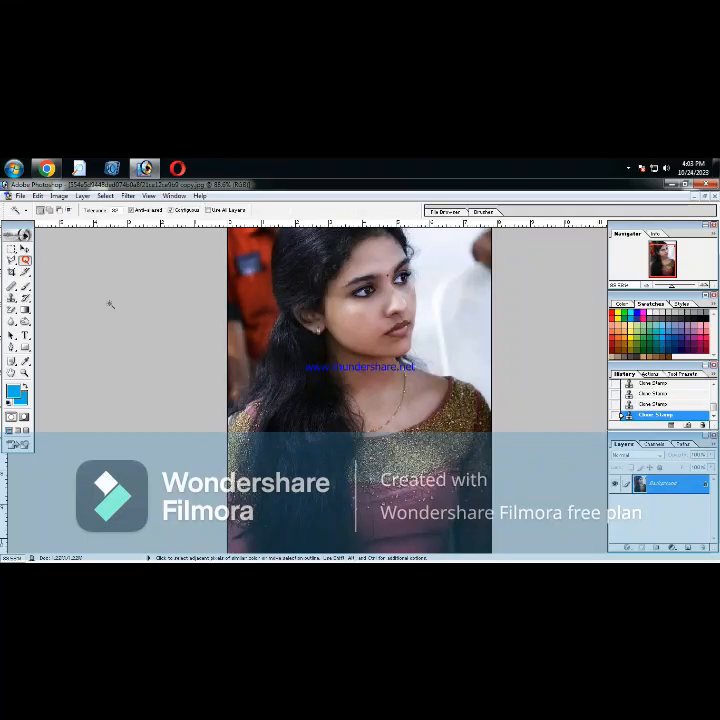
pyautogui.click(395, 398)
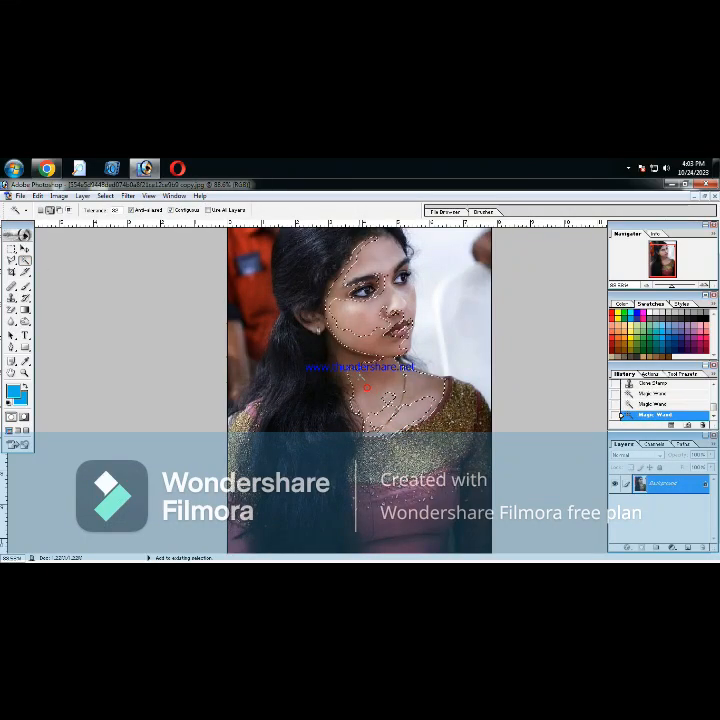
pyautogui.click(367, 388)
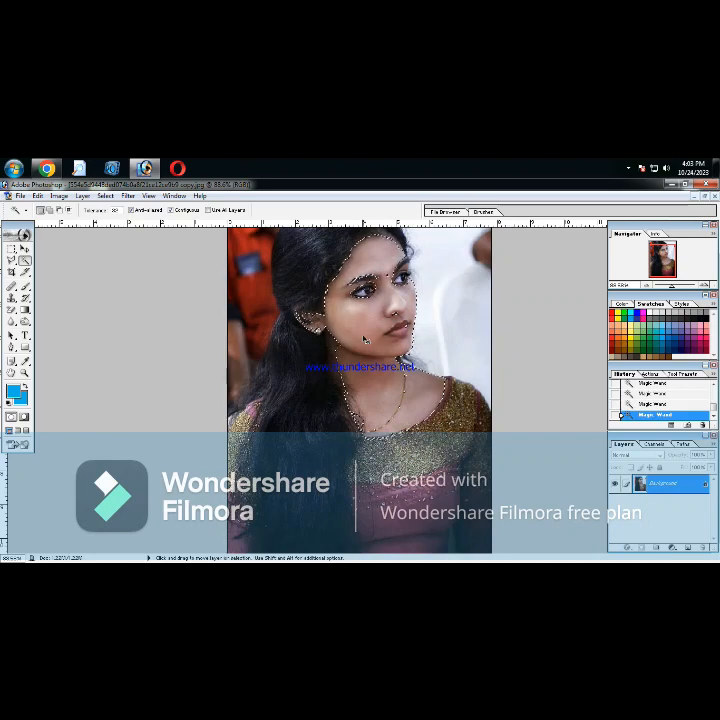
# - Brighten the selected skin slightly with a Curves adjustment on the RGB channel
pyautogui.hotkey('ctrl', 'm')
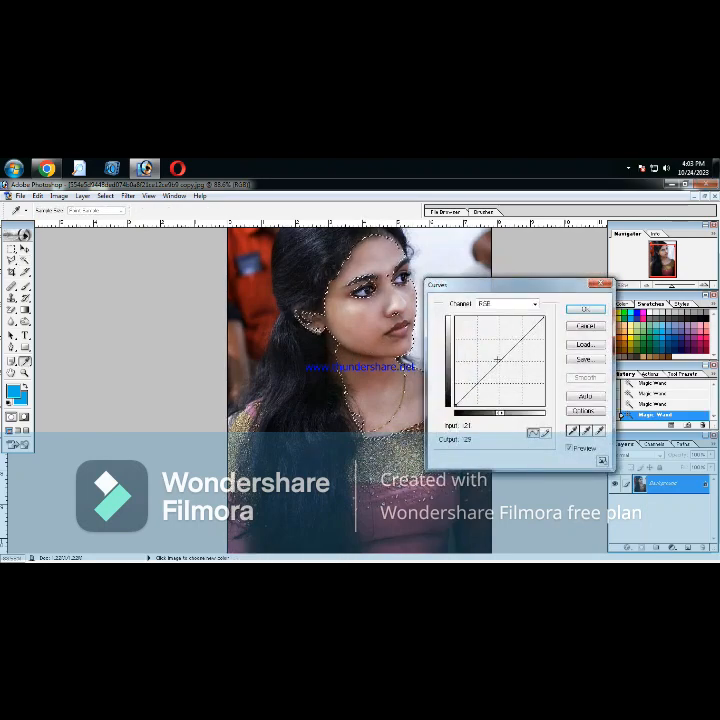
pyautogui.click(497, 357)
pyautogui.press('Return')
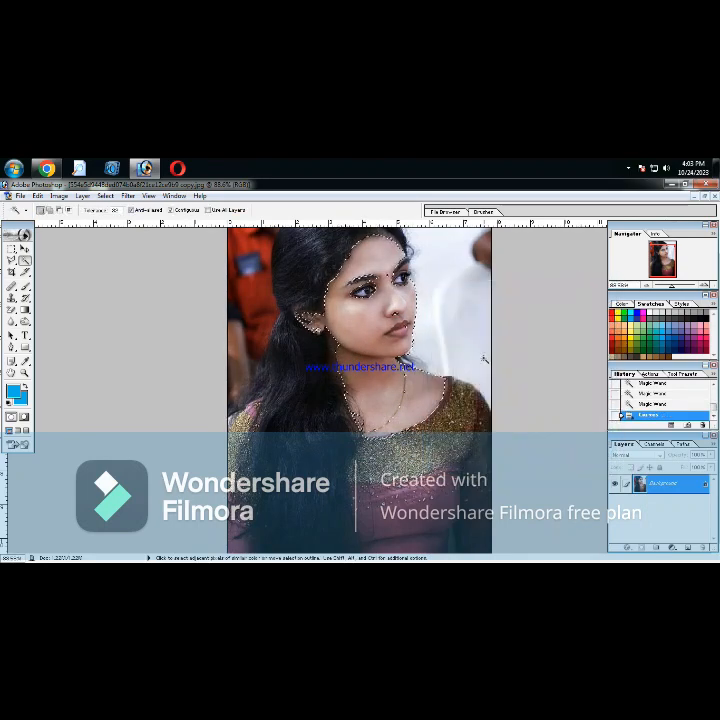
# - Adjust the saturation of the selected skin with Hue/Saturation and clear the selection
pyautogui.hotkey('ctrl', 'u')
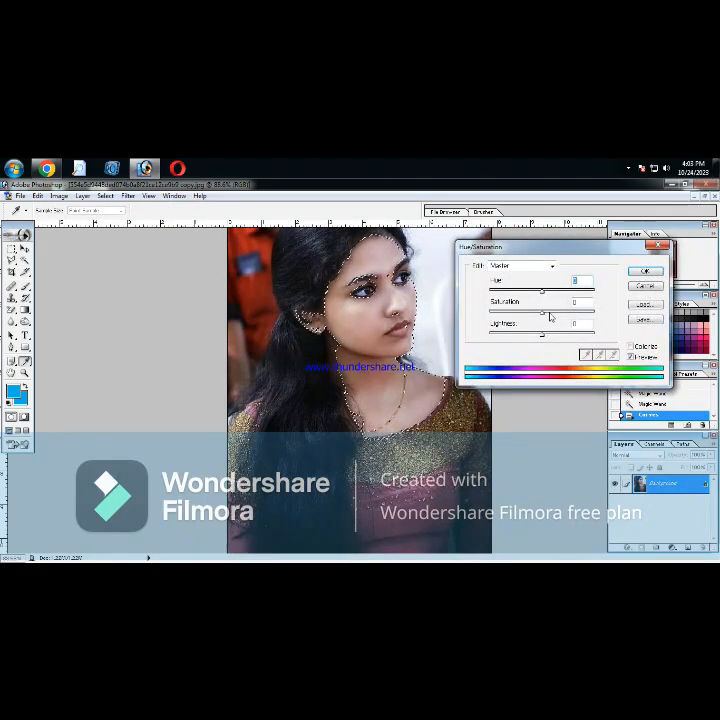
pyautogui.press('Return')
pyautogui.hotkey('ctrl', 'd')
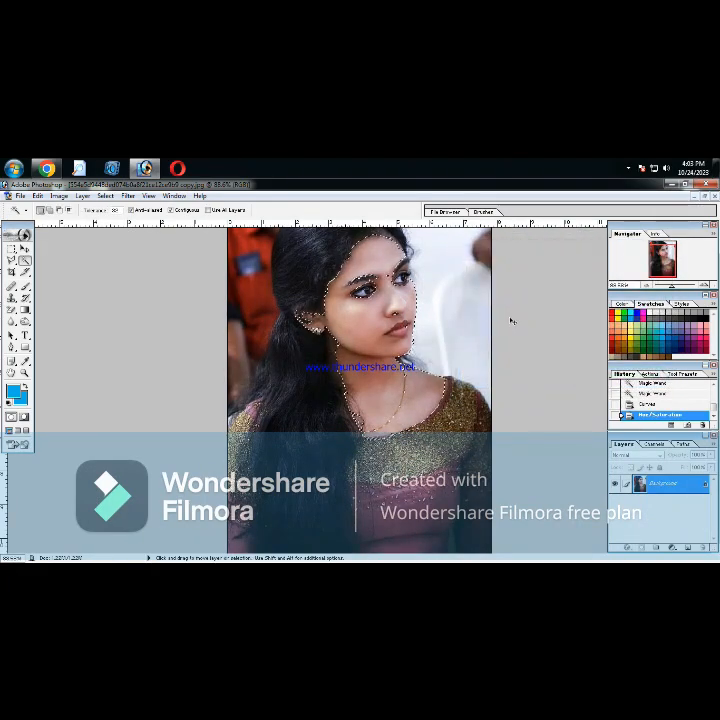
# - Sample the skin color of the near cheek and paint it over the cheek beside the ear with soft Brush strokes
pyautogui.click(25, 361)
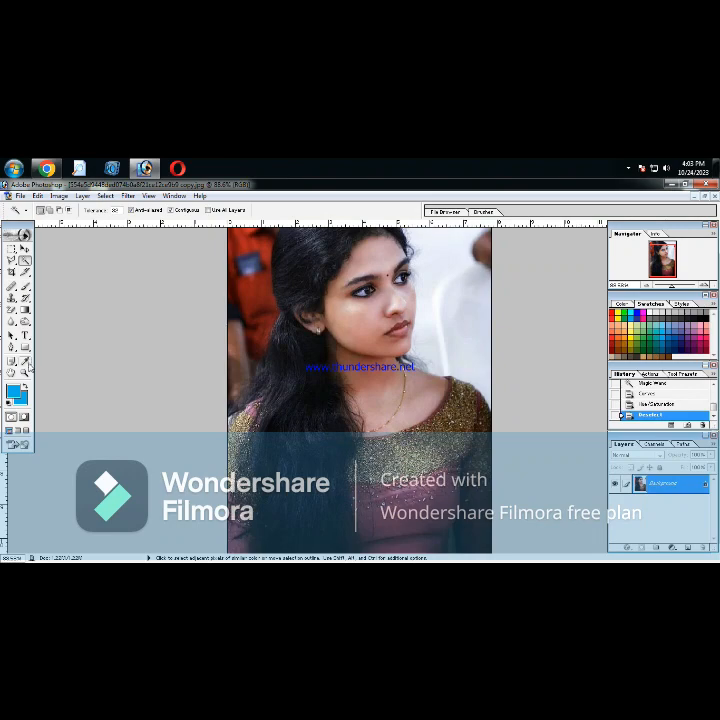
pyautogui.click(361, 315)
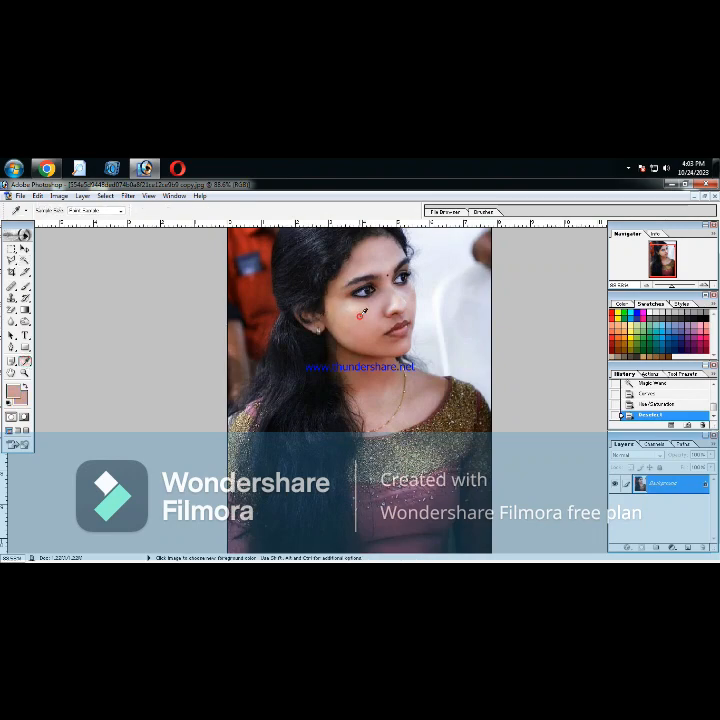
pyautogui.press('b')
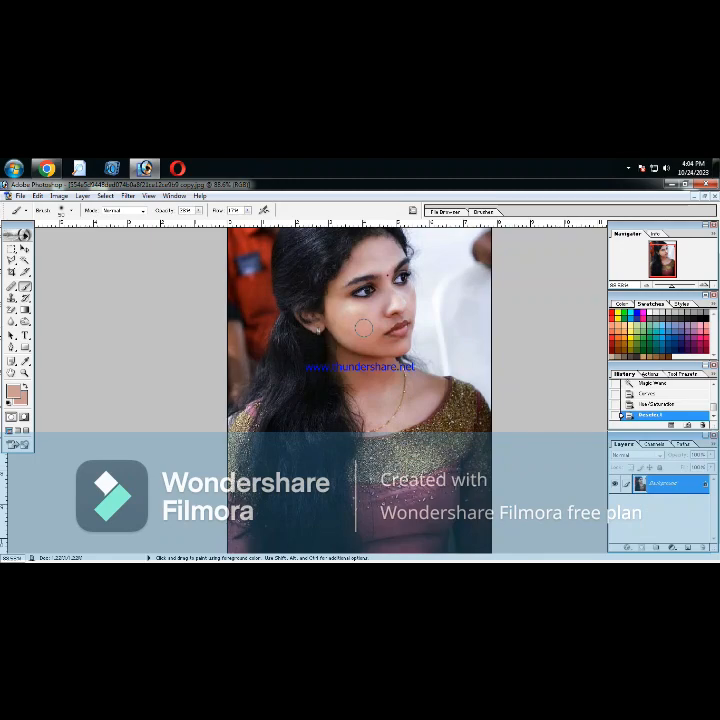
pyautogui.scroll(5, 371, 359)
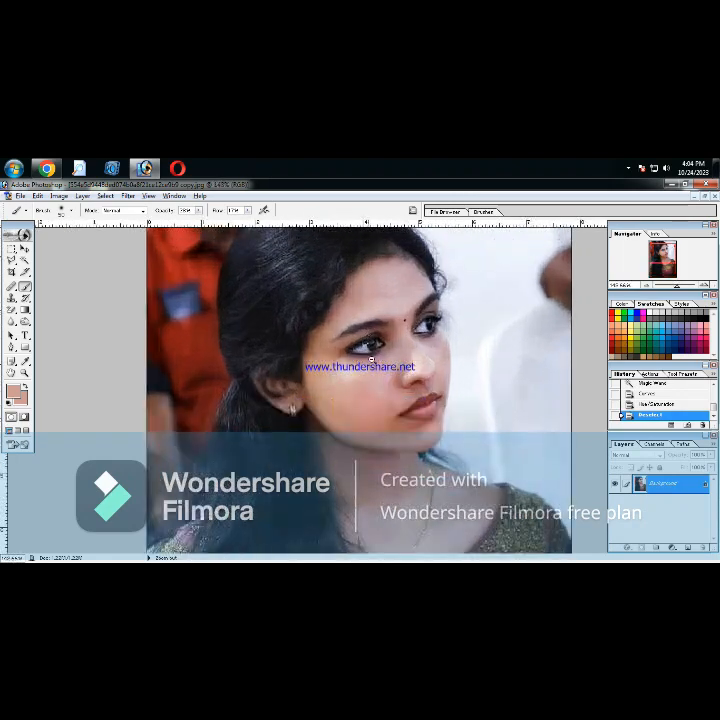
pyautogui.moveTo(371, 392); pyautogui.dragTo(363, 364)
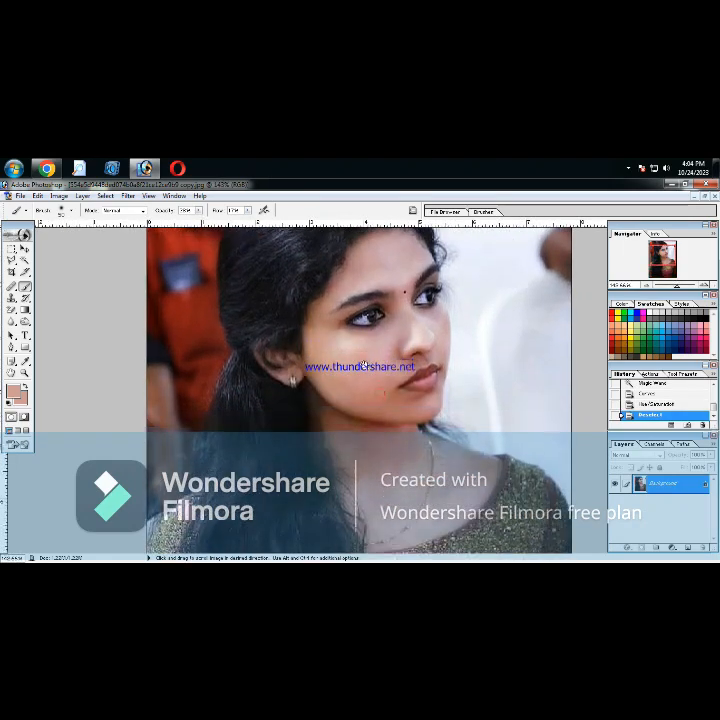
pyautogui.click(315, 347)
pyautogui.click(318, 359)
pyautogui.click(326, 366)
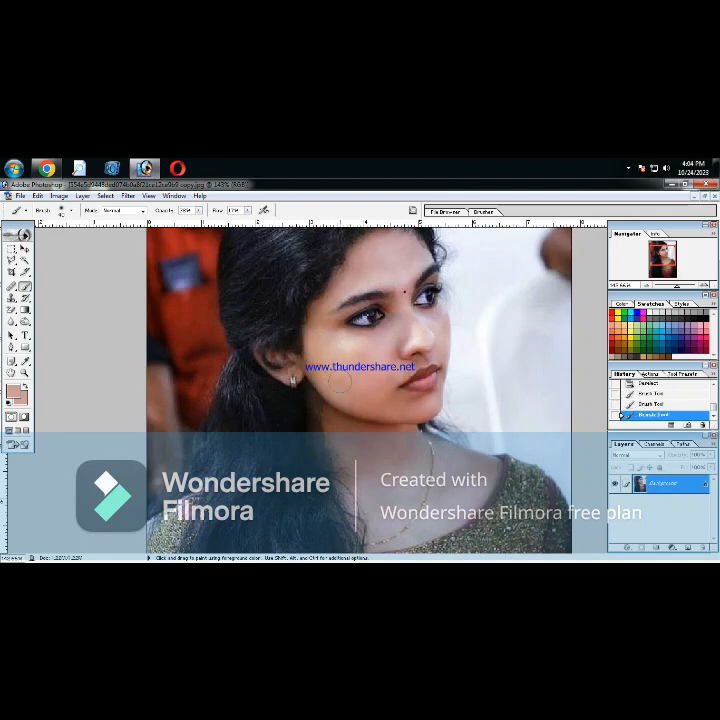
pyautogui.click(347, 377)
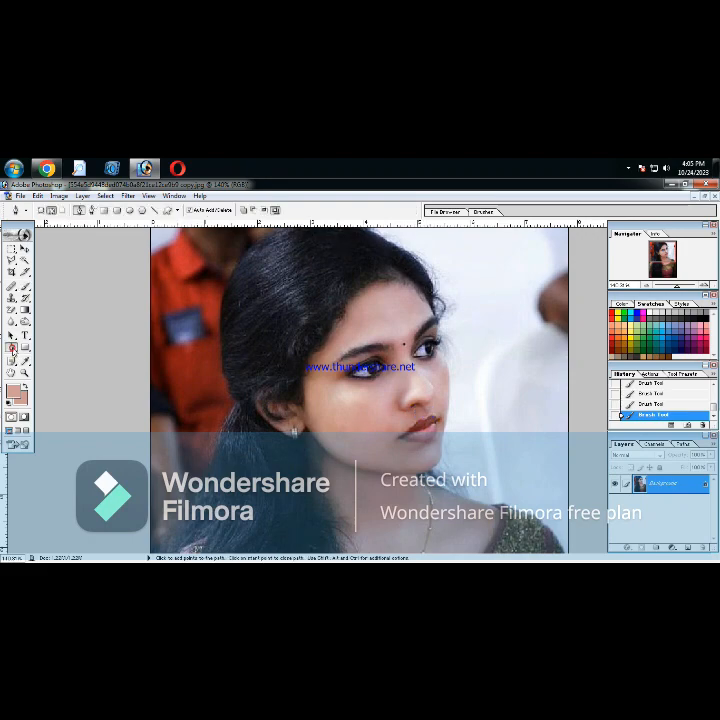
# - Trace a closed path around the outline of both lips with the Pen tool, curving it along the lip edges
pyautogui.press('p')
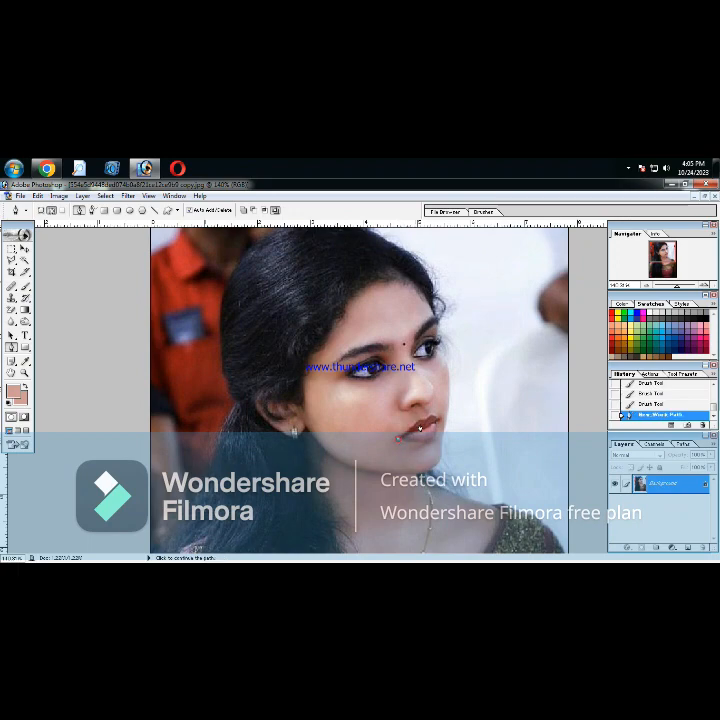
pyautogui.click(403, 433)
pyautogui.click(433, 420)
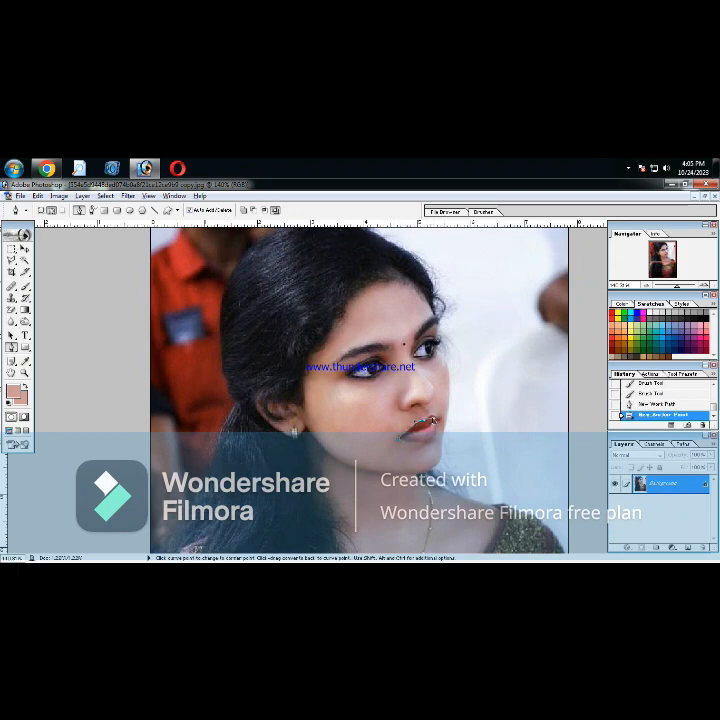
pyautogui.click(441, 422)
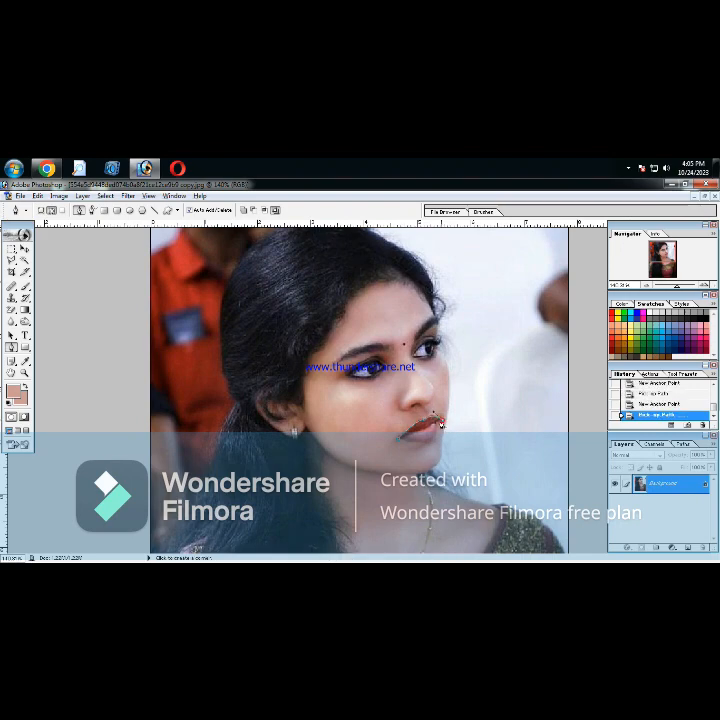
pyautogui.click(441, 428)
pyautogui.click(433, 438)
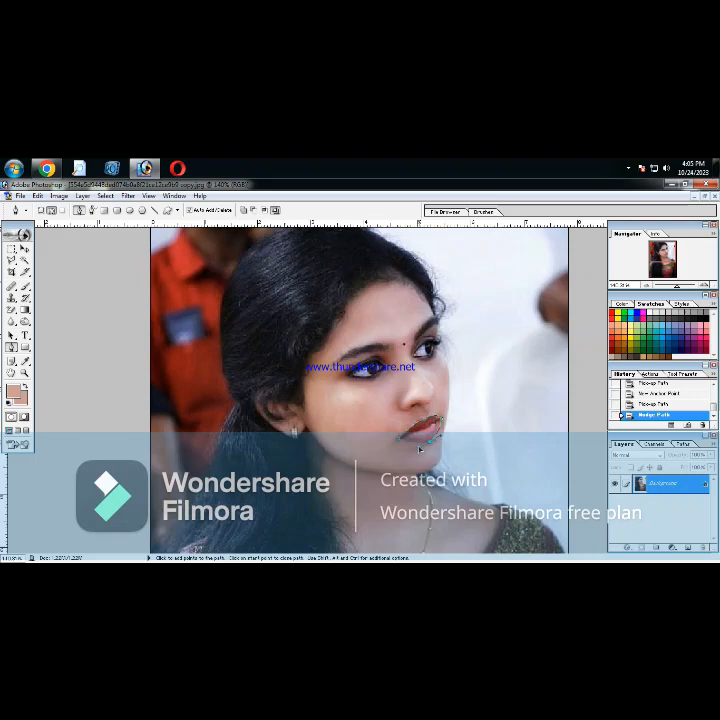
pyautogui.moveTo(421, 449); pyautogui.dragTo(437, 429)
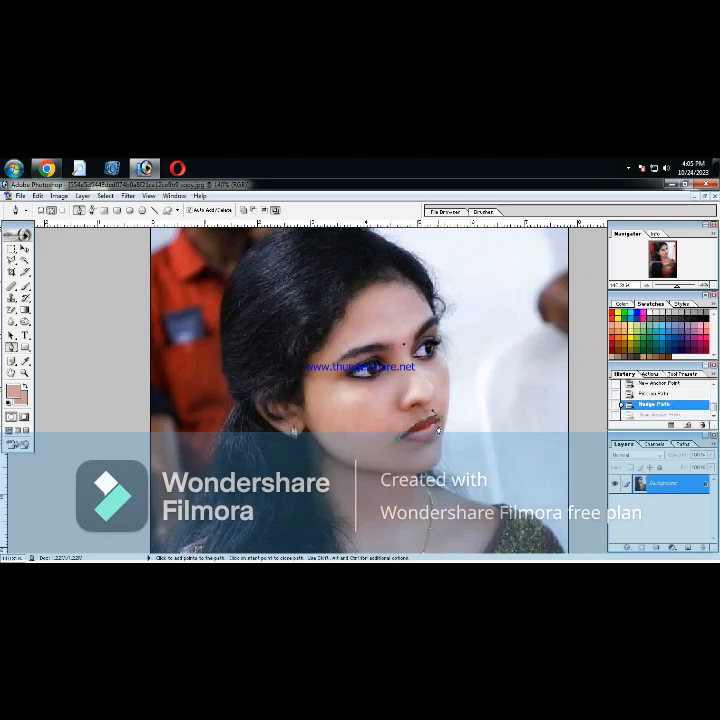
pyautogui.click(432, 441)
pyautogui.press('Up')
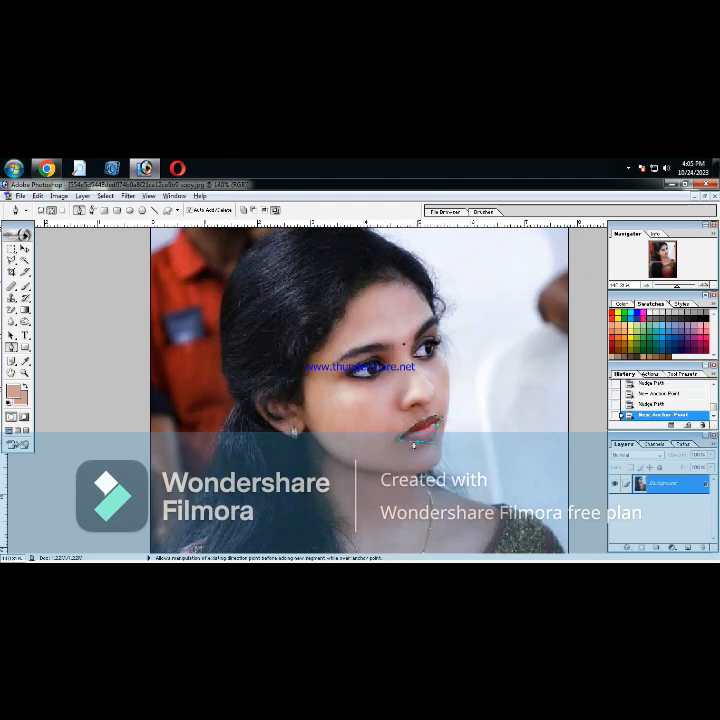
pyautogui.click(407, 444)
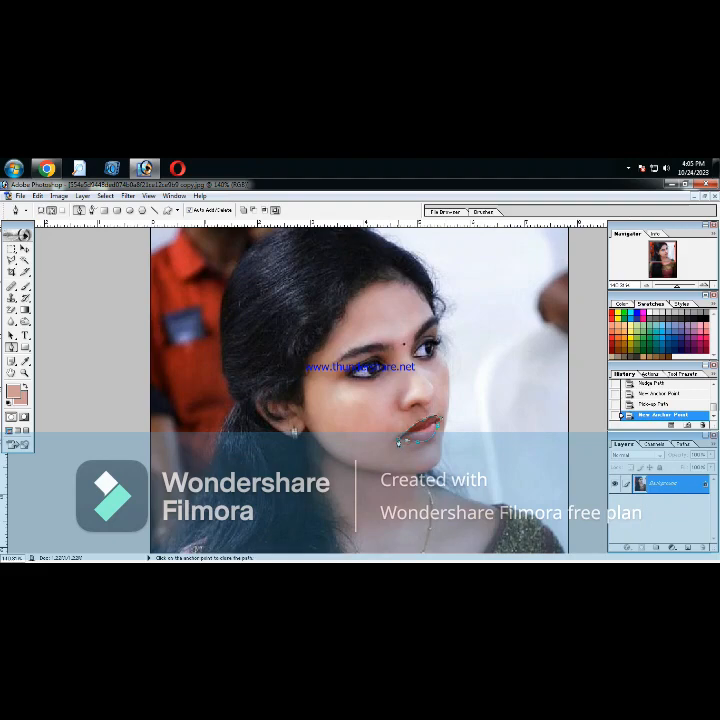
# - Convert the lip path into a selection
pyautogui.rightClick(410, 439)
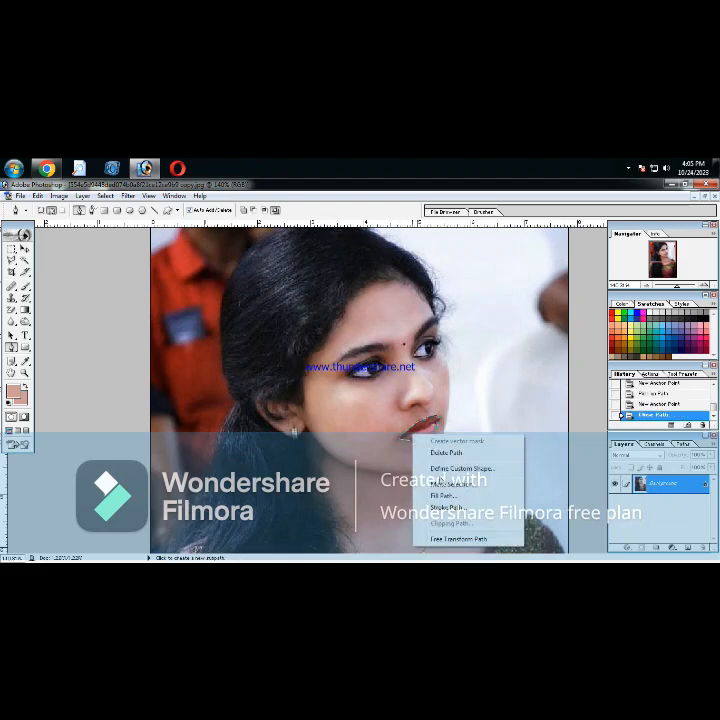
pyautogui.click(443, 484)
pyautogui.press('Return')
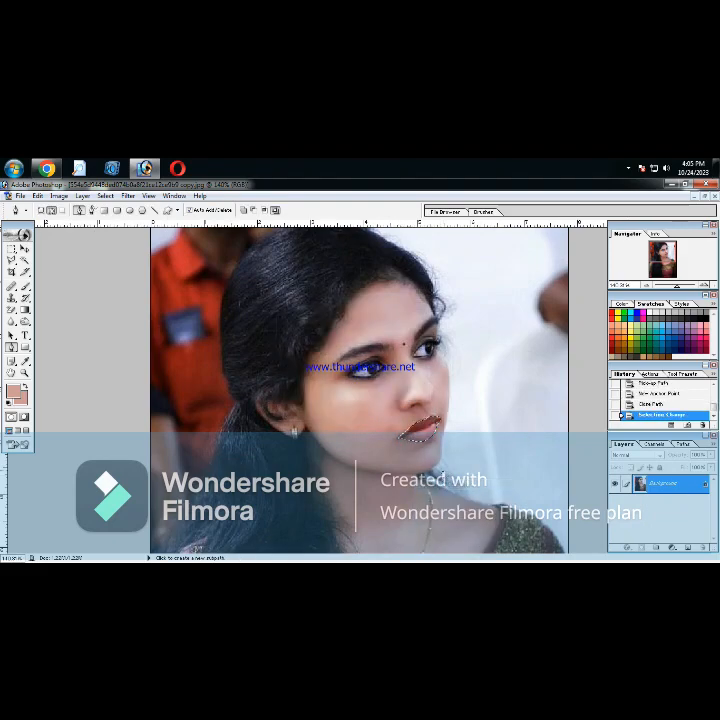
# - Shift the lips to a more vivid orange-red by raising hue and saturation with Hue/Saturation, and clear the selection
pyautogui.hotkey('ctrl', 'u')
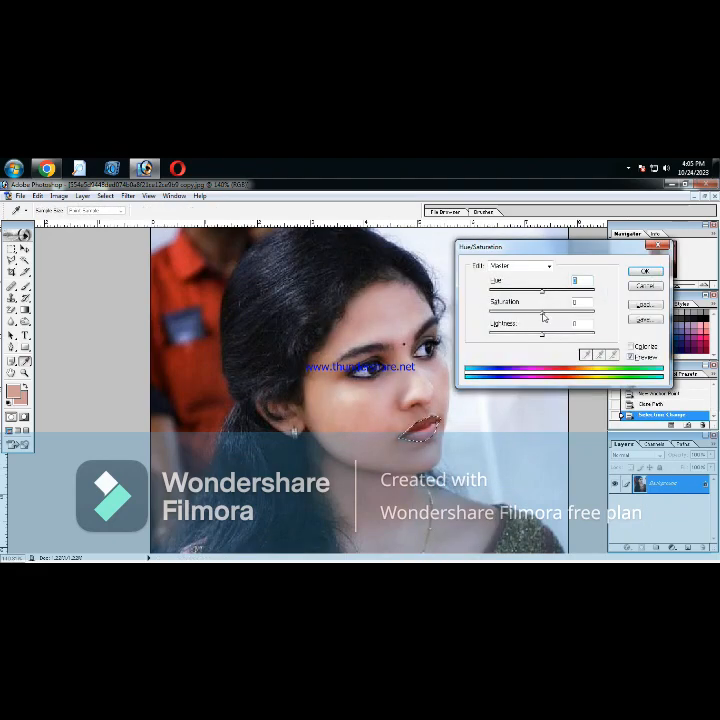
pyautogui.moveTo(543, 313)
pyautogui.mouseDown()
pyautogui.moveTo(550, 313)
pyautogui.moveTo(541, 292)
pyautogui.moveTo(550, 292)
pyautogui.mouseUp()
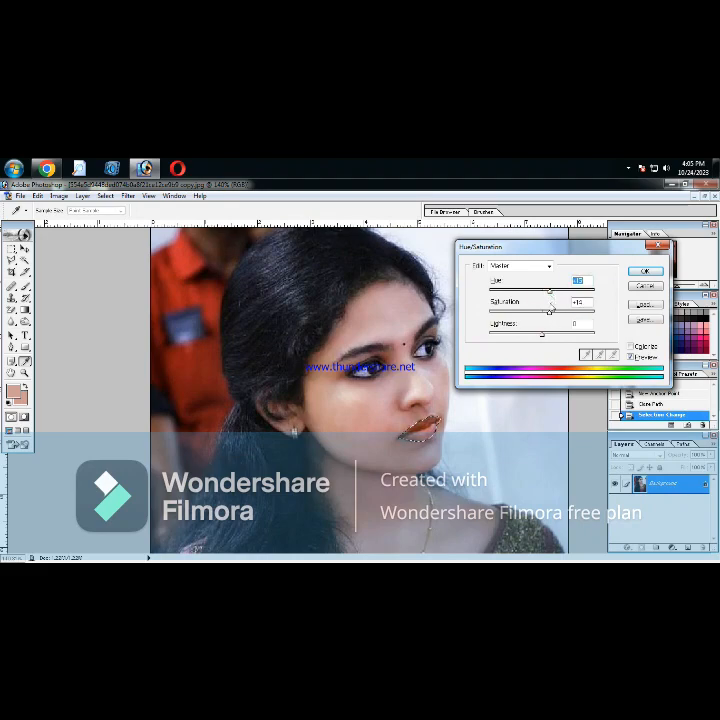
pyautogui.moveTo(542, 336); pyautogui.dragTo(542, 338)
pyautogui.moveTo(549, 292); pyautogui.dragTo(557, 316)
pyautogui.press('Return')
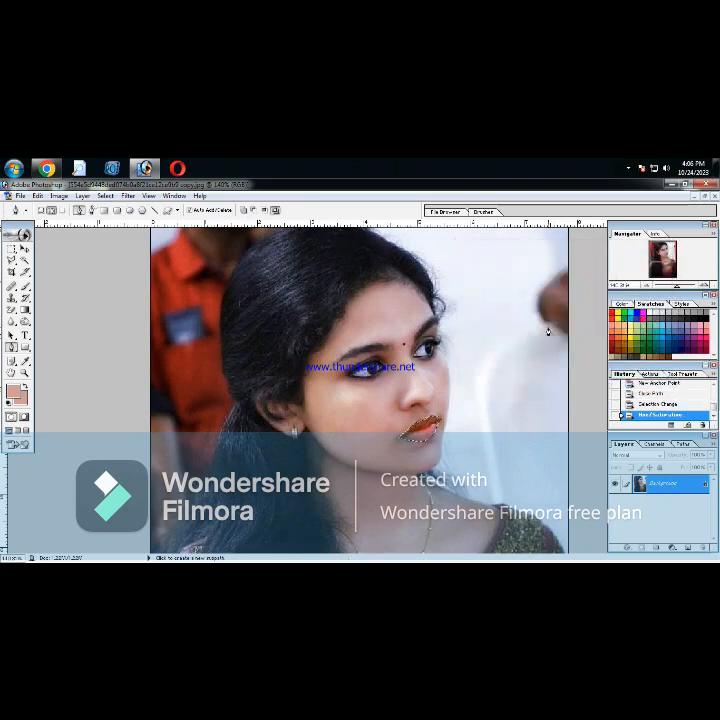
pyautogui.hotkey('ctrl', 'd')
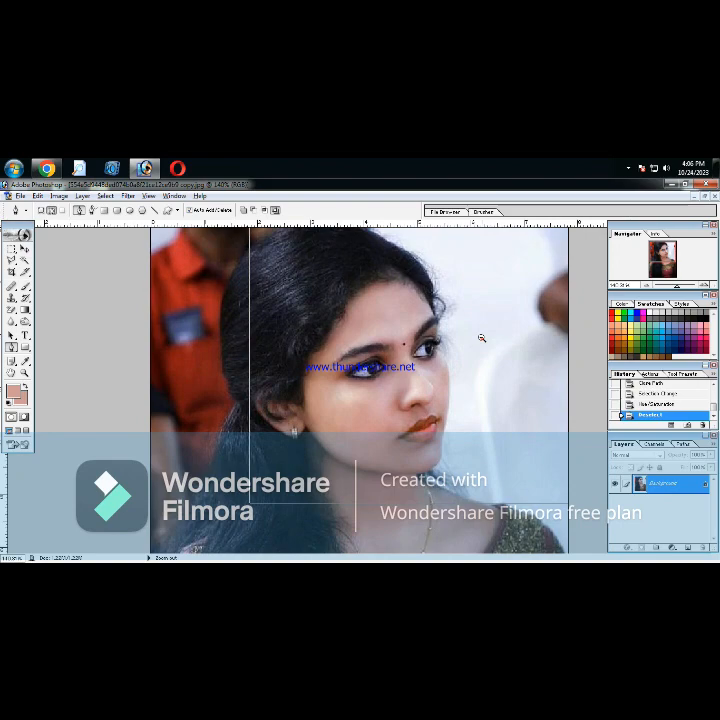
# - Rotate the whole canvas 90° clockwise
pyautogui.hotkey('ctrl', '-')
pyautogui.hotkey('ctrl', '-')
pyautogui.click(59, 196)
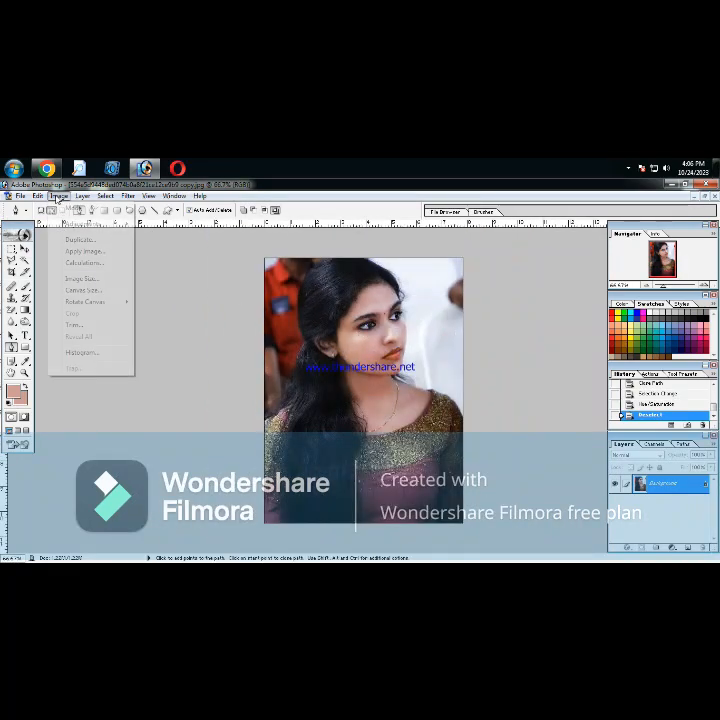
pyautogui.moveTo(100, 300)
pyautogui.click(146, 314)
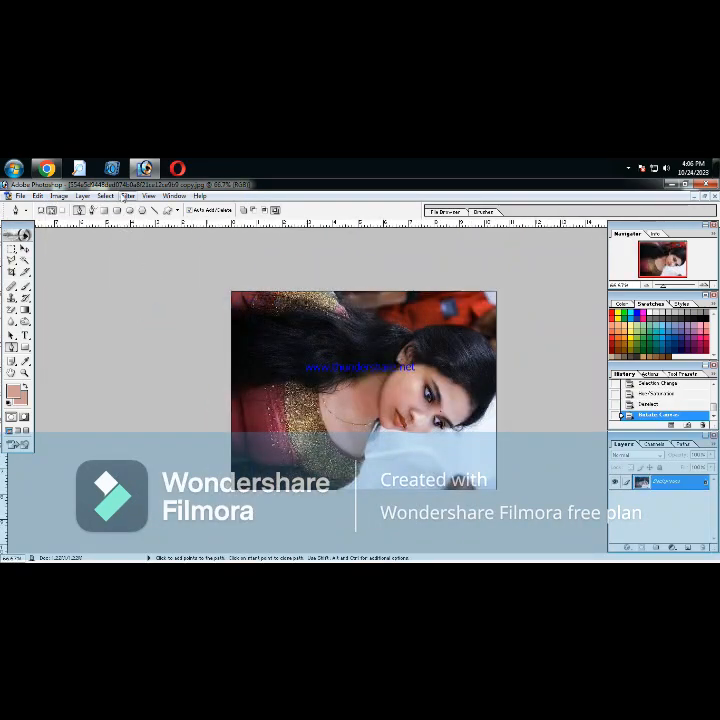
# - Smooth the photo with the Grain Surgery Remove Grain 2 filter, lowering the noise reduction to roughly half strength
pyautogui.click(128, 196)
pyautogui.moveTo(165, 428)
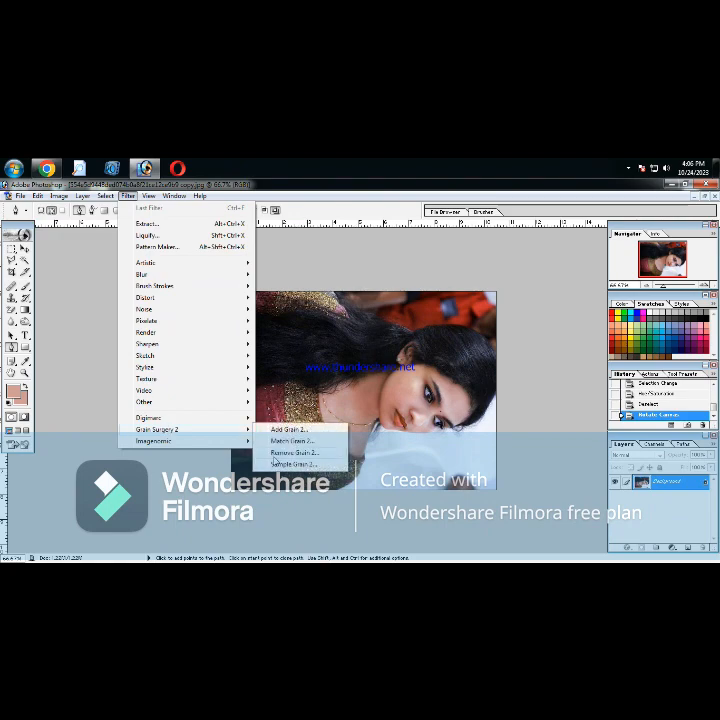
pyautogui.click(293, 452)
pyautogui.moveTo(450, 380); pyautogui.dragTo(411, 356)
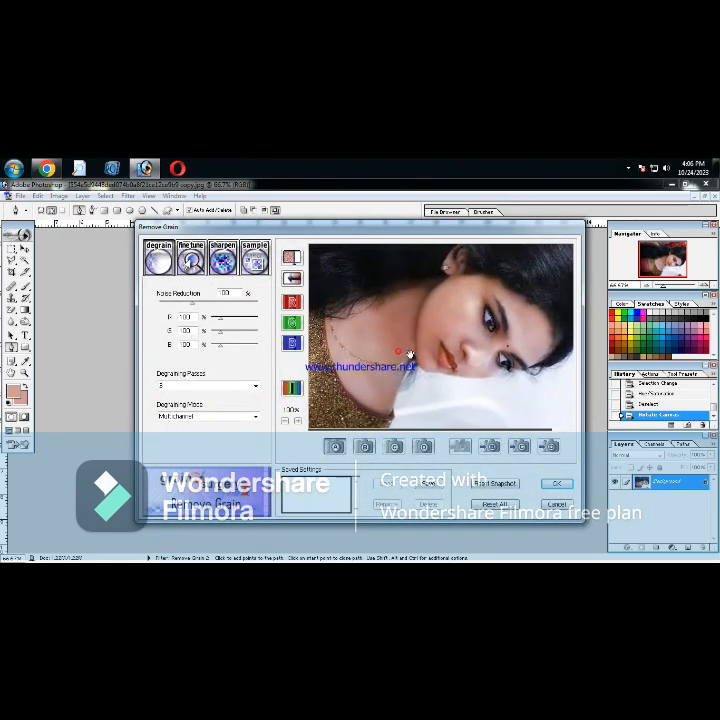
pyautogui.click(178, 303)
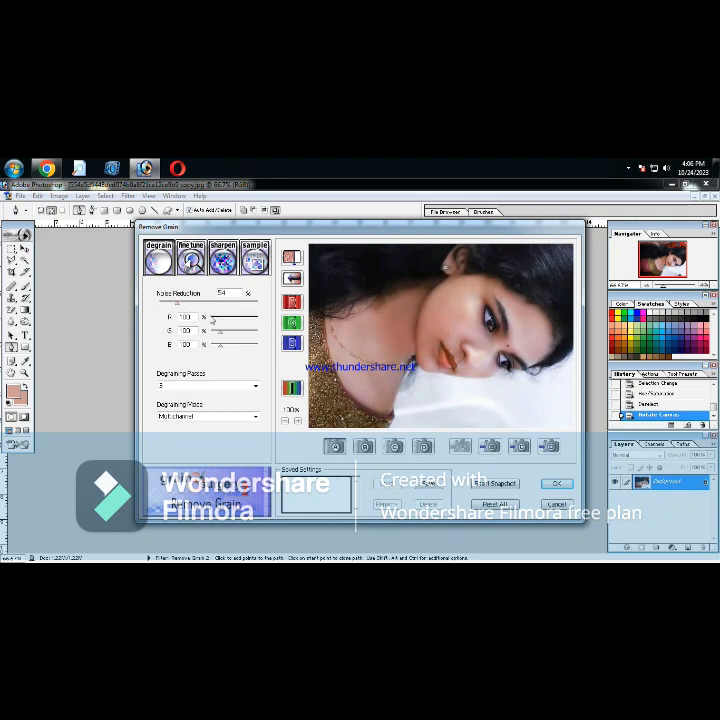
pyautogui.click(175, 305)
pyautogui.press('Return')
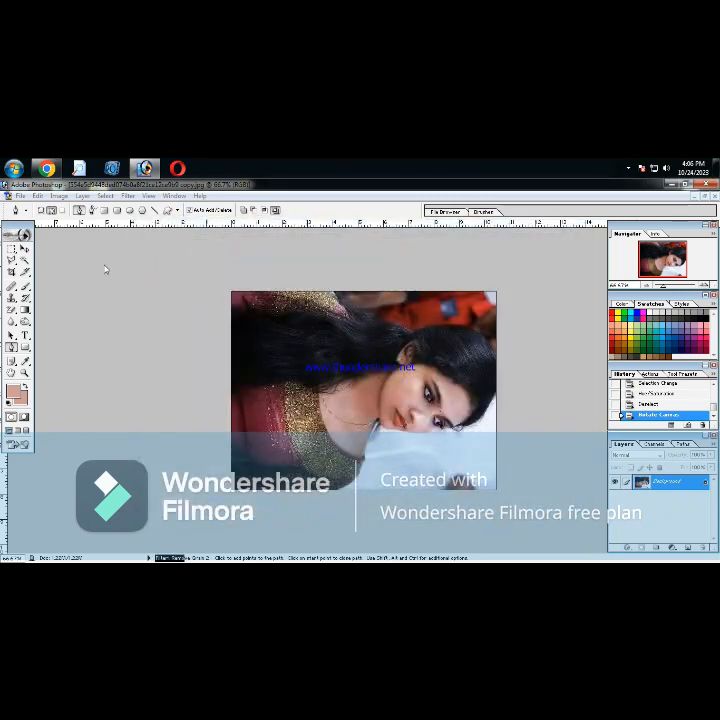
# - Rotate the canvas 90° counterclockwise to set the portrait upright
pyautogui.click(59, 196)
pyautogui.moveTo(92, 303)
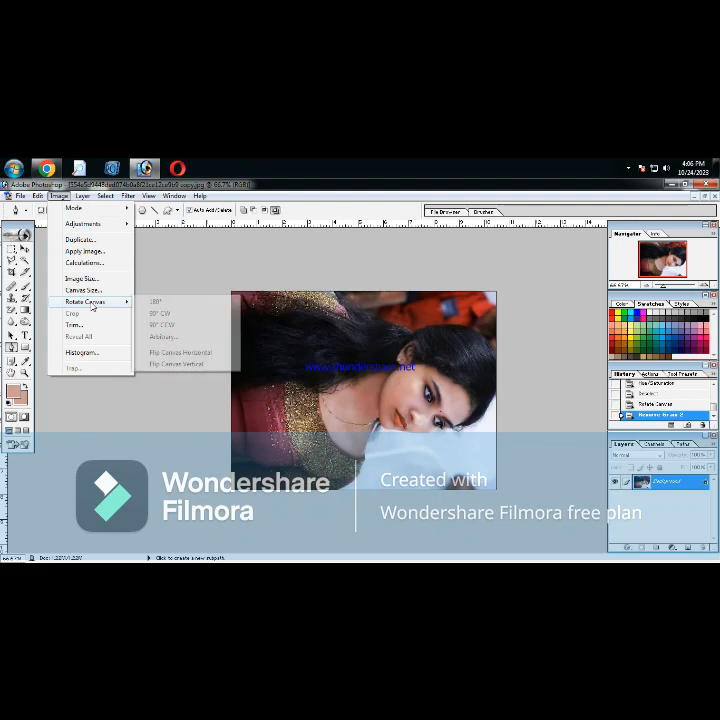
pyautogui.click(154, 325)
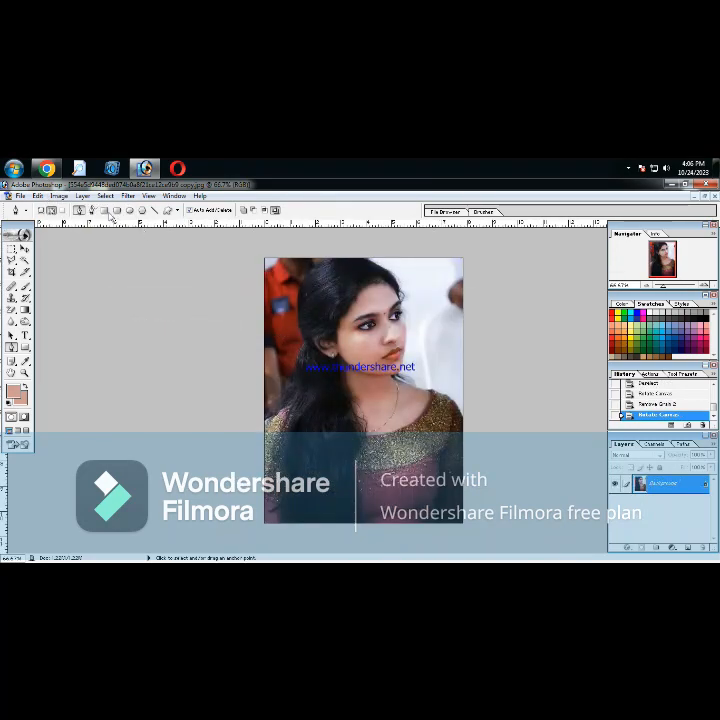
# - Start a Selective Color adjustment on the image and set Black to +12% for the Blacks
pyautogui.click(59, 196)
pyautogui.moveTo(85, 223)
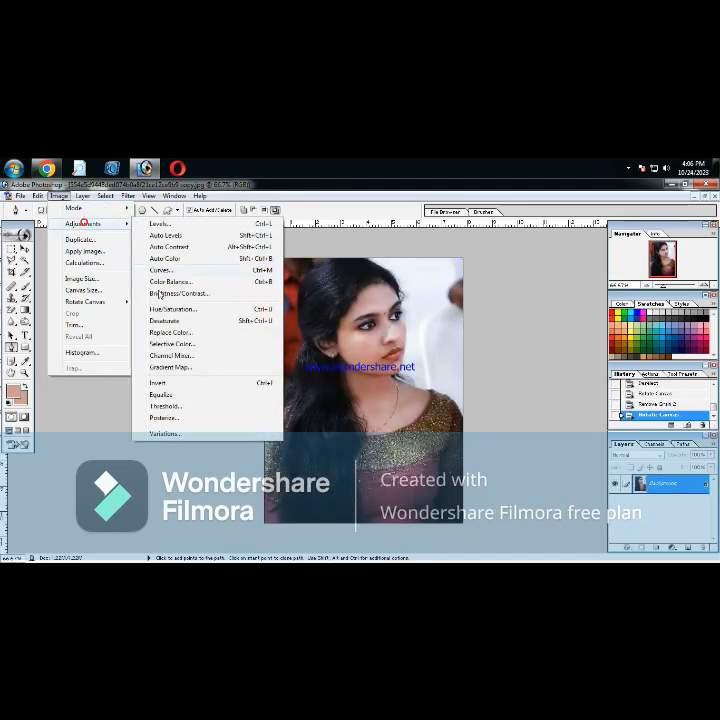
pyautogui.click(167, 344)
pyautogui.click(146, 307)
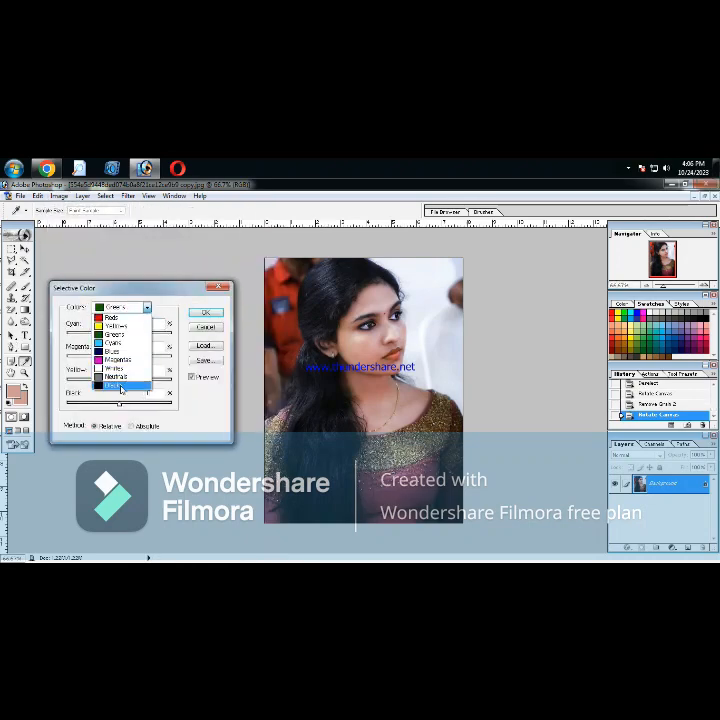
pyautogui.click(120, 385)
pyautogui.moveTo(126, 404); pyautogui.dragTo(129, 404)
# - Raise the black amount in the Reds and the Magentas, and apply the Selective Color adjustment
pyautogui.click(146, 307)
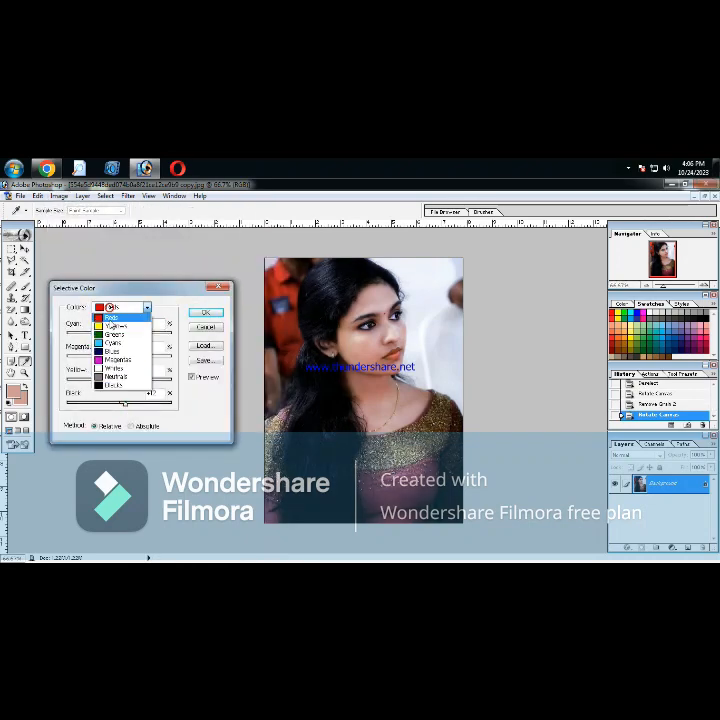
pyautogui.click(109, 318)
pyautogui.click(136, 404)
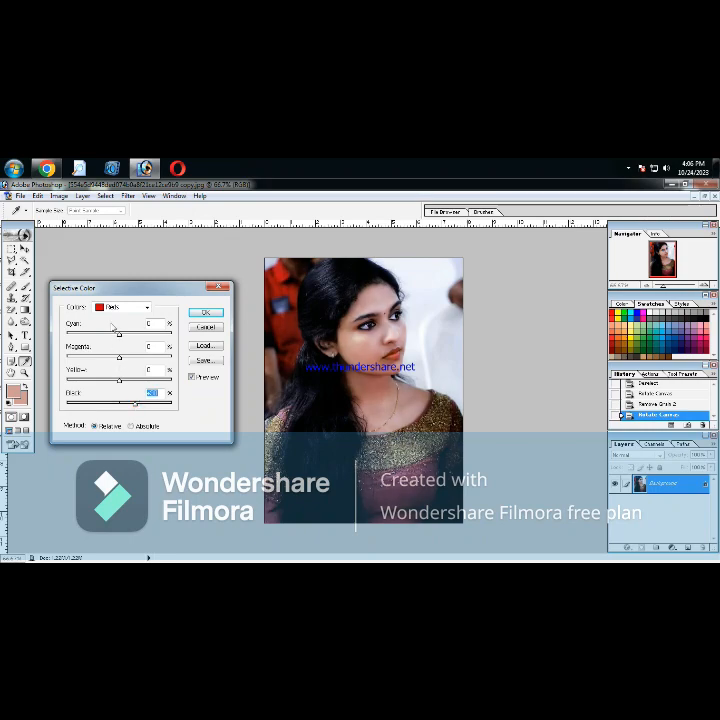
pyautogui.click(111, 309)
pyautogui.click(112, 359)
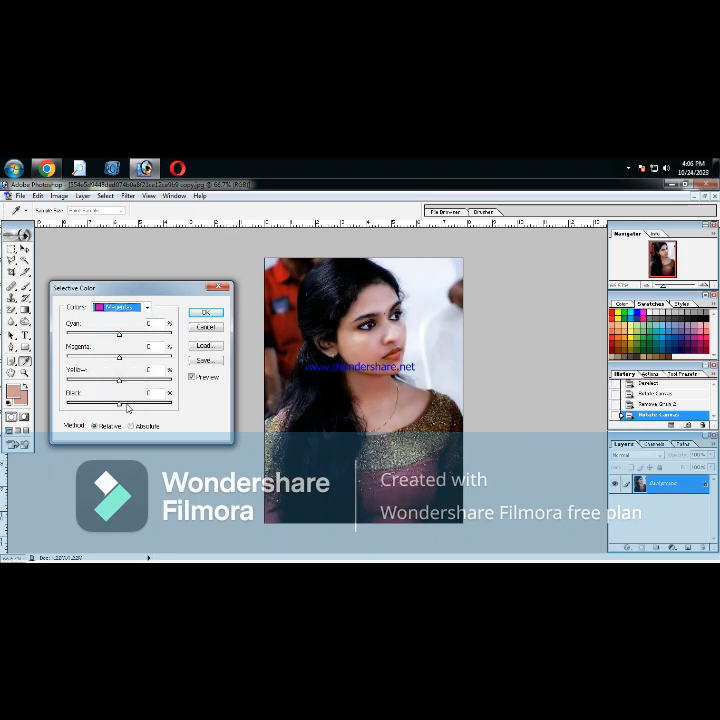
pyautogui.click(127, 404)
pyautogui.press('Return')
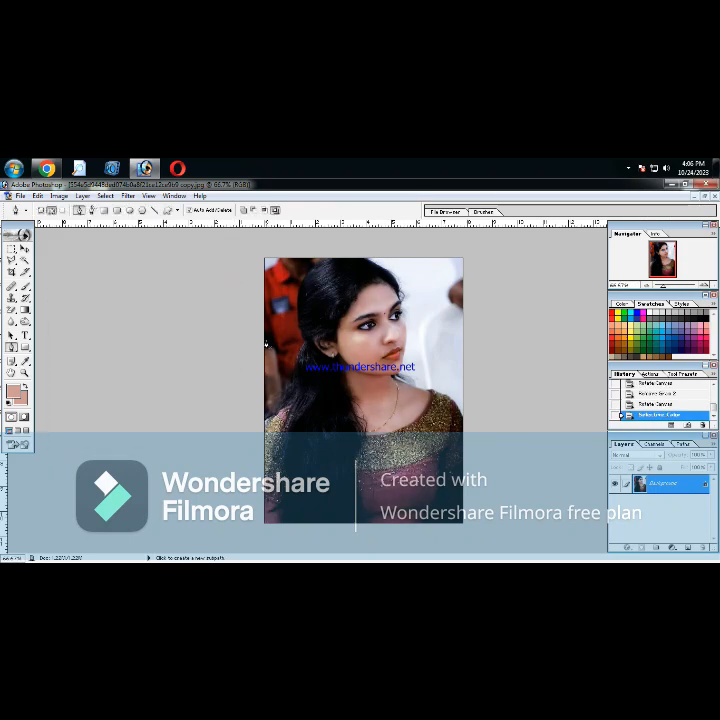
# - Brighten the image slightly with a midtone point in a Curves adjustment on the RGB channel
pyautogui.hotkey('ctrl', 'm')
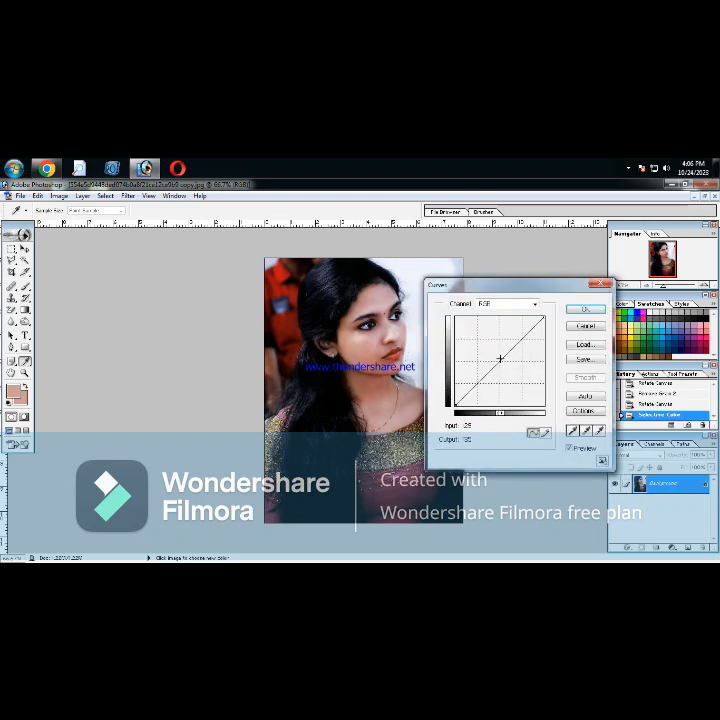
pyautogui.click(500, 359)
pyautogui.press('Return')
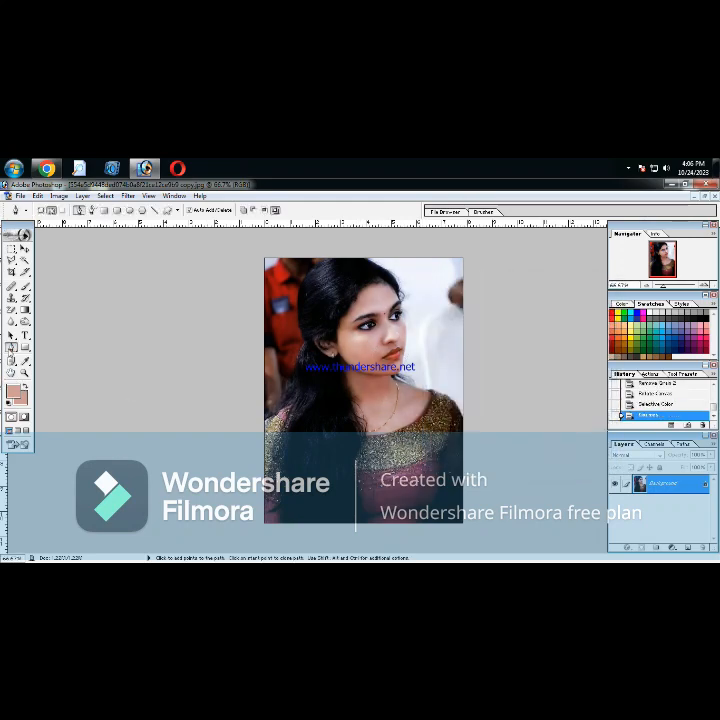
# - Start a Pen tool path at the photo's edge by the woman's shoulder and trace up the outer edge of her long hair
pyautogui.hotkey('ctrl', '+')
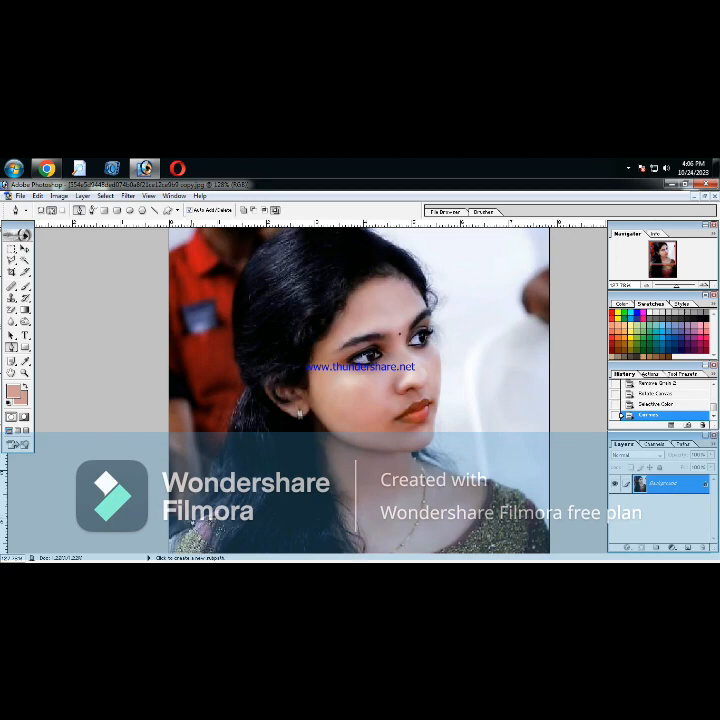
pyautogui.hotkey('ctrl', '-')
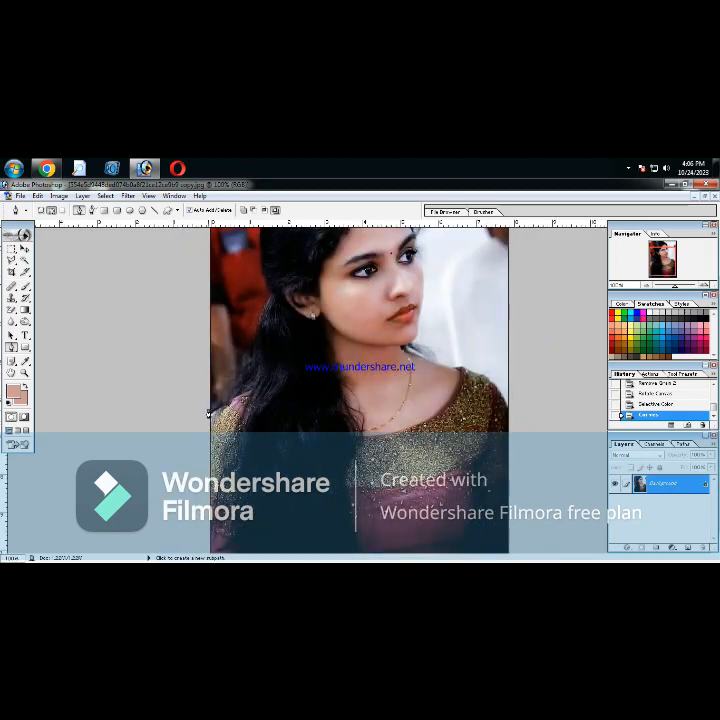
pyautogui.click(209, 410)
pyautogui.click(219, 398)
pyautogui.click(229, 386)
pyautogui.click(240, 372)
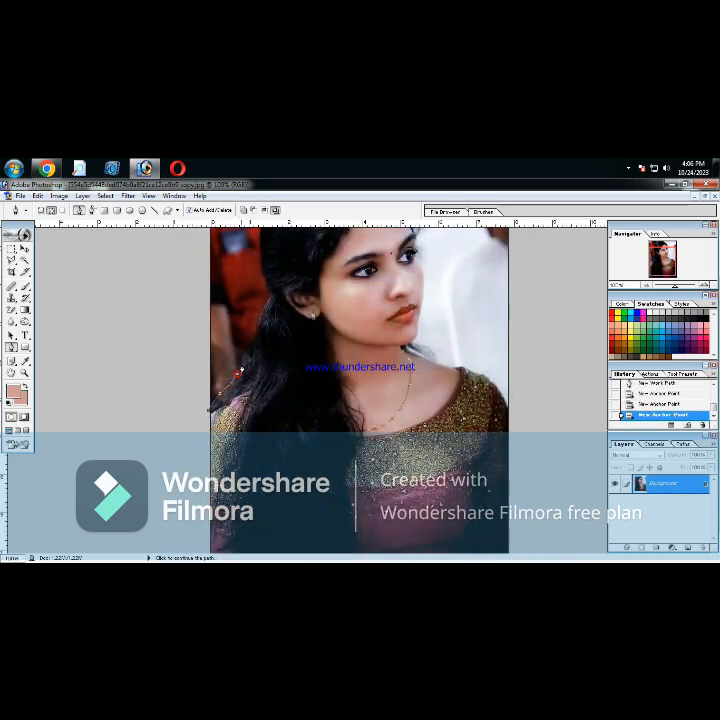
pyautogui.click(255, 366)
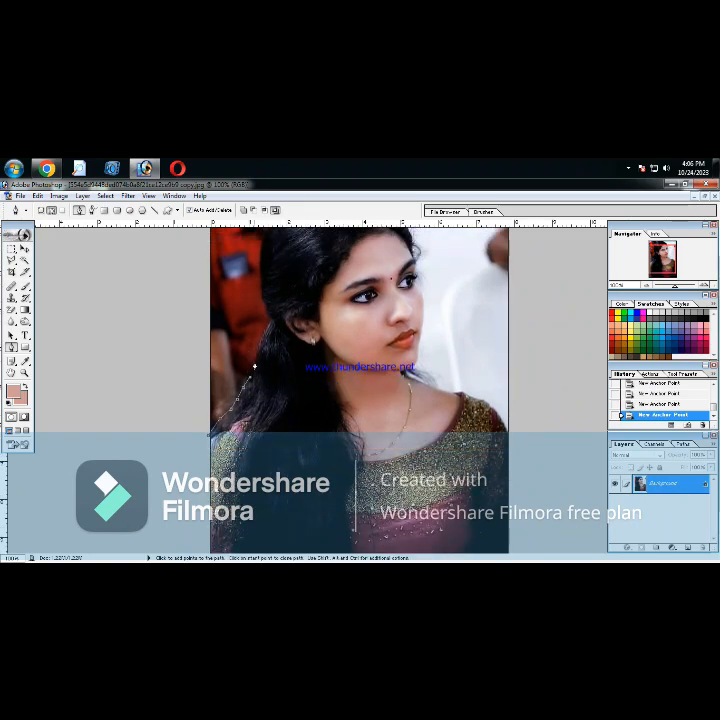
pyautogui.click(270, 330)
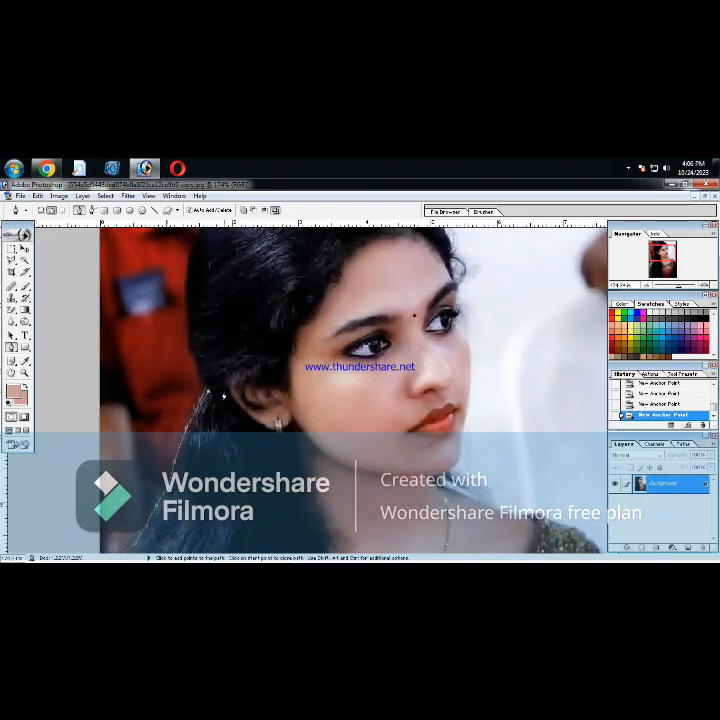
# - Continue the path with curved segments up the back of the head to the crown, trimming the direction handles at the anchors
pyautogui.press('Left')
pyautogui.click(197, 365)
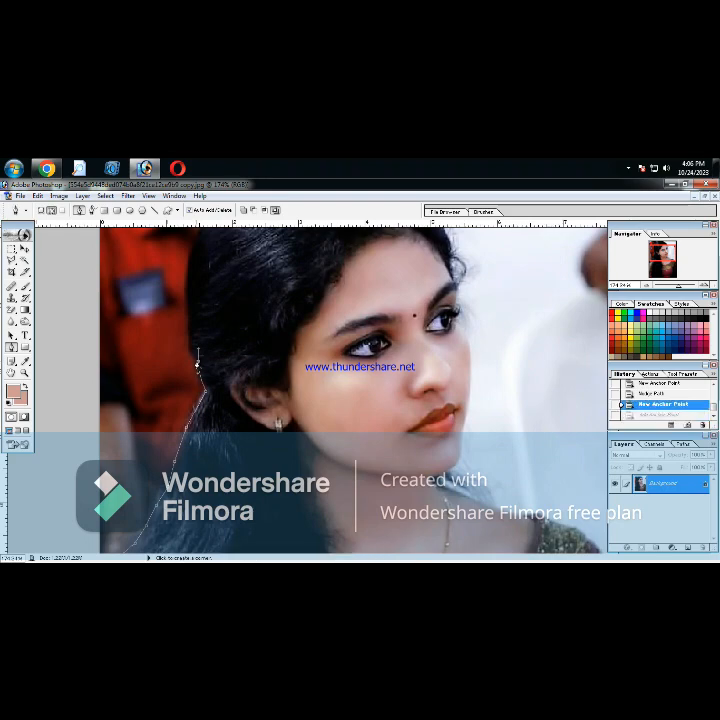
pyautogui.click(197, 365)
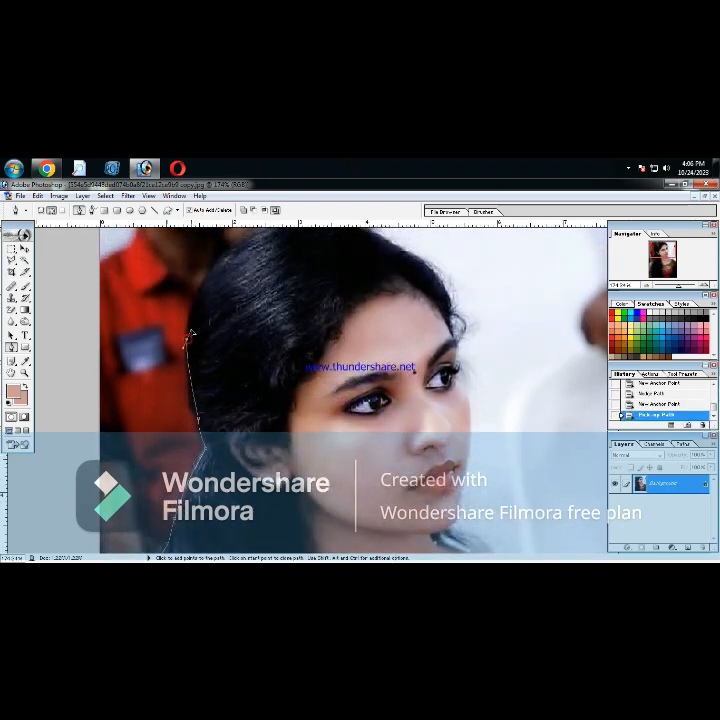
pyautogui.click(187, 340)
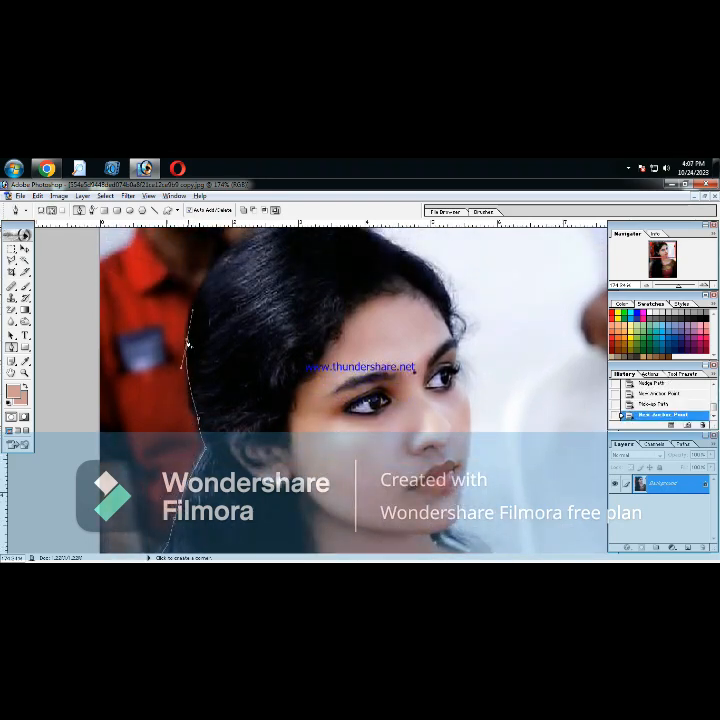
pyautogui.click(187, 339)
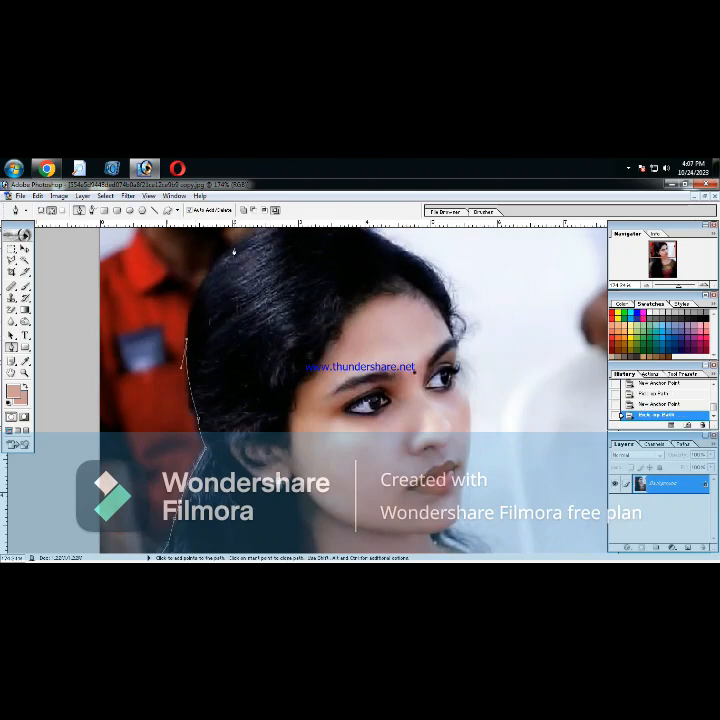
pyautogui.click(238, 249)
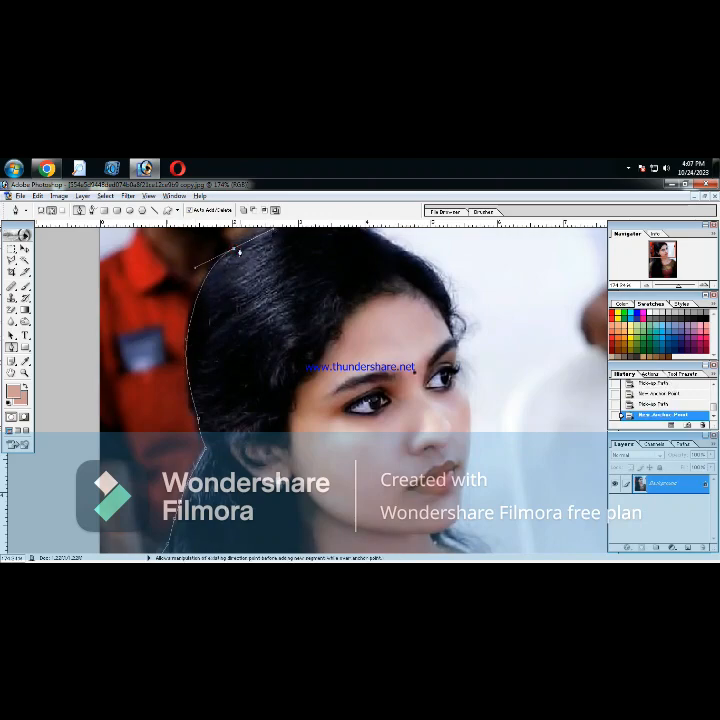
pyautogui.keyDown('alt'); pyautogui.click(236, 248); pyautogui.keyUp('alt')
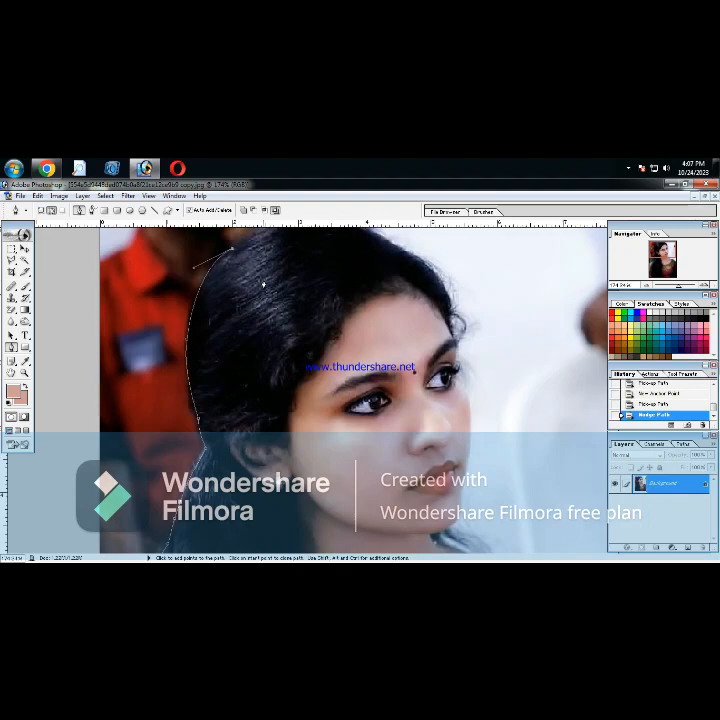
# - Curve the path over the top of the head to the front hair and remove the outgoing handle of that anchor
pyautogui.hotkey('ctrl', '-')
pyautogui.hotkey('ctrl', '-')
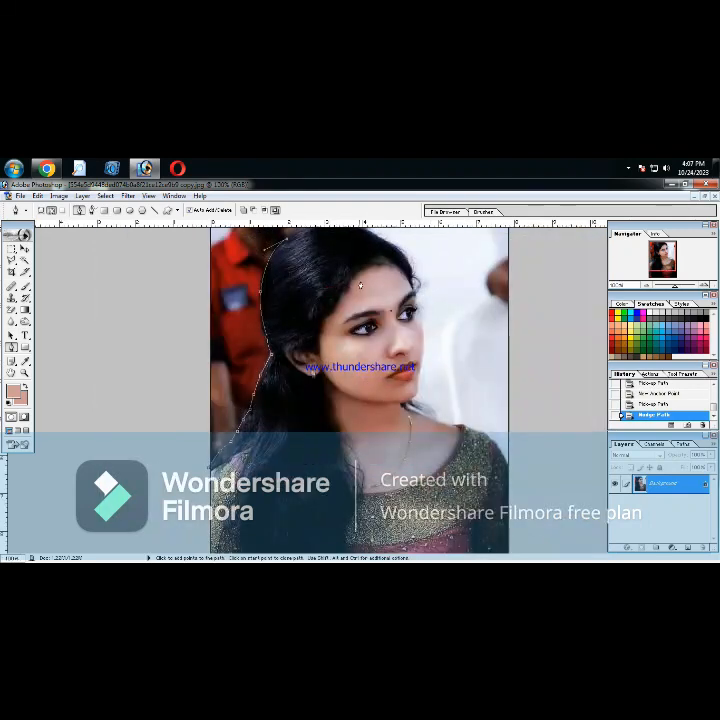
pyautogui.moveTo(374, 263); pyautogui.dragTo(405, 279)
pyautogui.moveTo(404, 279); pyautogui.dragTo(404, 279)
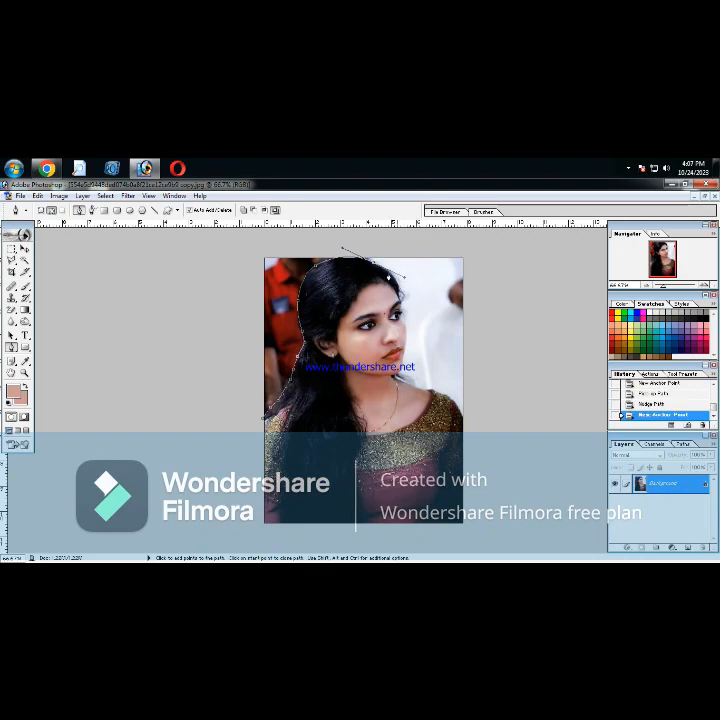
pyautogui.keyDown('alt'); pyautogui.click(374, 263); pyautogui.keyUp('alt')
# - Extend the path down the front hairline from the forehead to the outer edge of the far eyebrow
pyautogui.hotkey('ctrl', '+')
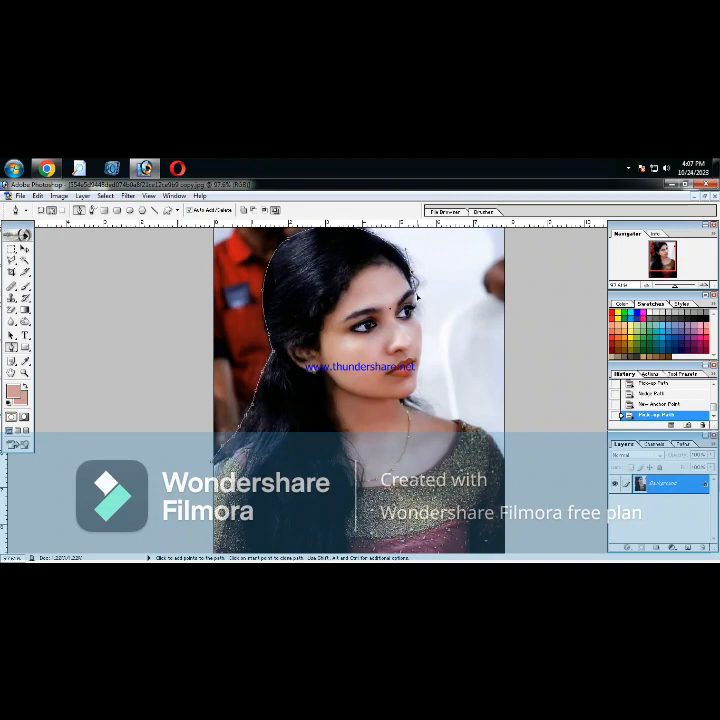
pyautogui.click(413, 280)
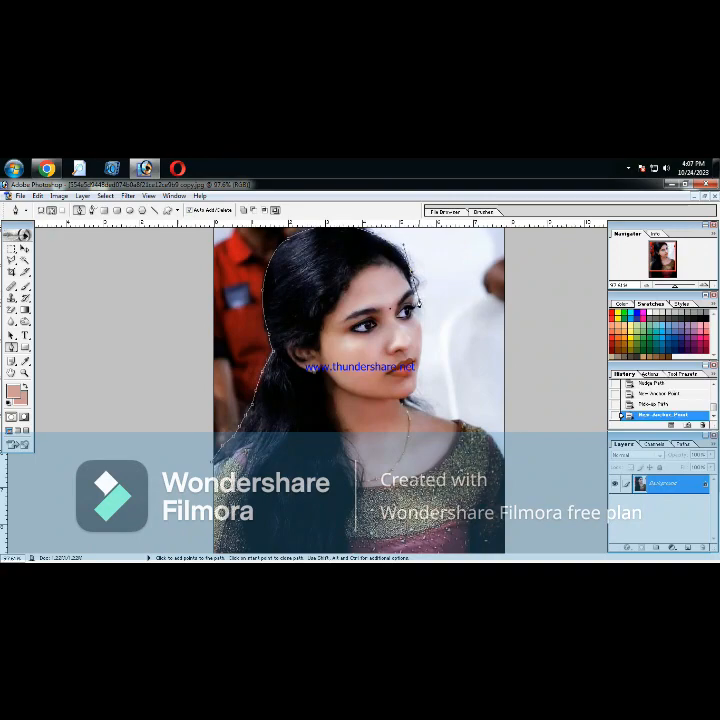
pyautogui.click(412, 274)
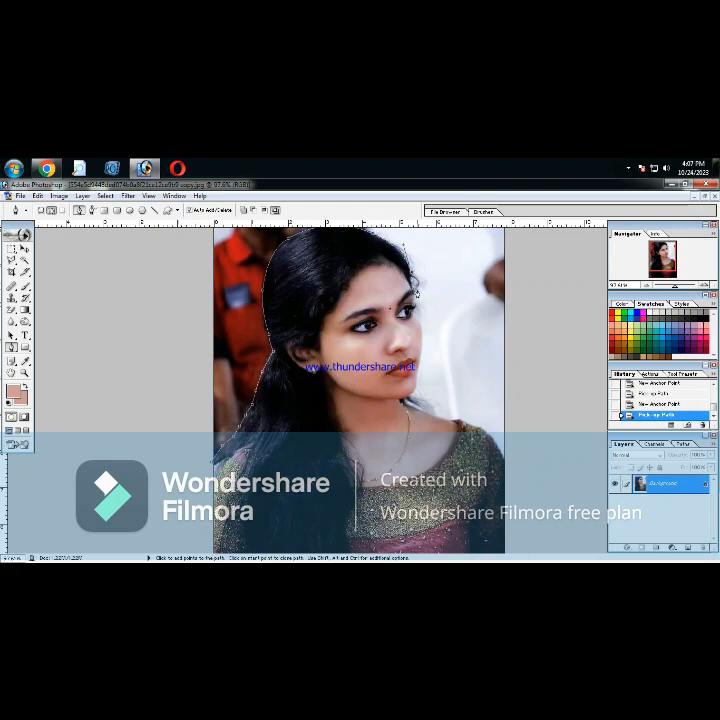
pyautogui.click(407, 300)
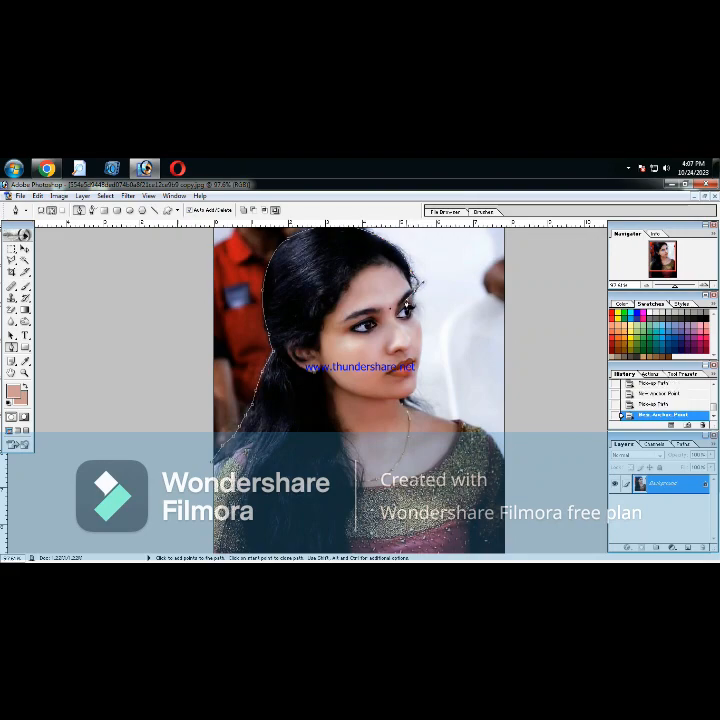
pyautogui.keyDown('alt'); pyautogui.click(407, 300); pyautogui.keyUp('alt')
pyautogui.scroll(3, 410, 305)
pyautogui.moveTo(460, 384); pyautogui.dragTo(460, 378)
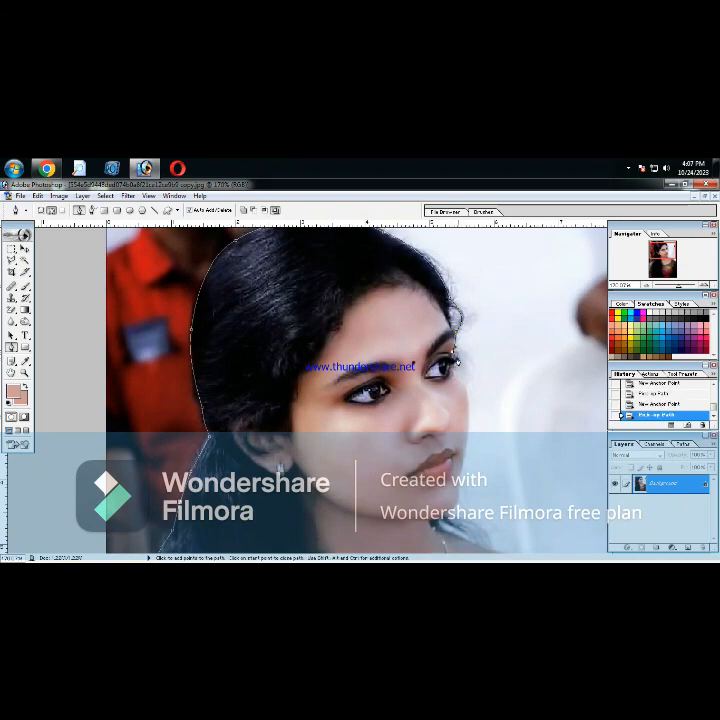
# - Trace the path past the far eye and along the cheek's outer edge, nudging the anchor into place
pyautogui.click(456, 358)
pyautogui.click(454, 371)
pyautogui.click(456, 376)
pyautogui.click(471, 406)
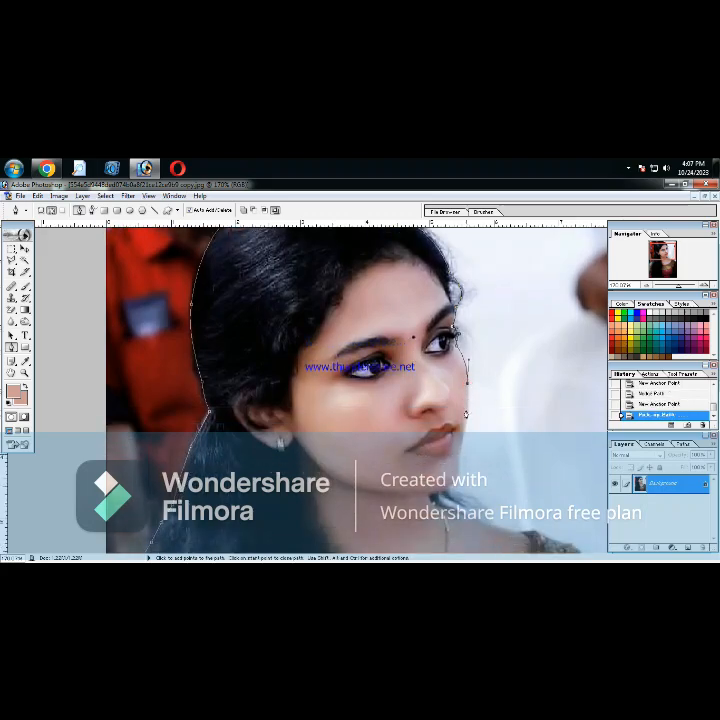
pyautogui.press('Down')
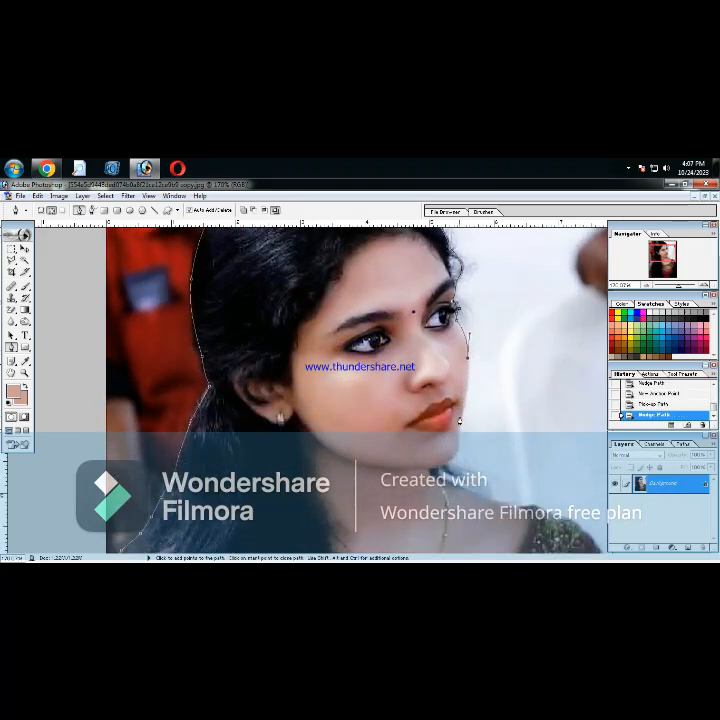
# - Trace the path along the lower cheek, around the jaw and in to the top of the neck
pyautogui.moveTo(462, 419); pyautogui.dragTo(457, 431)
pyautogui.click(458, 447)
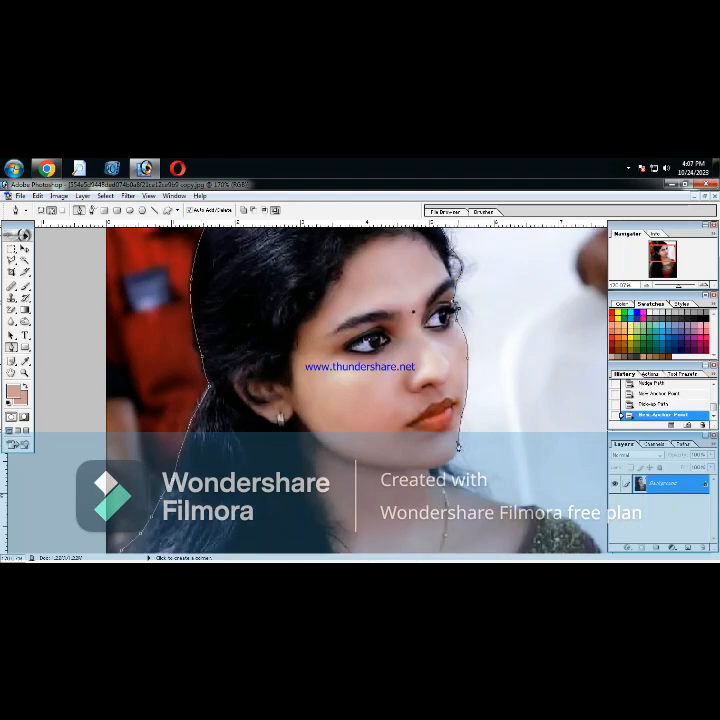
pyautogui.click(449, 466)
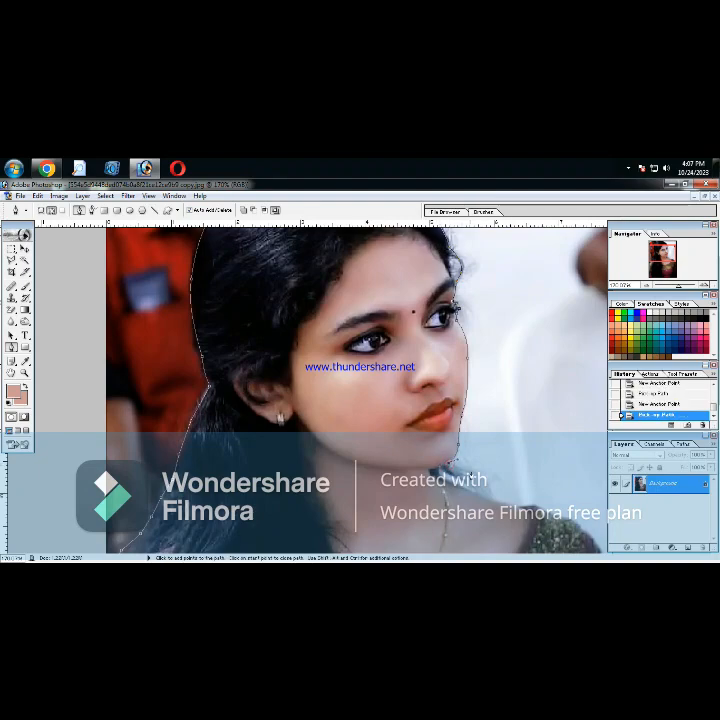
pyautogui.press('Down')
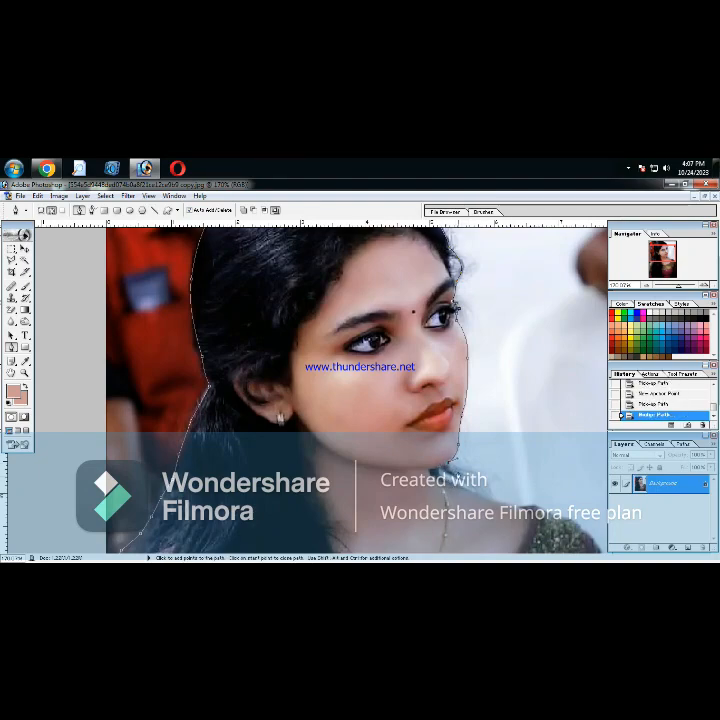
pyautogui.hotkey('ctrl', '-')
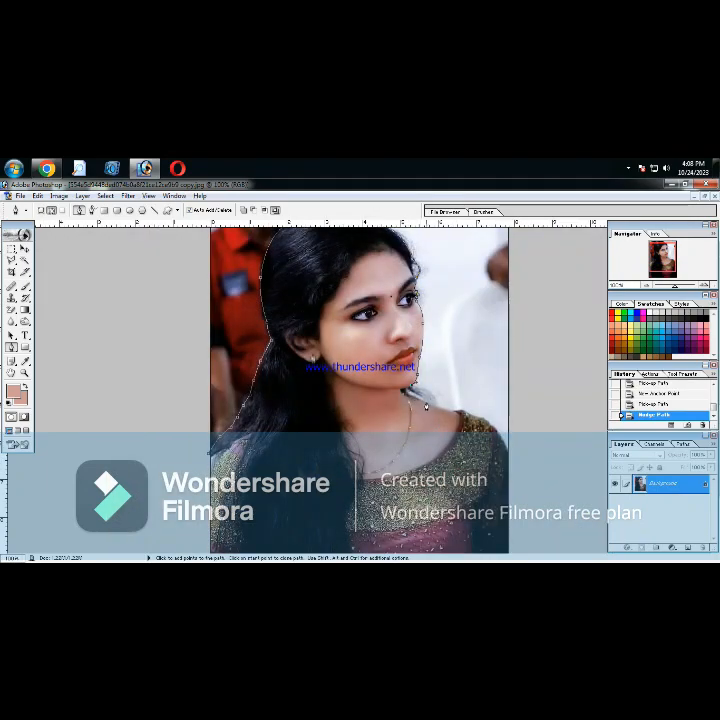
pyautogui.click(424, 402)
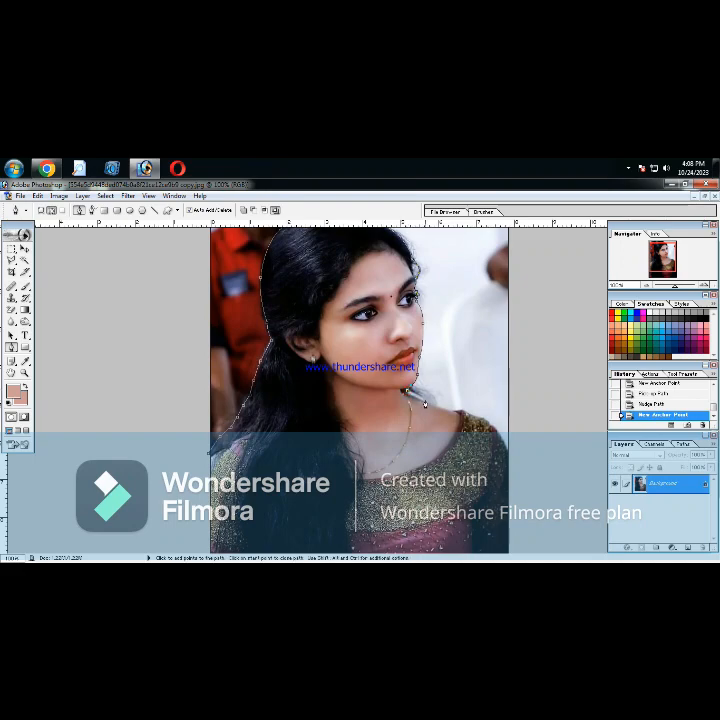
pyautogui.click(425, 408)
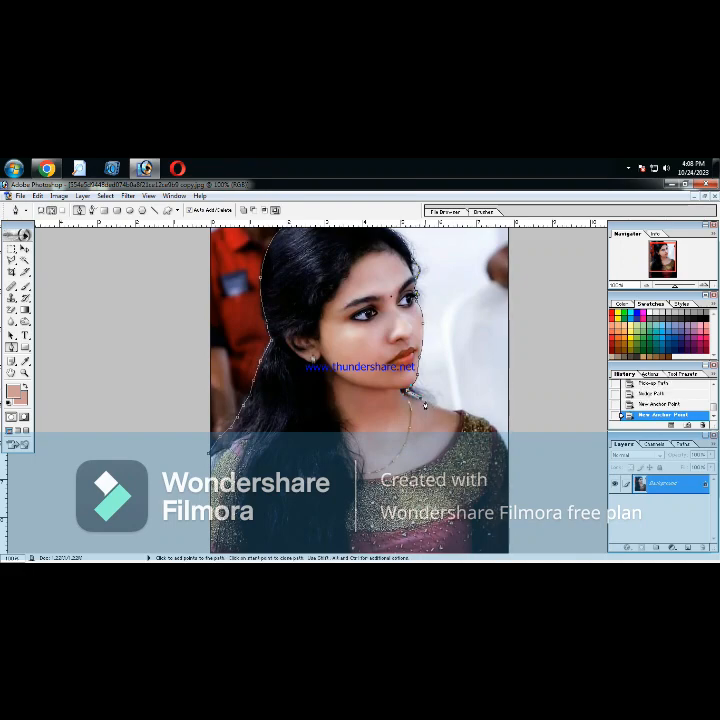
pyautogui.press('Down')
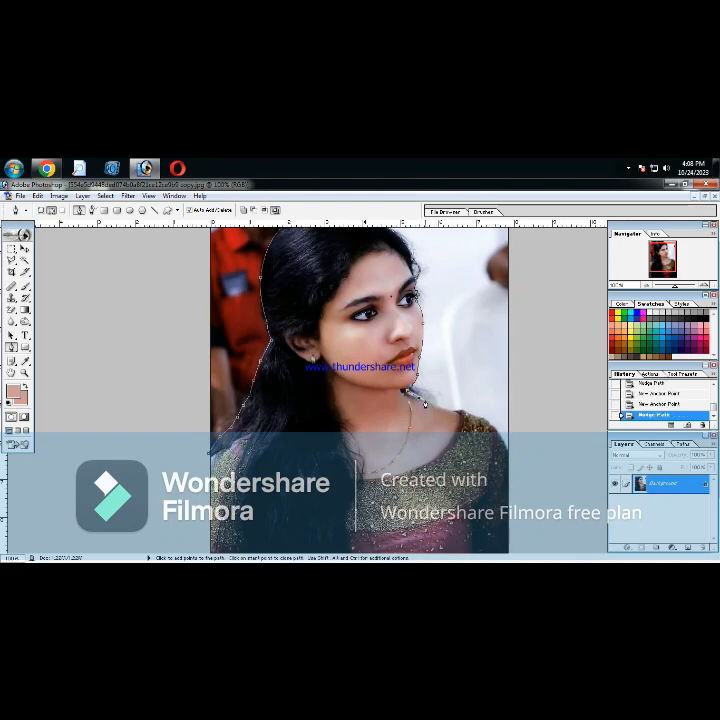
pyautogui.hotkey('ctrl', 'alt', 'z')
pyautogui.hotkey('ctrl', 'alt', 'z')
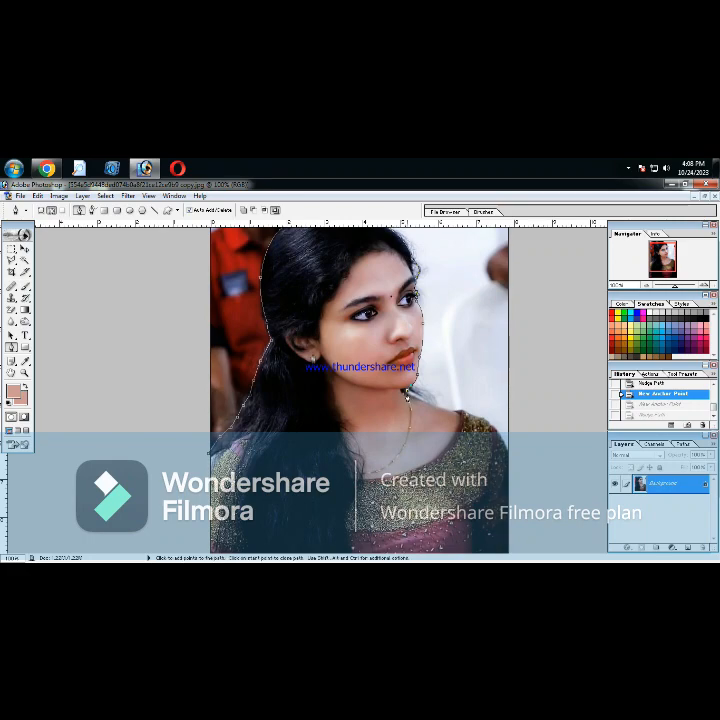
# - Trace the path from the neck along the shoulder and sleeve, nudging the last anchor just beyond the photo's edge
pyautogui.click(425, 404)
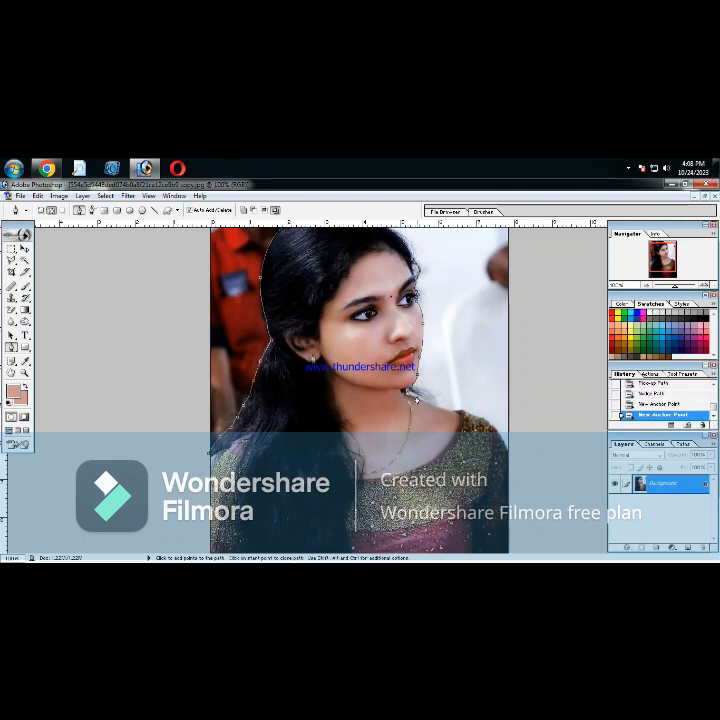
pyautogui.click(428, 404)
pyautogui.click(438, 410)
pyautogui.click(449, 412)
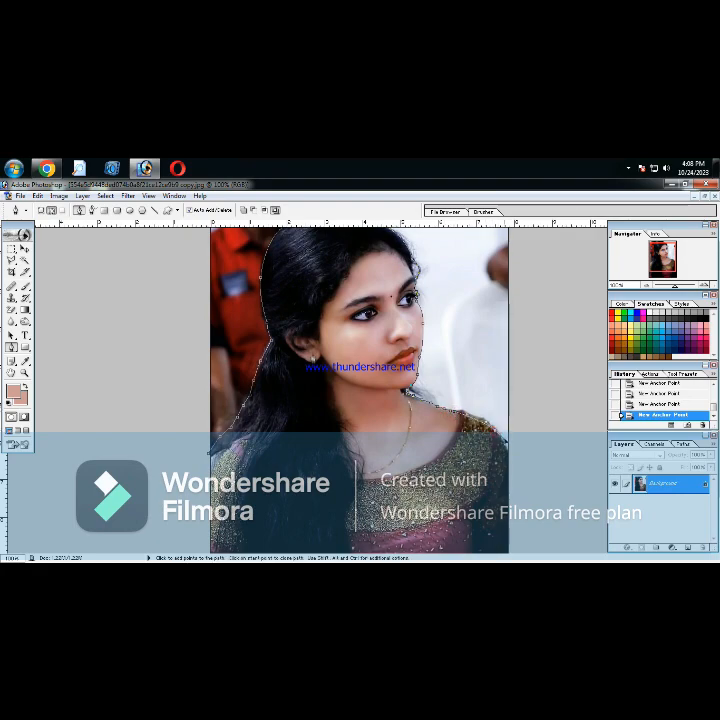
pyautogui.moveTo(519, 458); pyautogui.dragTo(522, 454)
pyautogui.keyDown('alt'); pyautogui.click(495, 434); pyautogui.keyUp('alt')
pyautogui.click(509, 458)
pyautogui.press('Right')
pyautogui.press('Right')
pyautogui.press('Right')
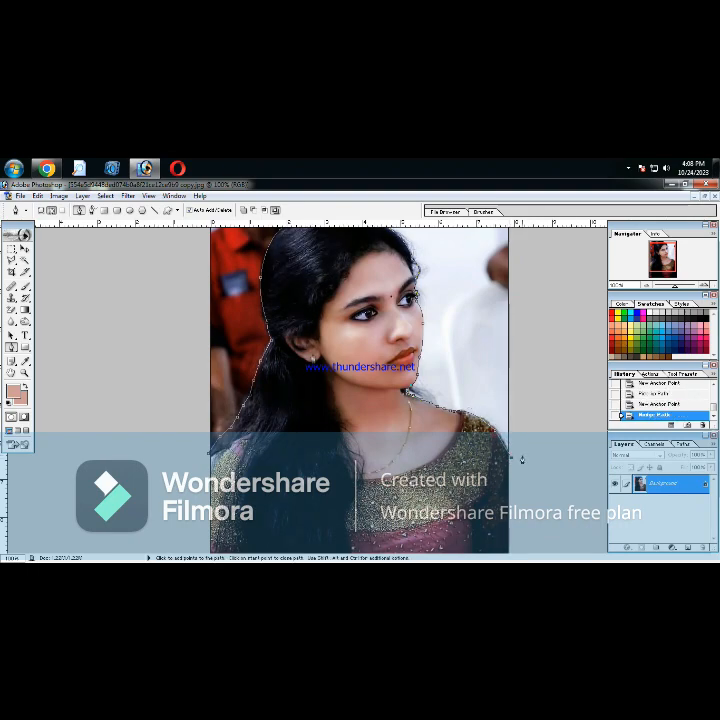
# - Run the path outside the photo around the top corners and close it at its starting anchor beside the hair
pyautogui.keyDown('alt'); pyautogui.click(534, 423); pyautogui.keyUp('alt')
pyautogui.keyDown('alt'); pyautogui.click(534, 423); pyautogui.keyUp('alt')
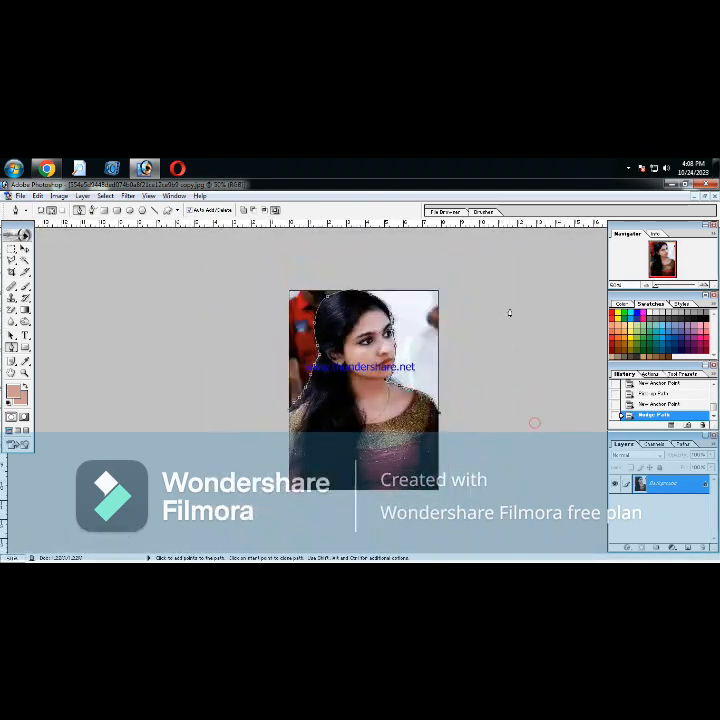
pyautogui.click(509, 308)
pyautogui.click(437, 268)
pyautogui.click(306, 266)
pyautogui.click(271, 304)
pyautogui.click(256, 402)
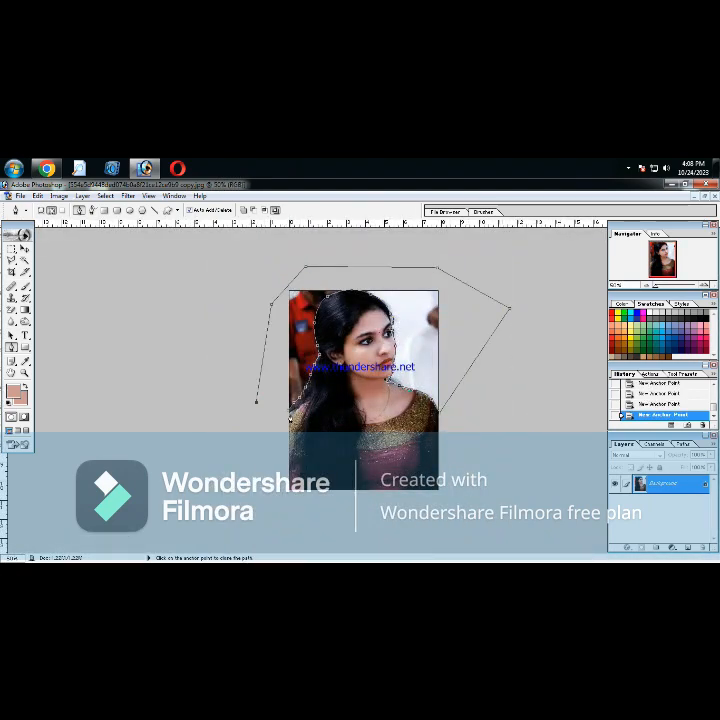
pyautogui.click(288, 414)
# - Convert the path to a selection, clear the background around the woman to the pink background color, and deselect
pyautogui.rightClick(316, 378)
pyautogui.click(337, 416)
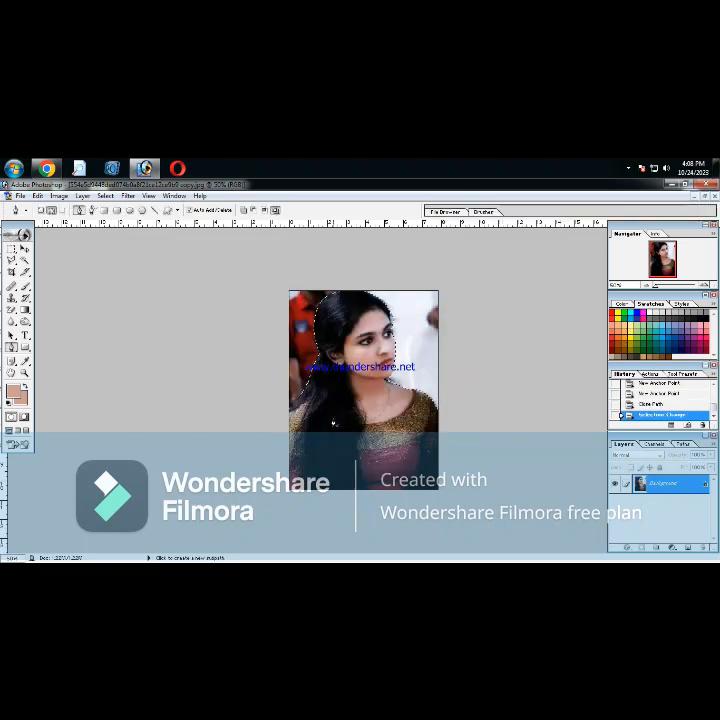
pyautogui.hotkey('alt', 'BackSpace')
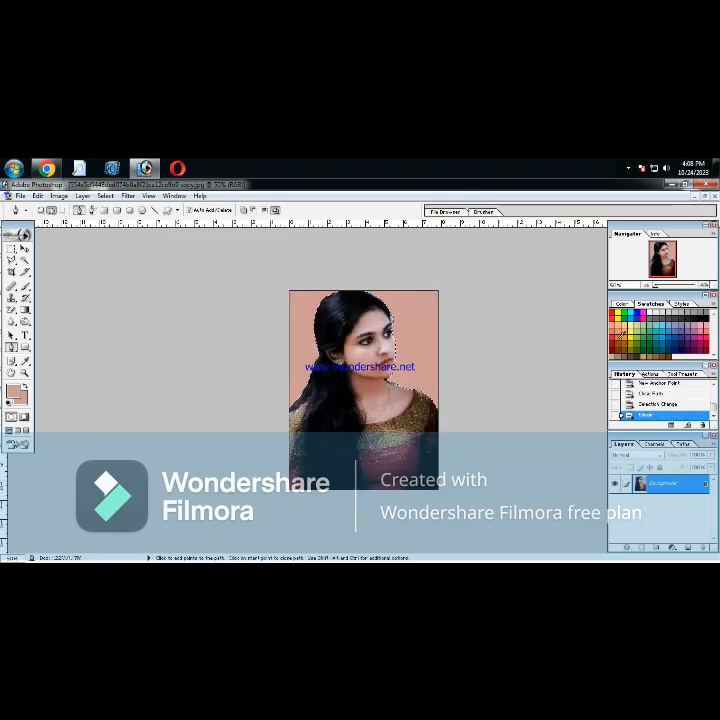
pyautogui.hotkey('ctrl', 'd')
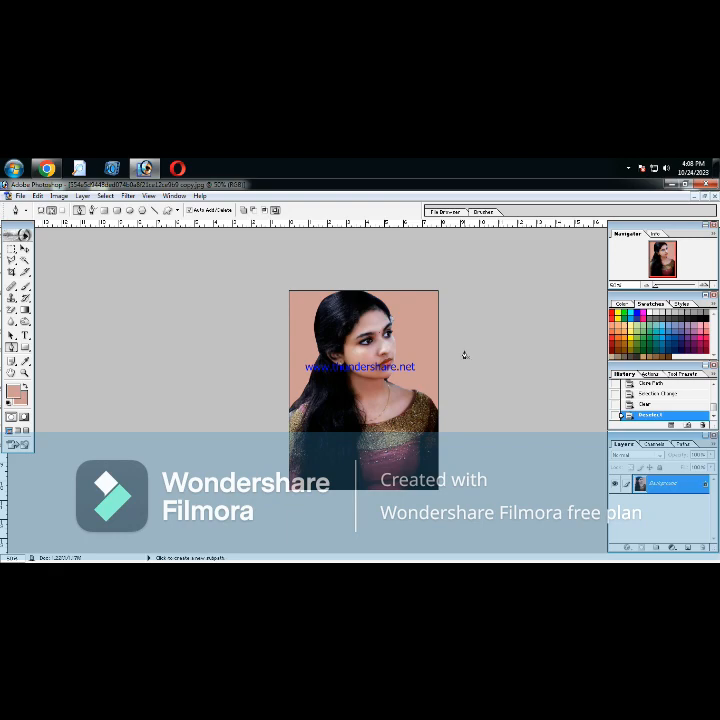
# - Draw a small closed path around the leftover light patch beside the far temple
pyautogui.hotkey('ctrl', '+')
pyautogui.hotkey('ctrl', '+')
pyautogui.hotkey('ctrl', '+')
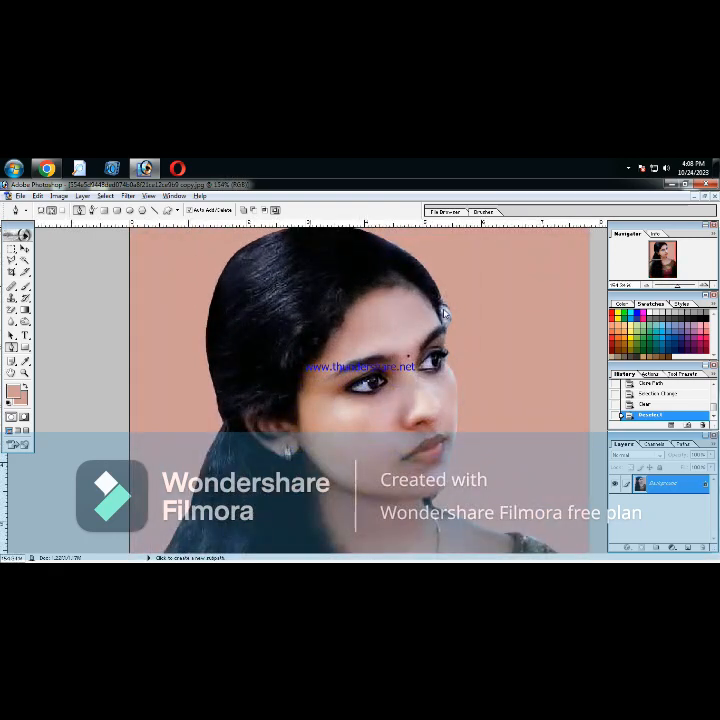
pyautogui.click(443, 302)
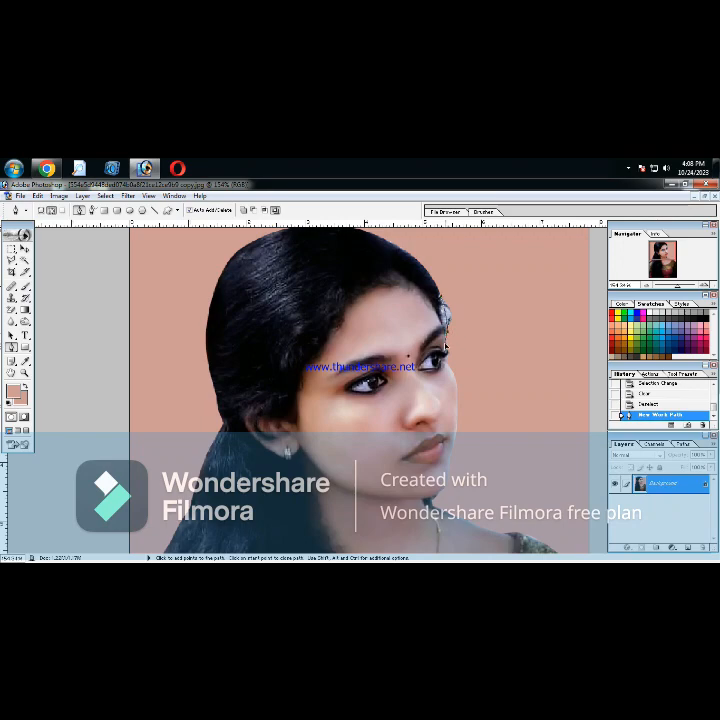
pyautogui.click(447, 331)
pyautogui.click(448, 331)
pyautogui.click(489, 326)
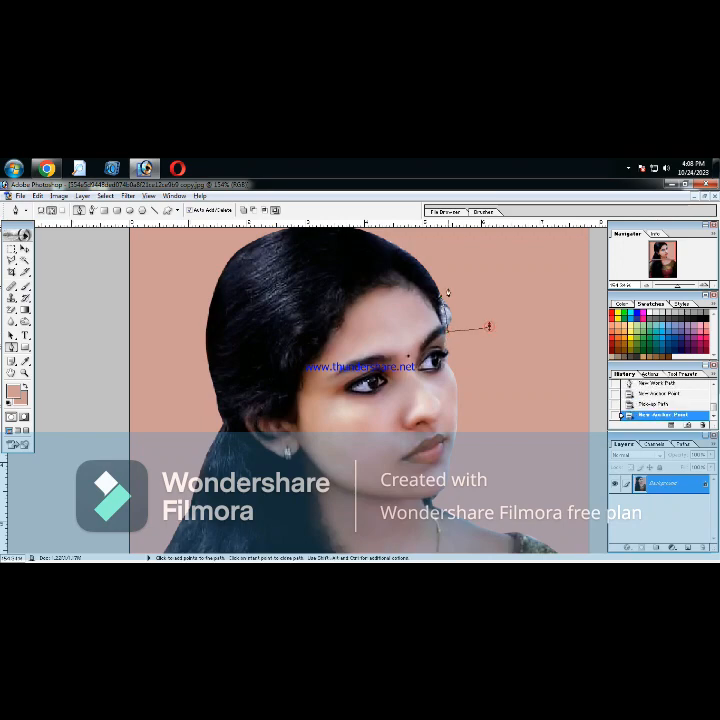
pyautogui.click(444, 301)
# - Turn the small temple path into a selection, clear it to the background color, and deselect
pyautogui.rightClick(459, 304)
pyautogui.click(485, 355)
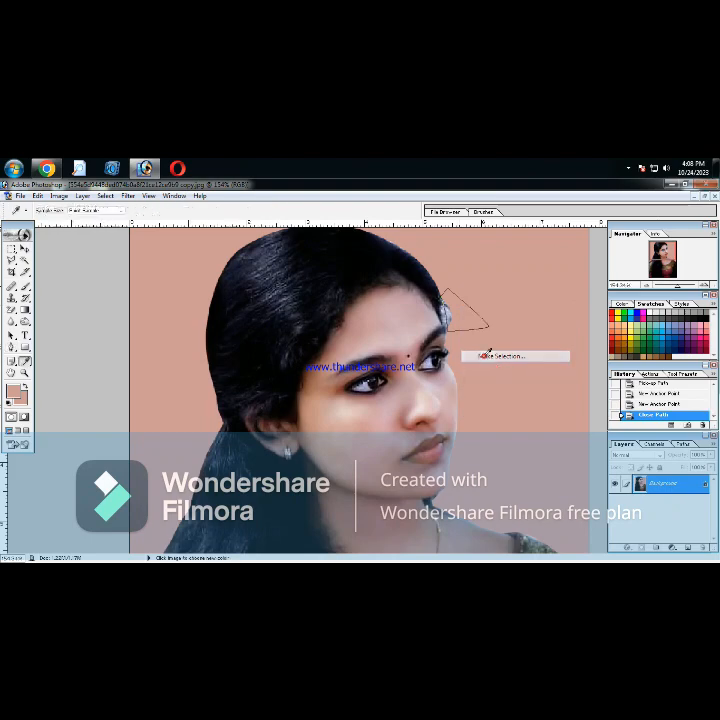
pyautogui.press('Return')
pyautogui.press('Delete')
pyautogui.hotkey('ctrl', 'd')
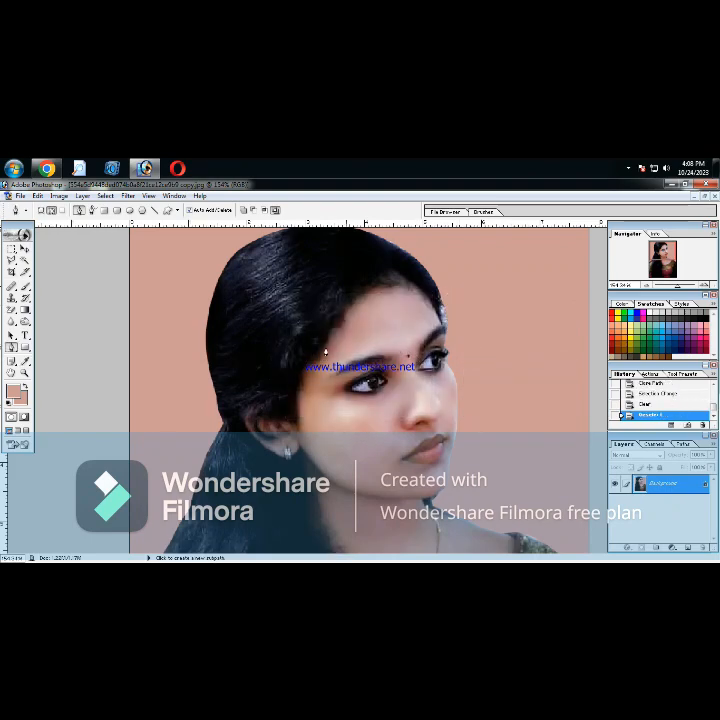
# - Darken the light hair edge at the far temple with the Burn tool
pyautogui.click(25, 322)
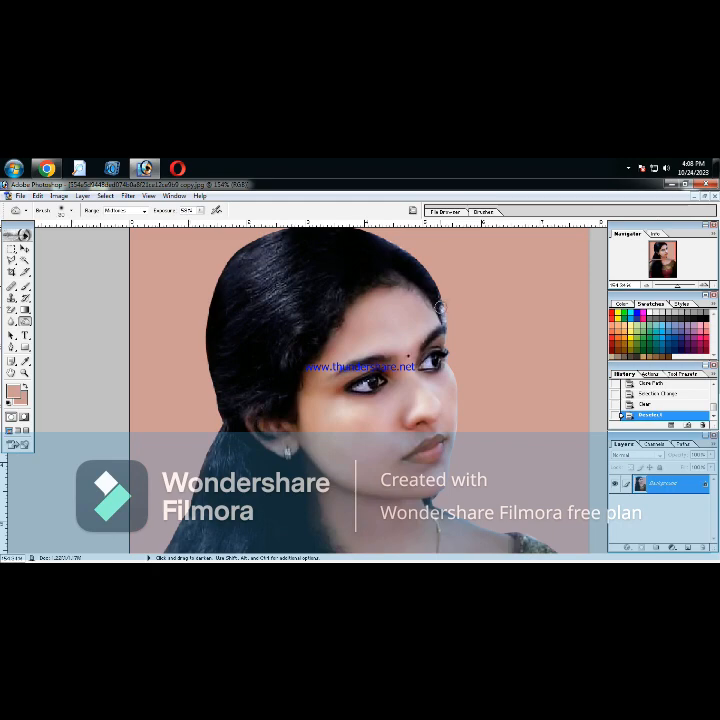
pyautogui.click(440, 308)
pyautogui.click(441, 312)
pyautogui.click(442, 316)
pyautogui.click(443, 321)
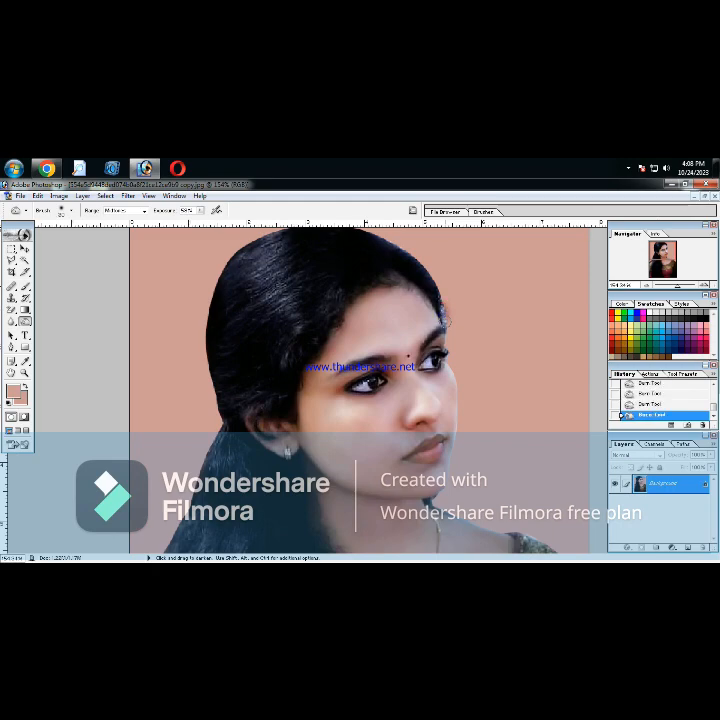
pyautogui.click(445, 314)
# - Trace a closed path around the dark smudge just outside the far temple
pyautogui.click(10, 345)
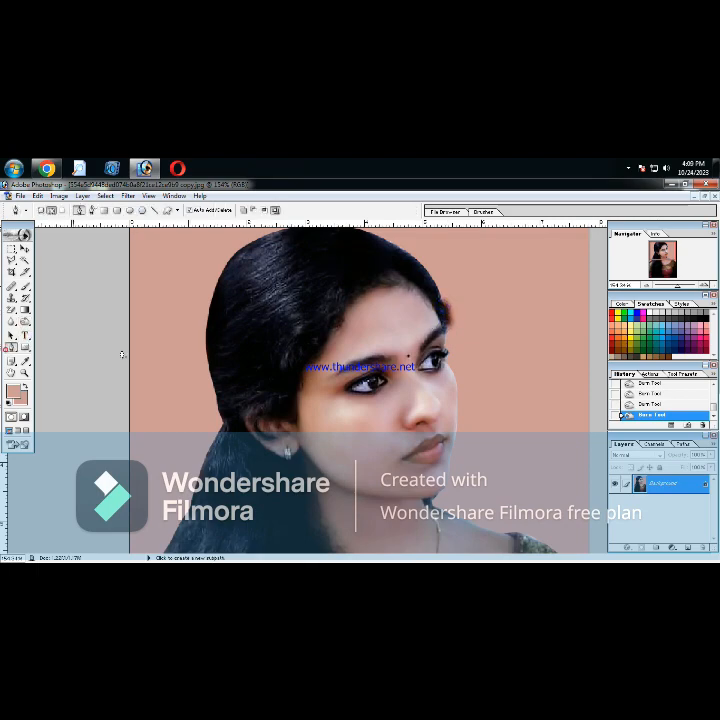
pyautogui.click(447, 336)
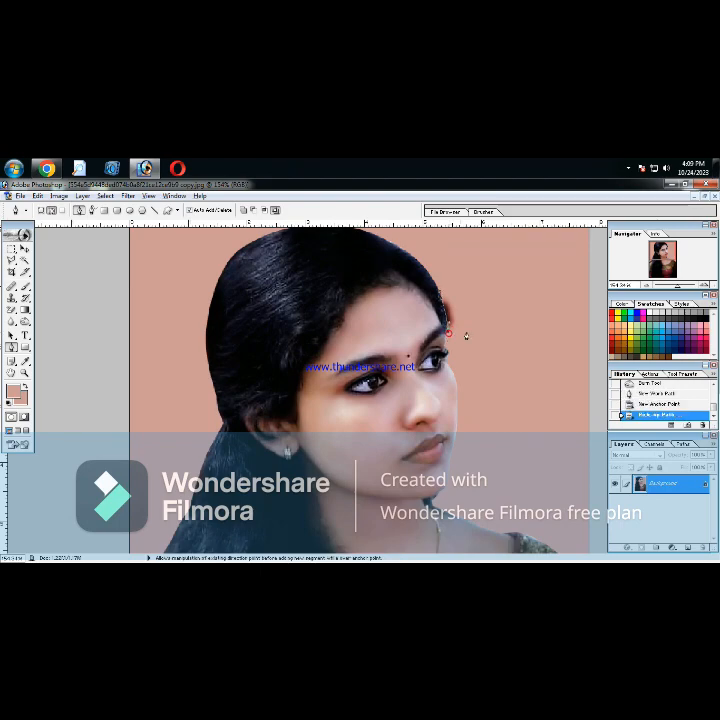
pyautogui.click(466, 327)
pyautogui.click(457, 293)
pyautogui.click(440, 293)
# - Make a selection from the smudge path, clear it to the background color, and deselect
pyautogui.rightClick(464, 306)
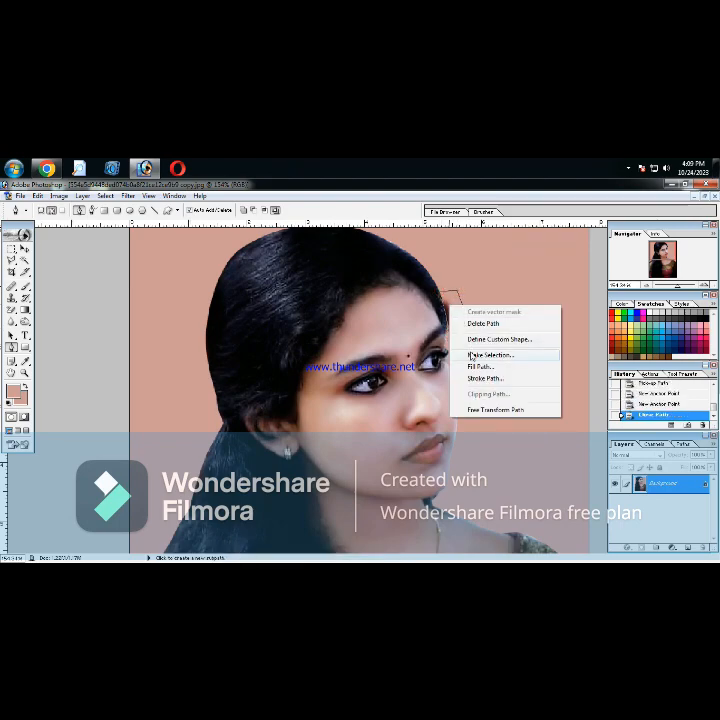
pyautogui.click(470, 354)
pyautogui.press('Return')
pyautogui.press('Delete')
pyautogui.hotkey('ctrl', 'd')
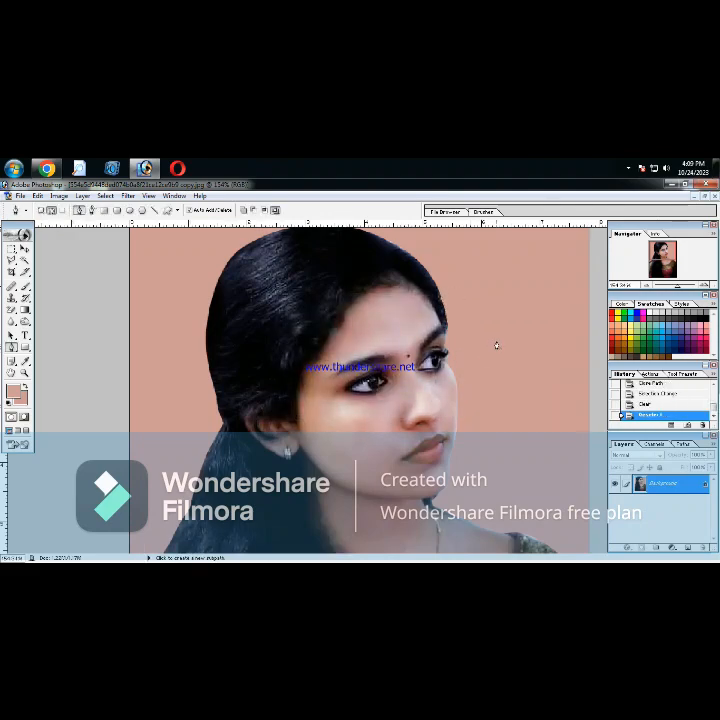
# - Burn the hair darker over the crown, the side of the head and the long strands beside the neck
pyautogui.hotkey('ctrl', '-')
pyautogui.hotkey('ctrl', '-')
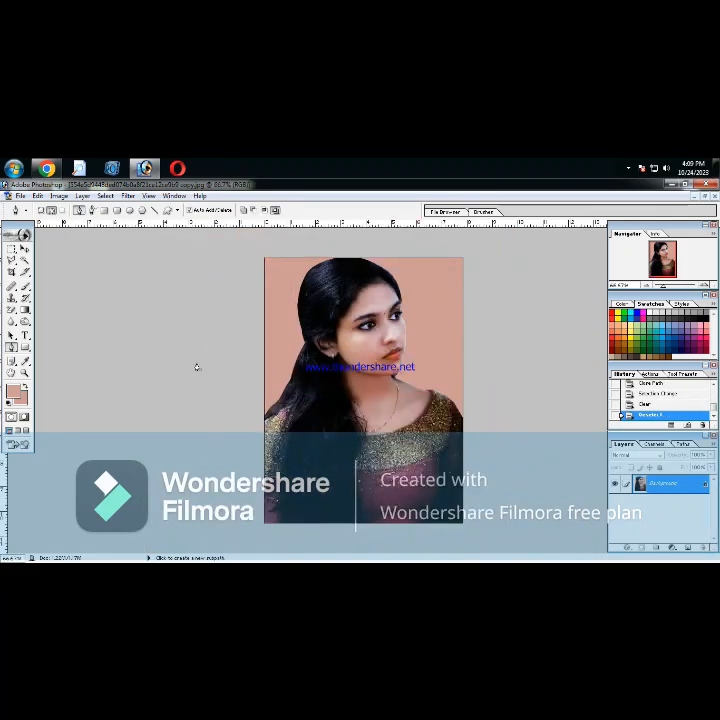
pyautogui.click(25, 321)
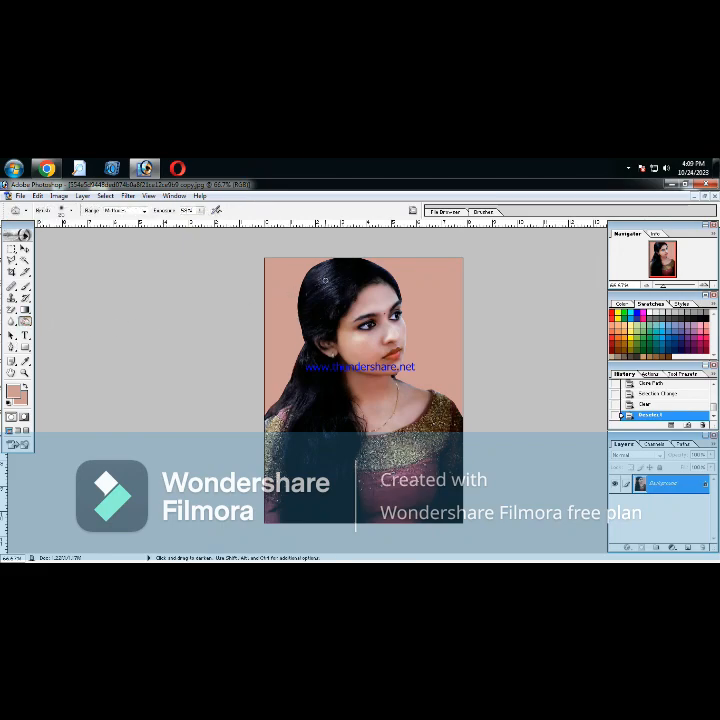
pyautogui.moveTo(329, 278)
pyautogui.mouseDown()
pyautogui.moveTo(321, 276)
pyautogui.moveTo(320, 284)
pyautogui.moveTo(331, 289)
pyautogui.mouseUp()
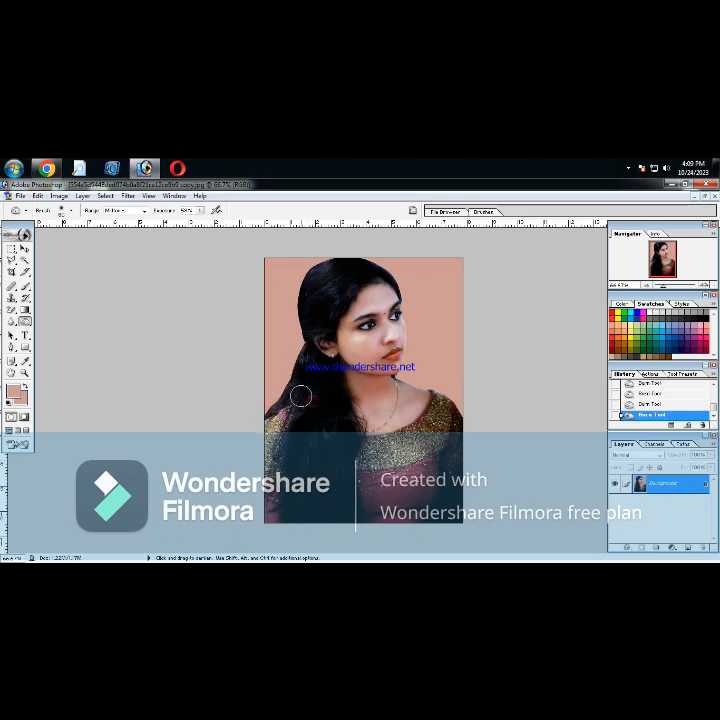
pyautogui.moveTo(293, 388); pyautogui.dragTo(307, 354)
pyautogui.click(307, 355)
pyautogui.click(317, 329)
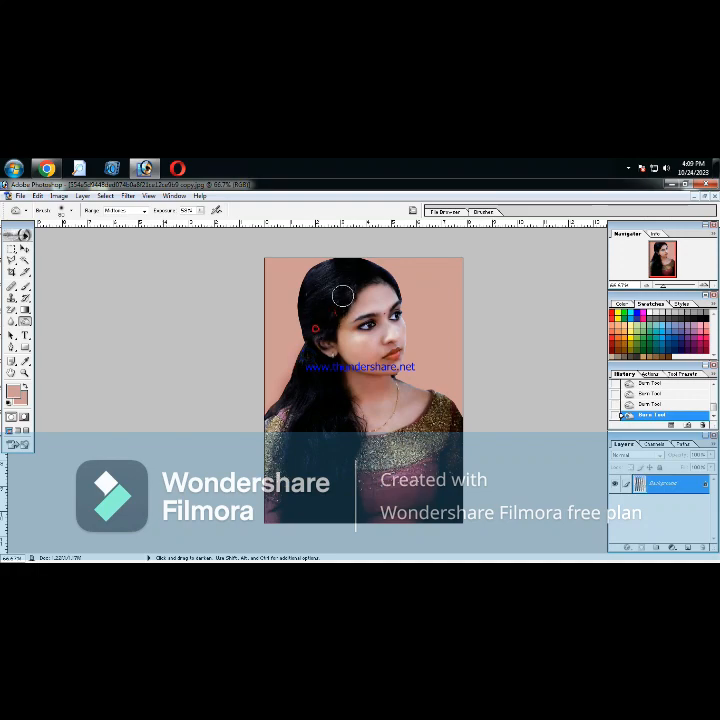
pyautogui.click(344, 292)
pyautogui.click(373, 274)
pyautogui.click(337, 273)
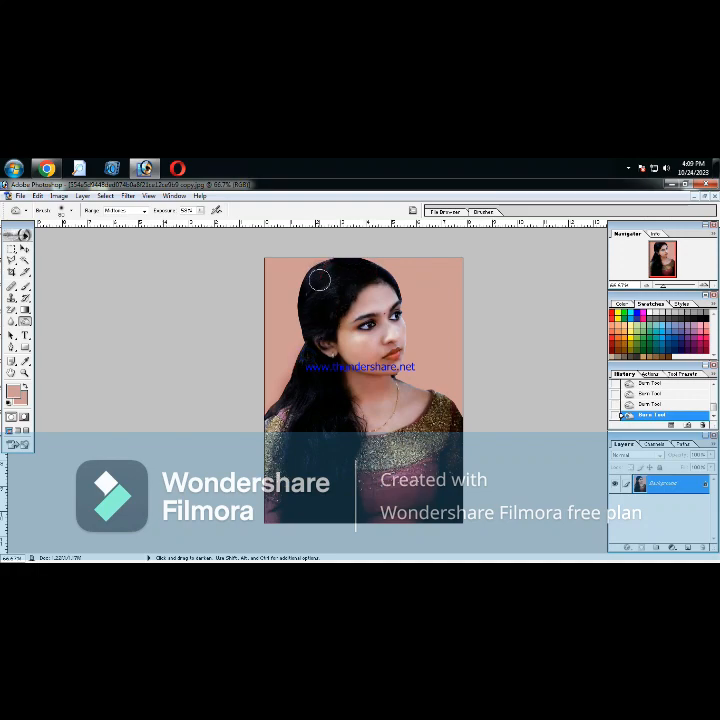
pyautogui.click(331, 291)
# - Open the moonlit flower-swing image from the Desktop and place its window beside the portrait
pyautogui.click(25, 260)
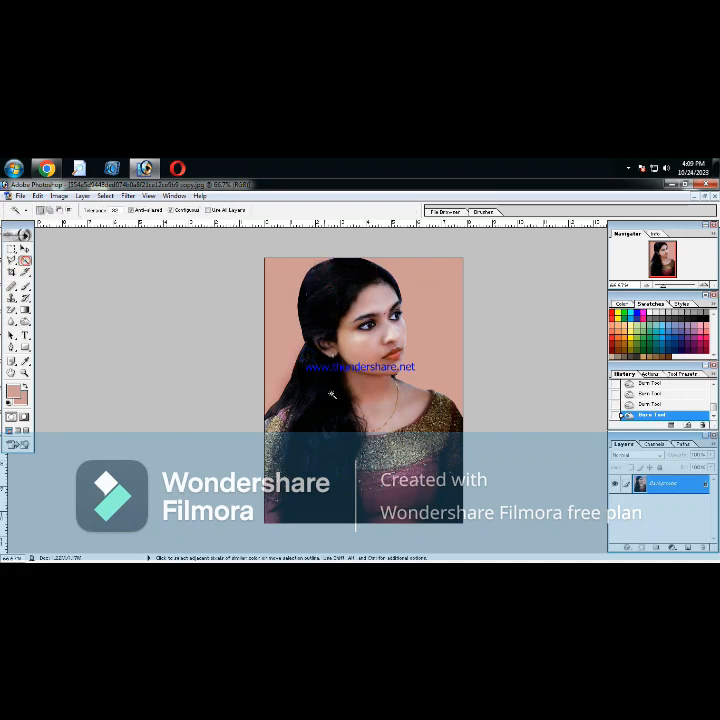
pyautogui.keyDown('alt'); pyautogui.click(489, 415); pyautogui.keyUp('alt')
pyautogui.keyDown('alt'); pyautogui.click(489, 415); pyautogui.keyUp('alt')
pyautogui.scroll(11, 499, 370)
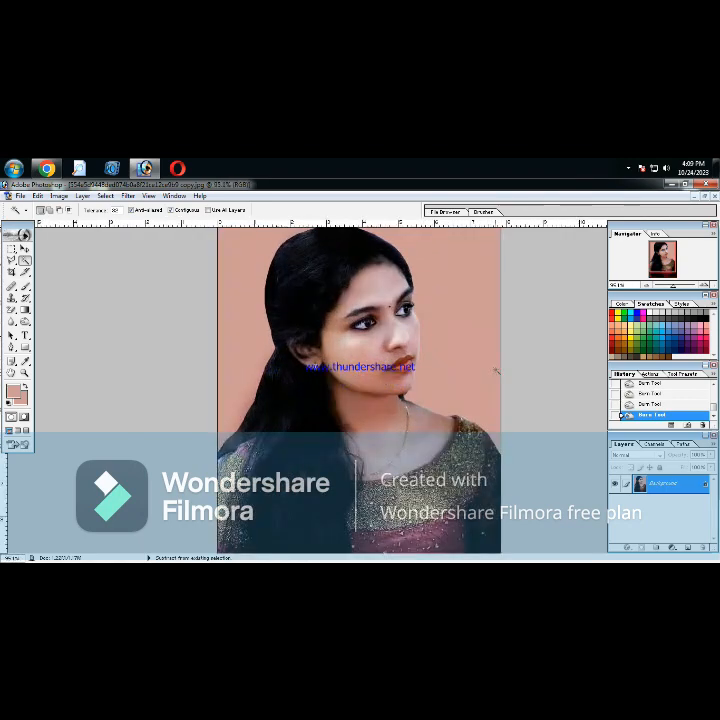
pyautogui.click(706, 199)
pyautogui.doubleClick(474, 334)
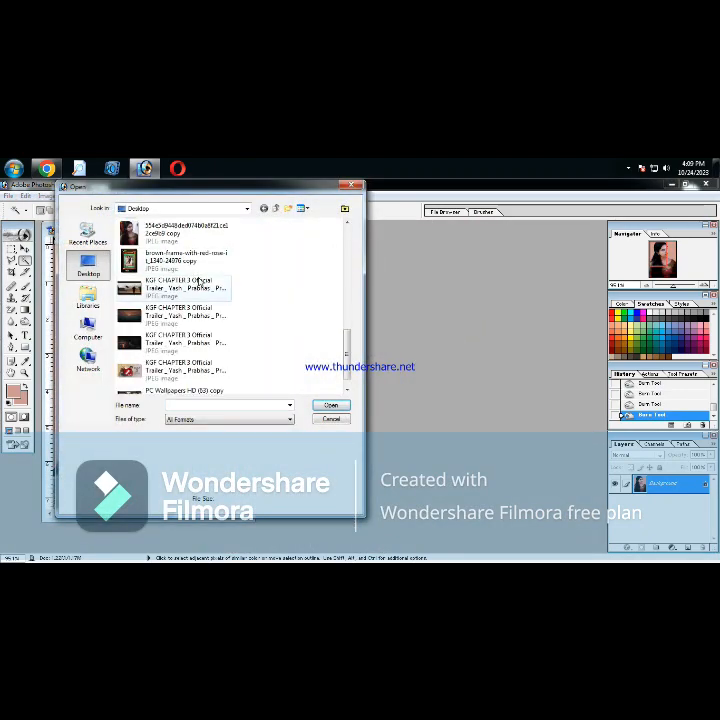
pyautogui.scroll(-1, 200, 283)
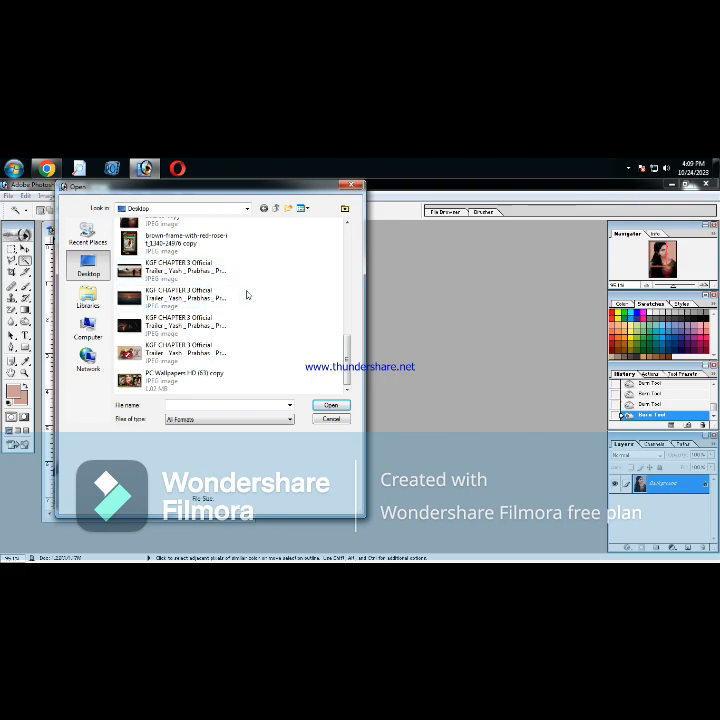
pyautogui.scroll(2, 247, 294)
pyautogui.doubleClick(177, 281)
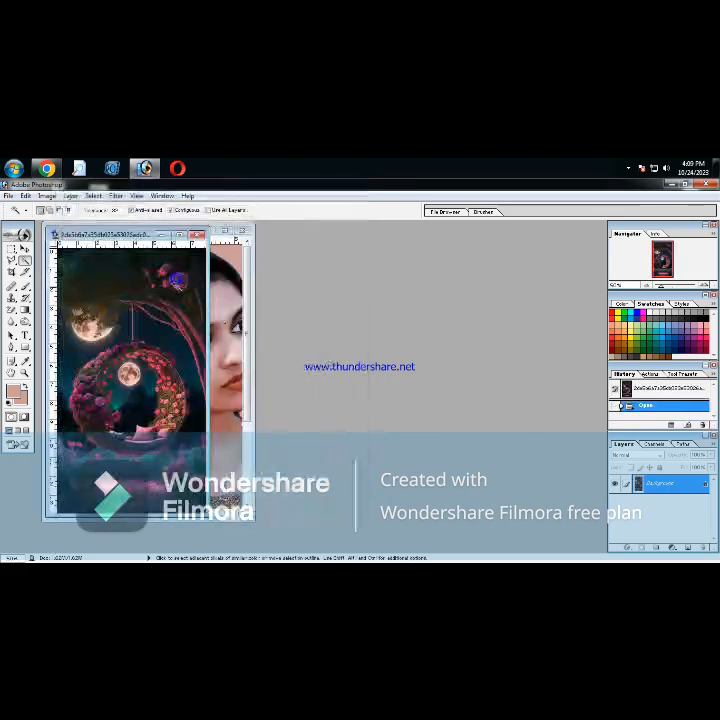
pyautogui.moveTo(129, 238); pyautogui.dragTo(358, 241)
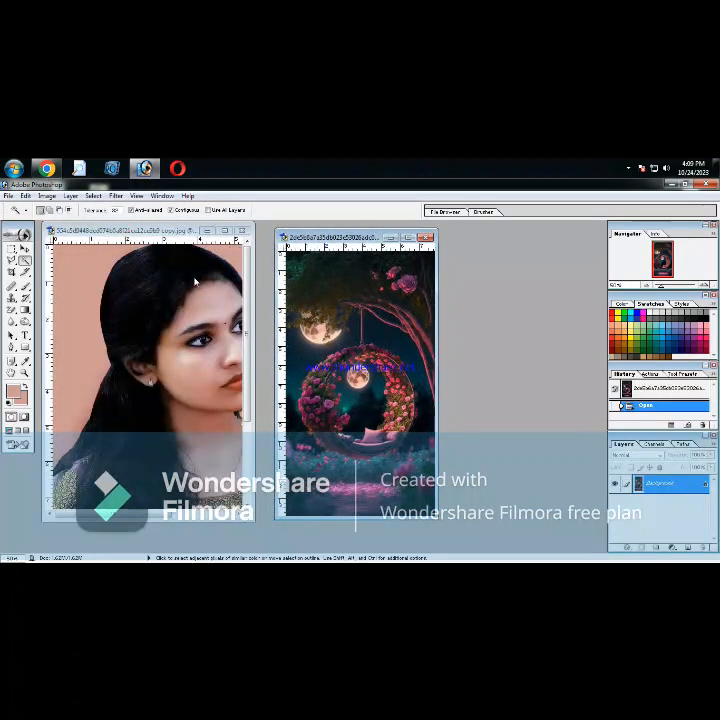
# - Select the pink background on both sides of the woman with the Magic Wand
pyautogui.click(25, 249)
pyautogui.click(224, 231)
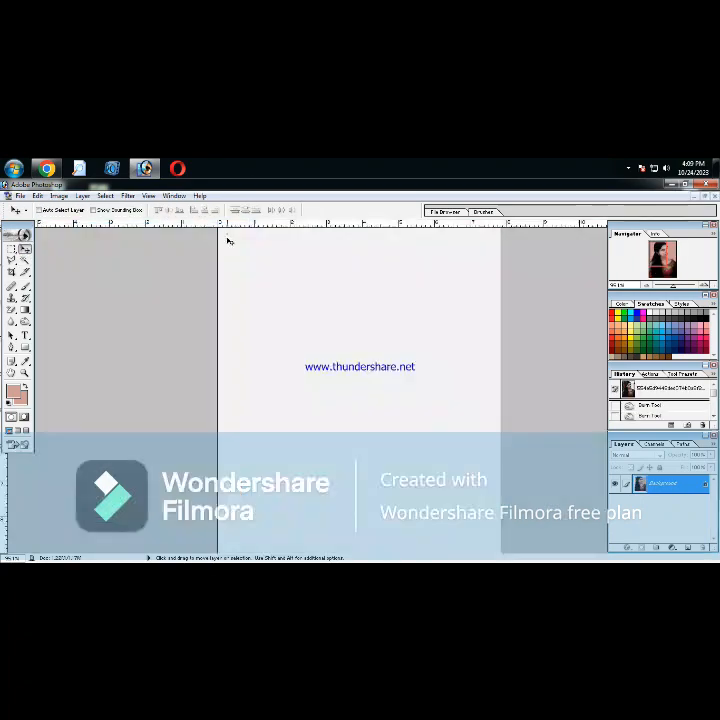
pyautogui.click(25, 260)
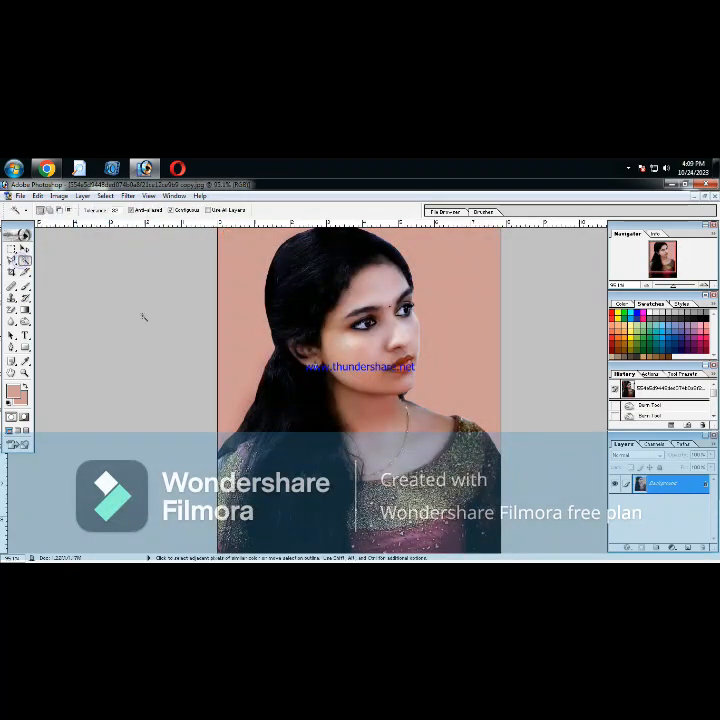
pyautogui.click(265, 346)
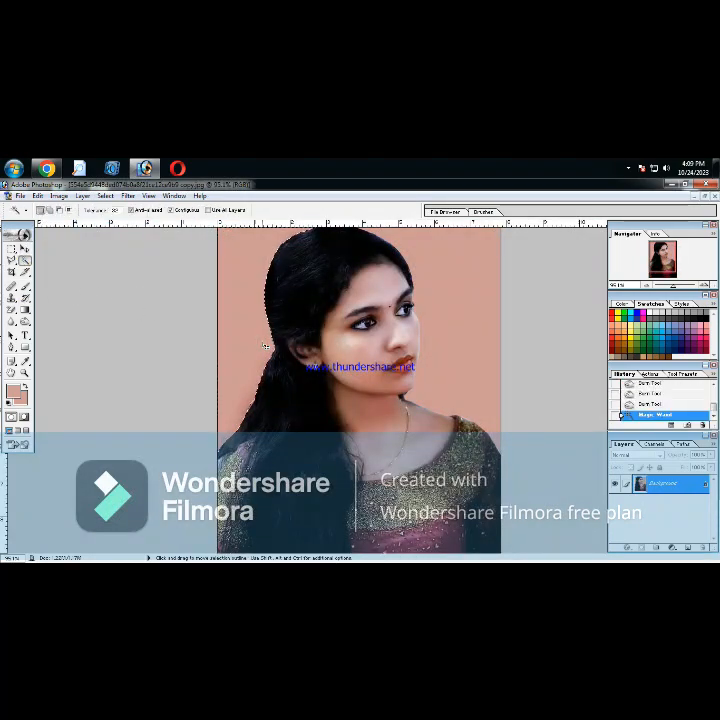
pyautogui.keyDown('shift'); pyautogui.click(449, 358); pyautogui.keyUp('shift')
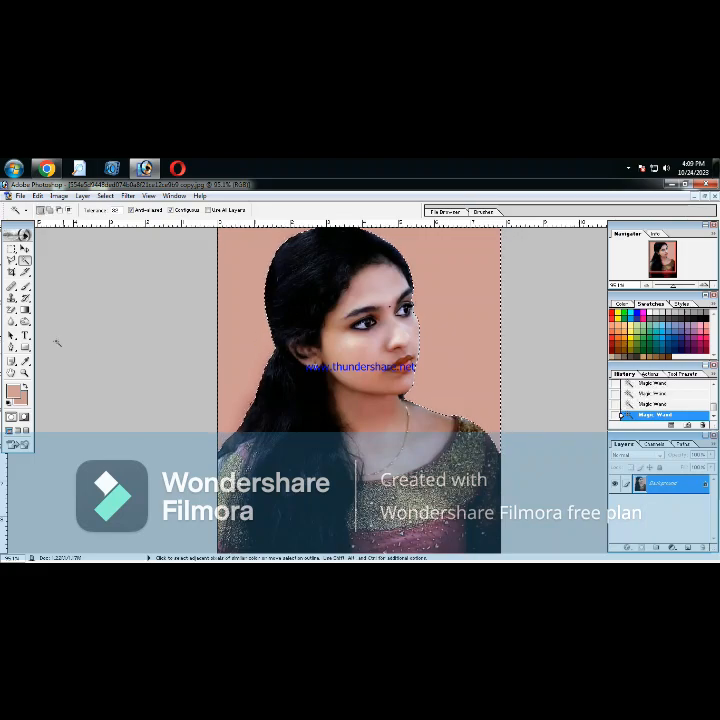
# - Erase the pink background on both sides of the woman to transparency with the Magic Eraser, and deselect
pyautogui.click(11, 309)
pyautogui.moveTo(14, 312)
pyautogui.mouseDown()
pyautogui.moveTo(49, 331)
pyautogui.moveTo(54, 315)
pyautogui.moveTo(57, 333)
pyautogui.mouseUp()
pyautogui.click(49, 331)
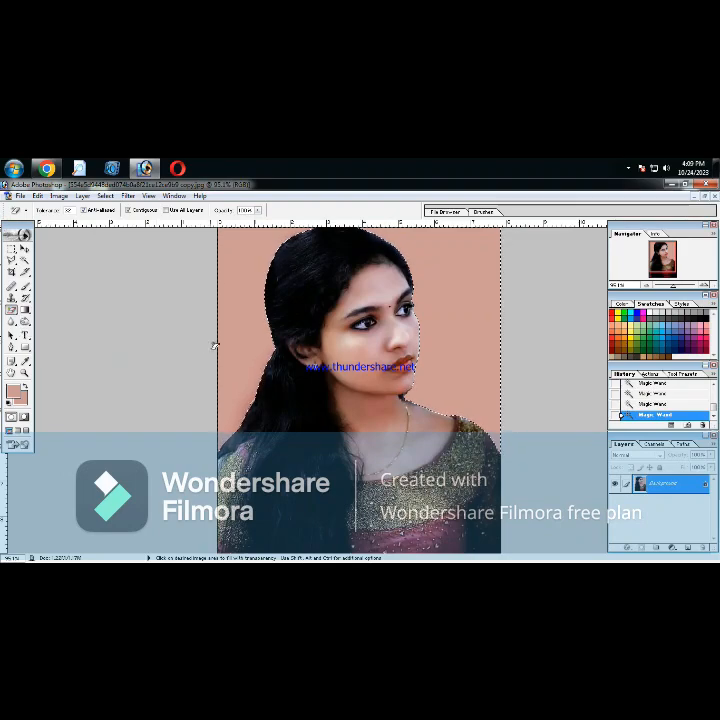
pyautogui.click(225, 342)
pyautogui.click(445, 333)
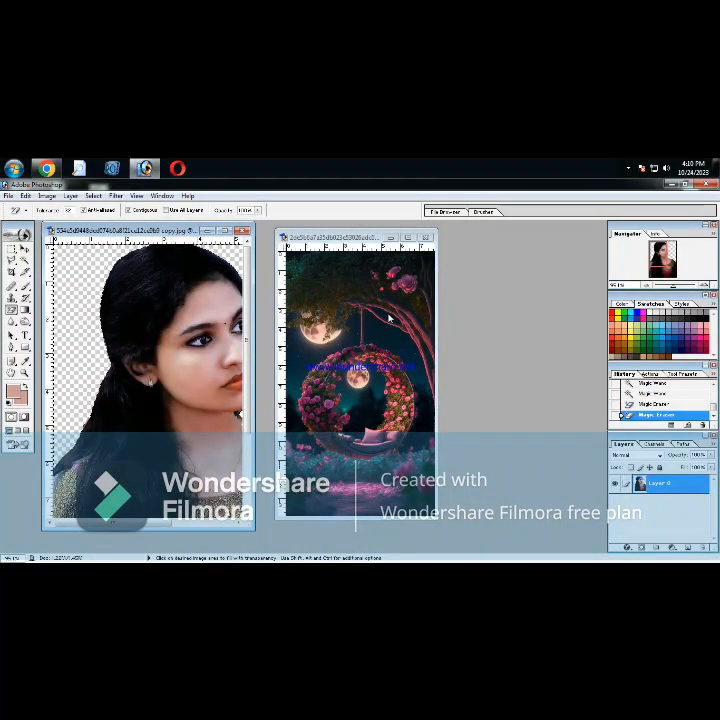
pyautogui.hotkey('ctrl', 'd')
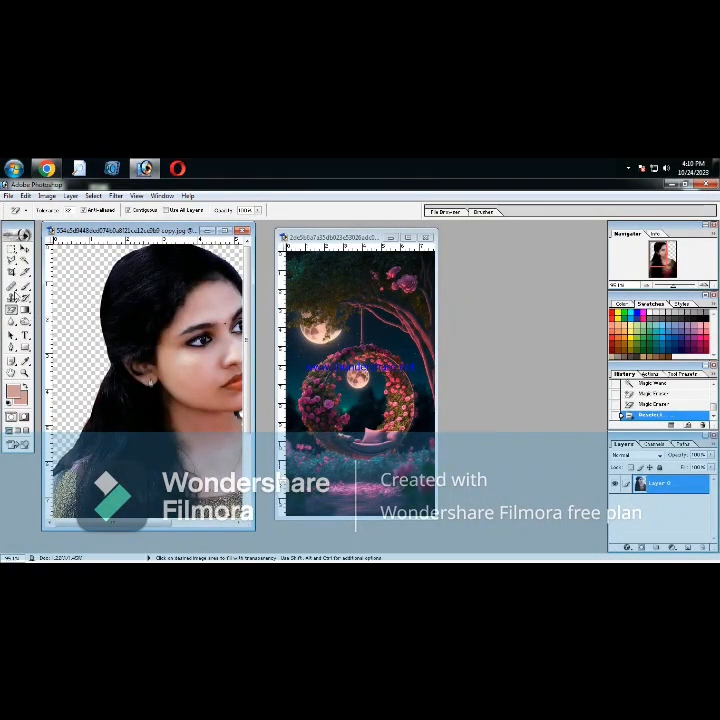
# - Move the woman's cutout layer into the moonlit flower-swing image and shift it toward the middle of the background
pyautogui.click(24, 249)
pyautogui.rightClick(183, 327)
pyautogui.click(208, 334)
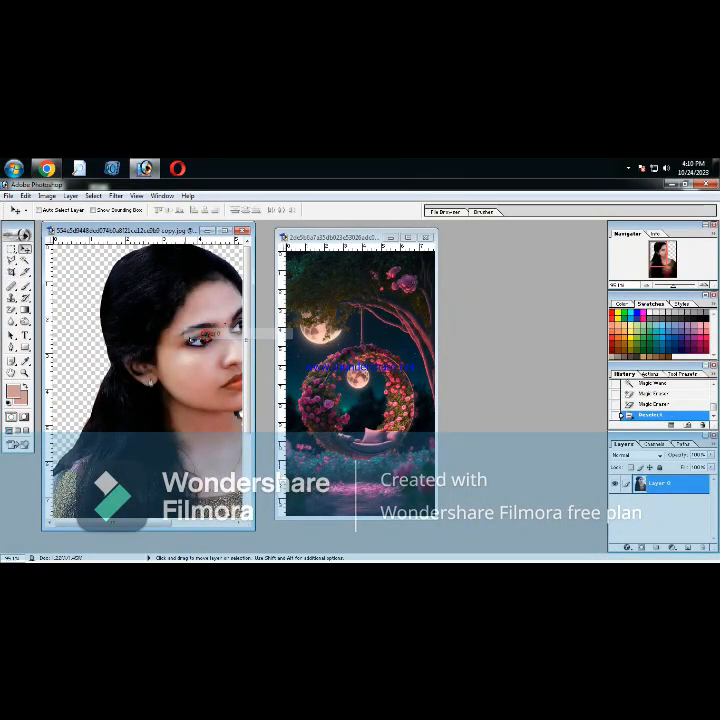
pyautogui.moveTo(205, 340); pyautogui.dragTo(360, 365)
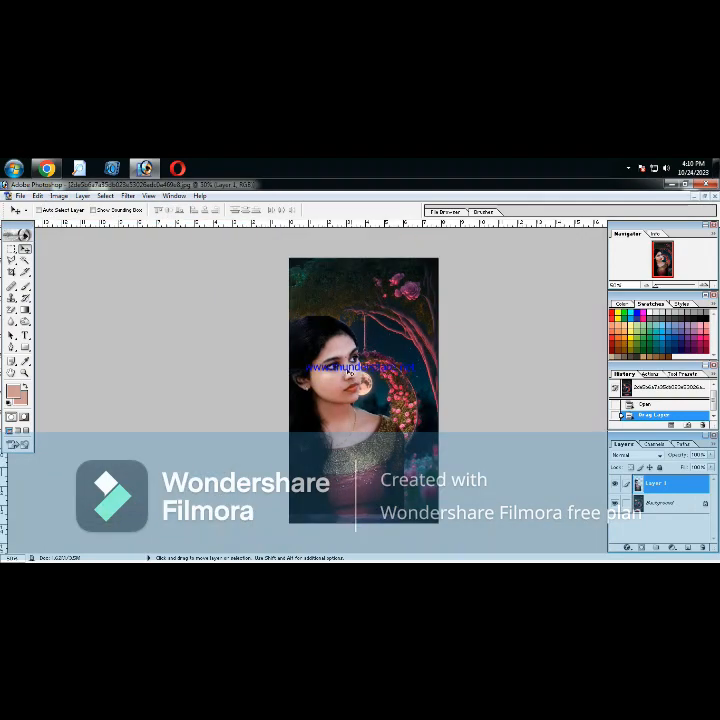
pyautogui.moveTo(349, 372); pyautogui.dragTo(385, 374)
# - Scale the woman down and place her in front of the flower ring in the lower middle of the background
pyautogui.hotkey('ctrl', 't')
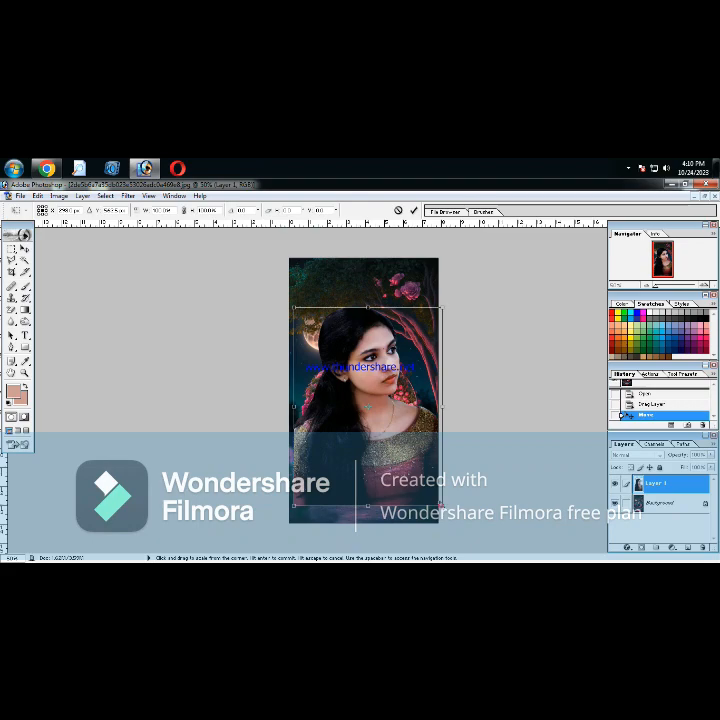
pyautogui.moveTo(441, 506); pyautogui.dragTo(385, 427)
pyautogui.press('Return')
pyautogui.moveTo(346, 389); pyautogui.dragTo(373, 446)
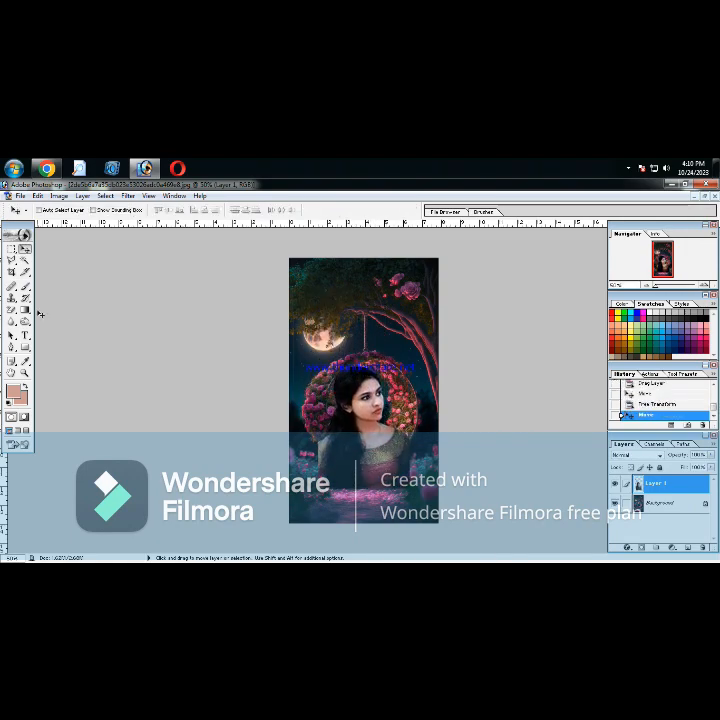
# - Enlarge the woman to about 166% so she spans the background's width, and flip her horizontally
pyautogui.hotkey('ctrl', 't')
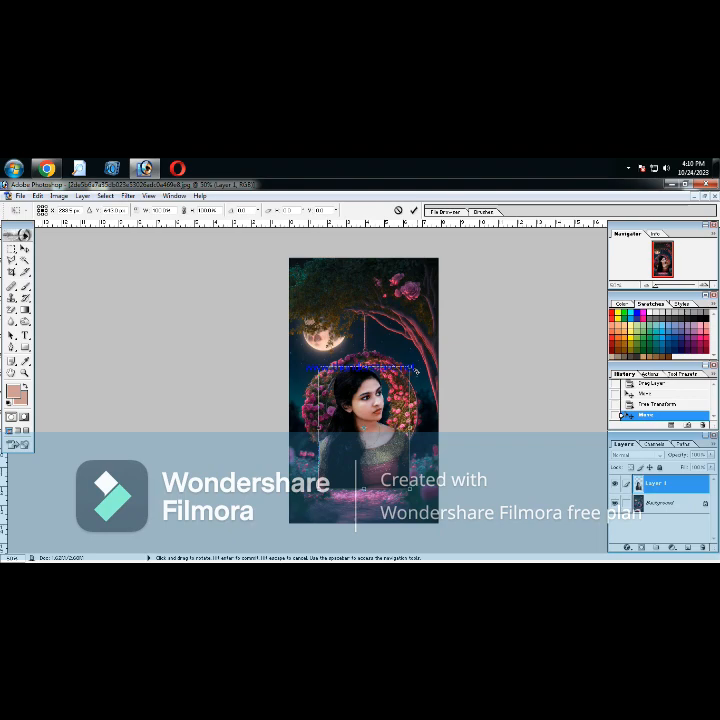
pyautogui.moveTo(410, 368); pyautogui.dragTo(389, 405)
pyautogui.moveTo(426, 360); pyautogui.dragTo(451, 323)
pyautogui.moveTo(399, 379); pyautogui.dragTo(382, 385)
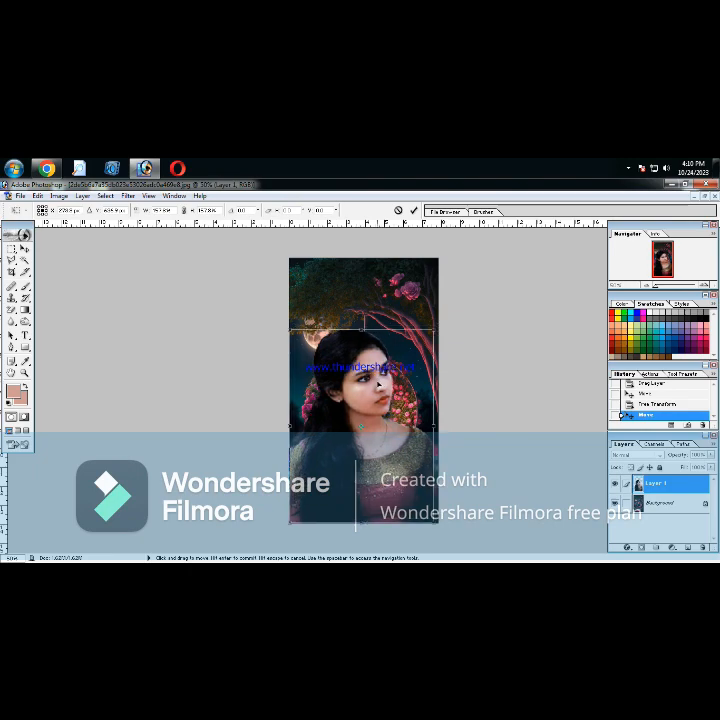
pyautogui.moveTo(431, 330); pyautogui.dragTo(441, 319)
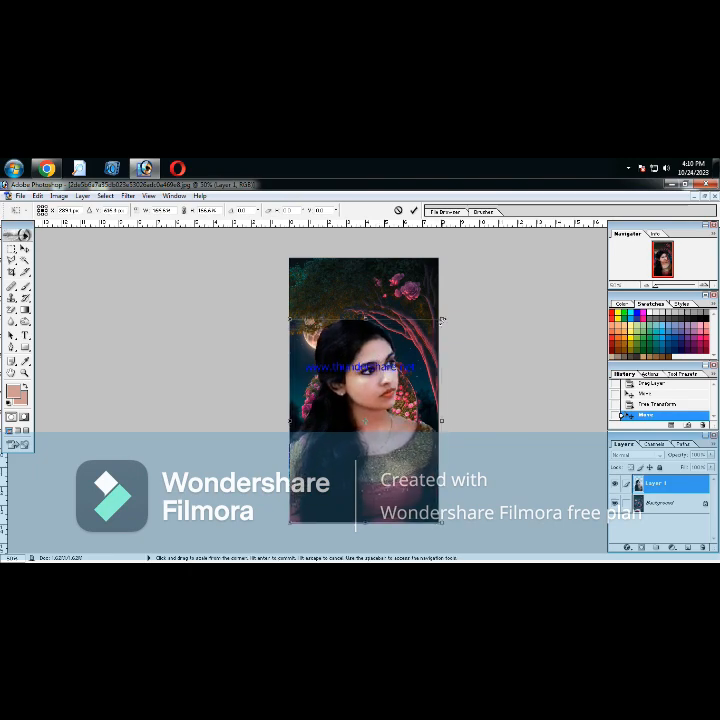
pyautogui.rightClick(367, 349)
pyautogui.click(400, 470)
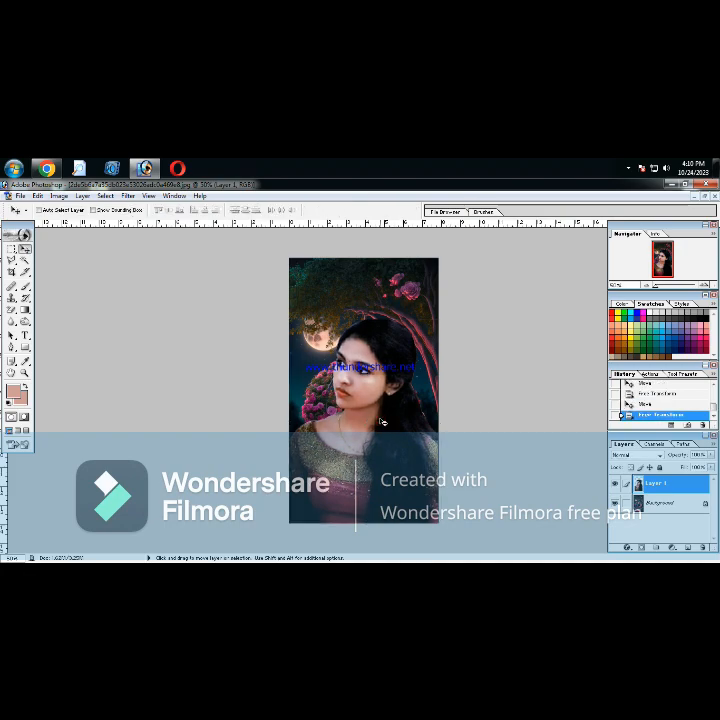
# - Nudge the flipped woman slightly down and to the left on the background
pyautogui.press('Down')
pyautogui.press('Down')
pyautogui.press('Down')
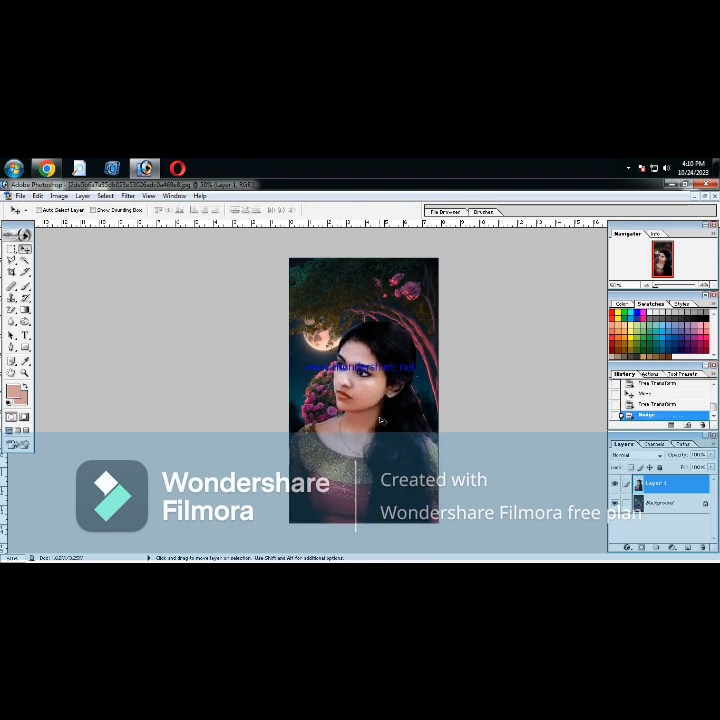
pyautogui.press('Left')
pyautogui.press('Left')
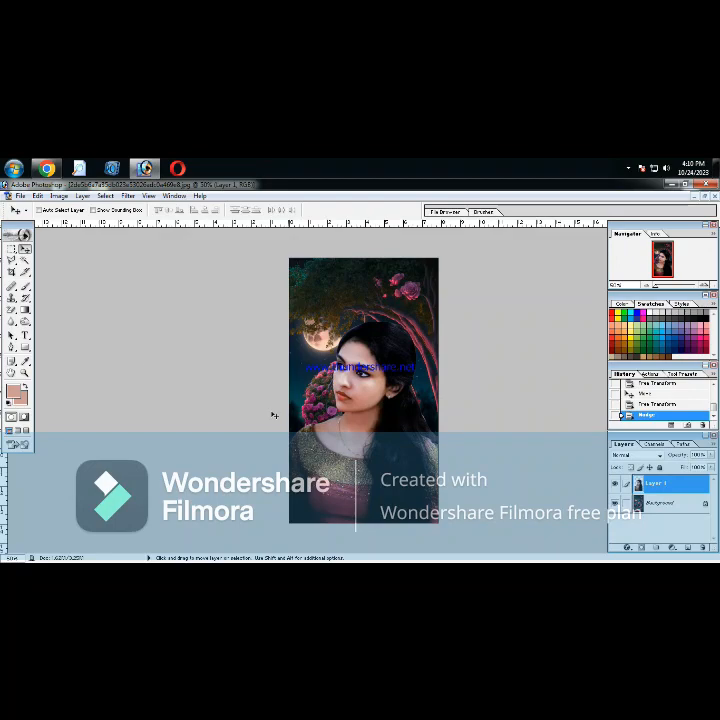
# - Save the composite to the Desktop as a JPEG named 111, and close its document without saving changes
pyautogui.click(20, 196)
pyautogui.click(45, 267)
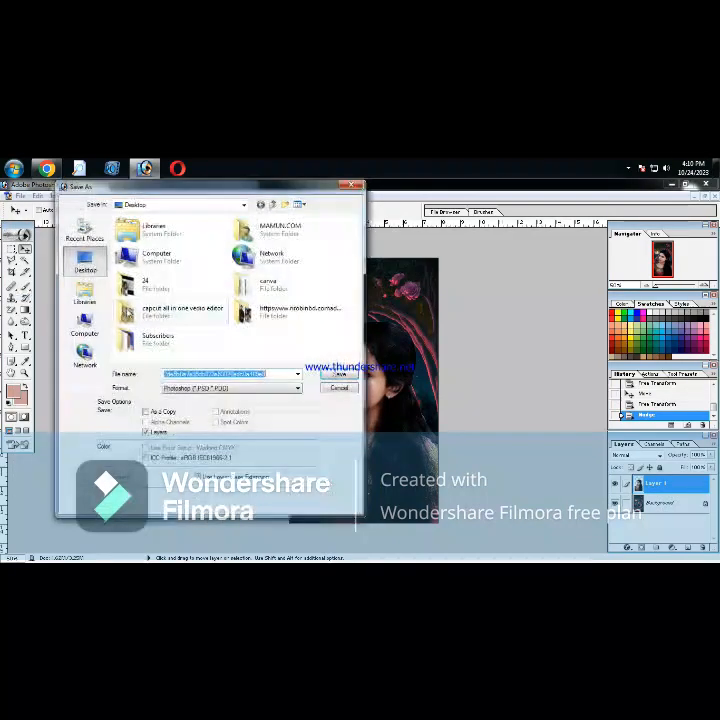
pyautogui.click(194, 392)
pyautogui.click(241, 426)
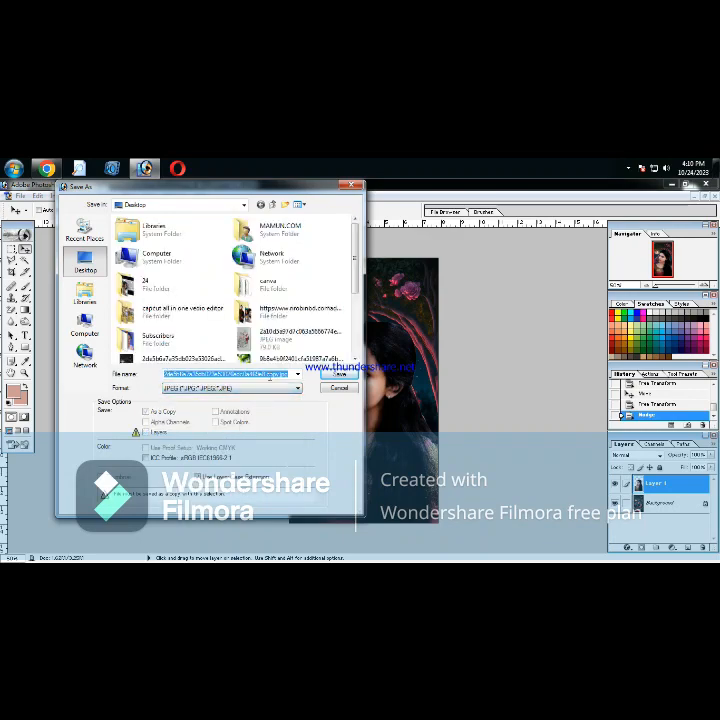
pyautogui.write('111')
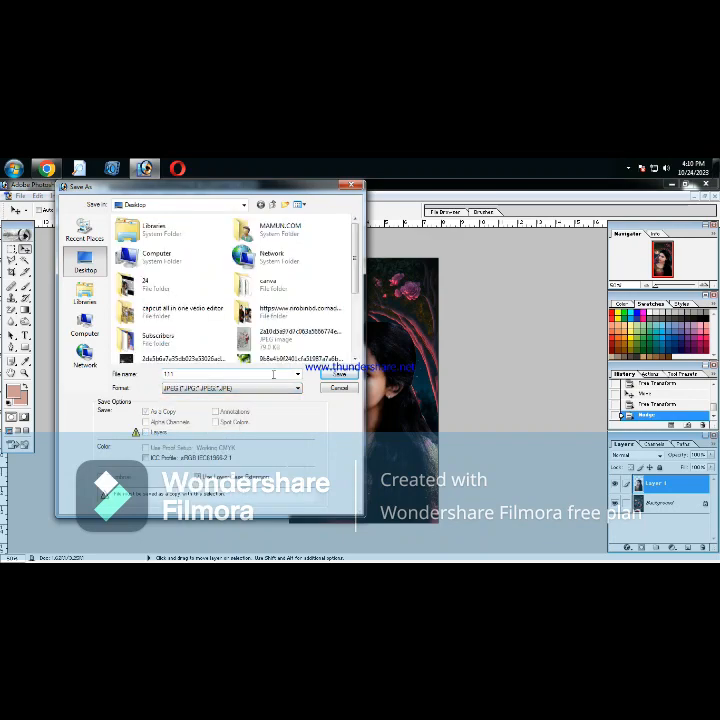
pyautogui.click(339, 374)
pyautogui.click(435, 282)
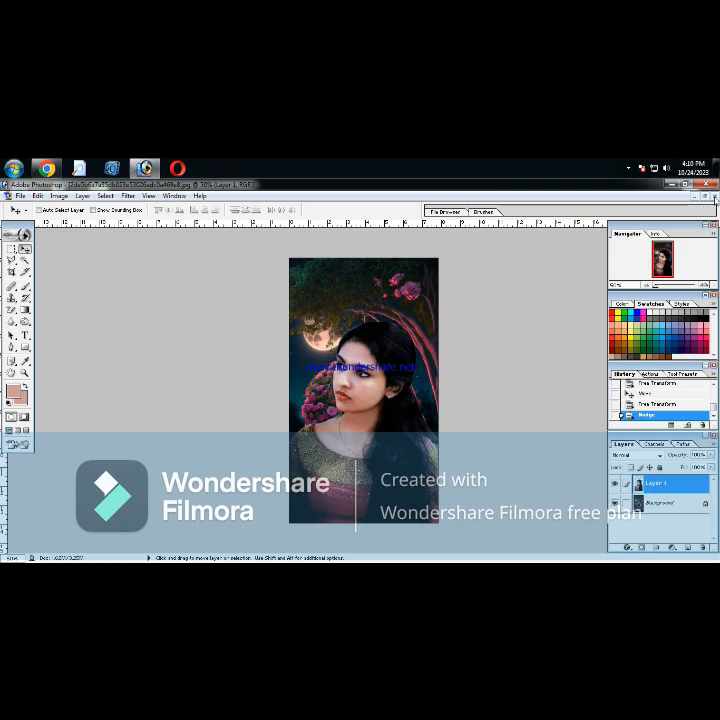
pyautogui.click(713, 197)
pyautogui.click(362, 337)
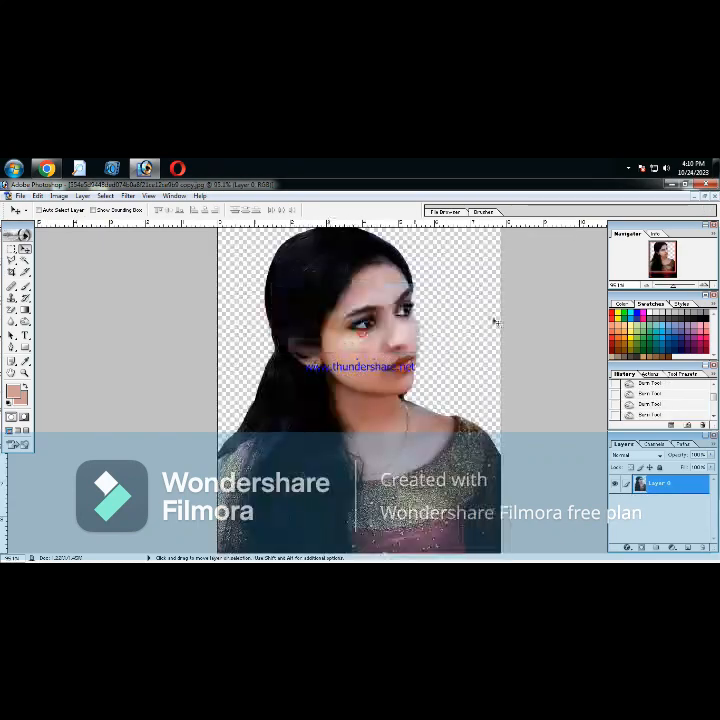
# - Save the cutout portrait as a JPEG over its existing copy on the Desktop
pyautogui.click(714, 198)
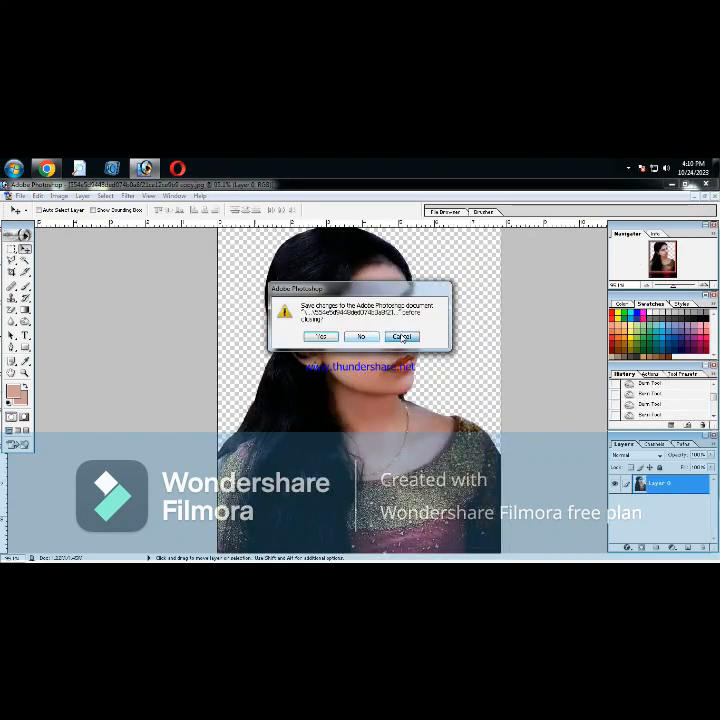
pyautogui.click(369, 338)
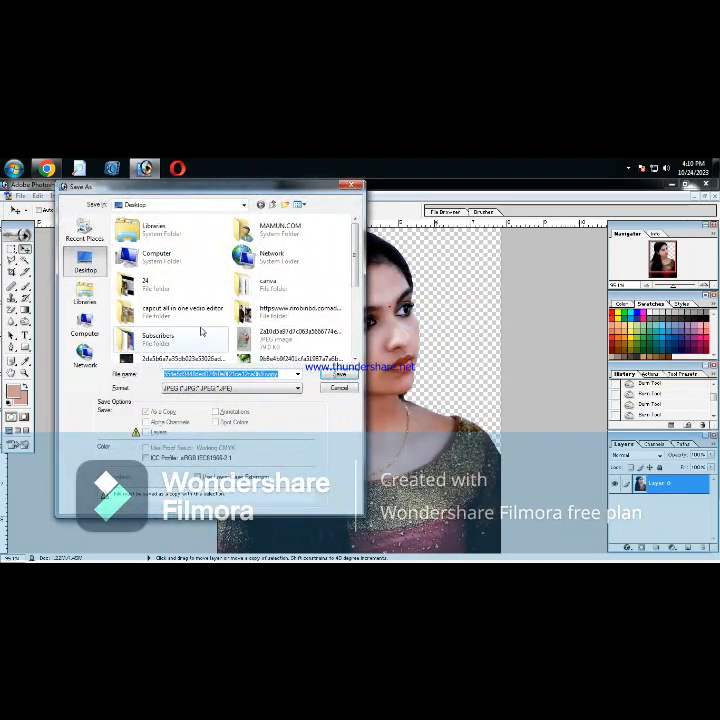
pyautogui.click(337, 368)
pyautogui.click(337, 333)
pyautogui.click(434, 294)
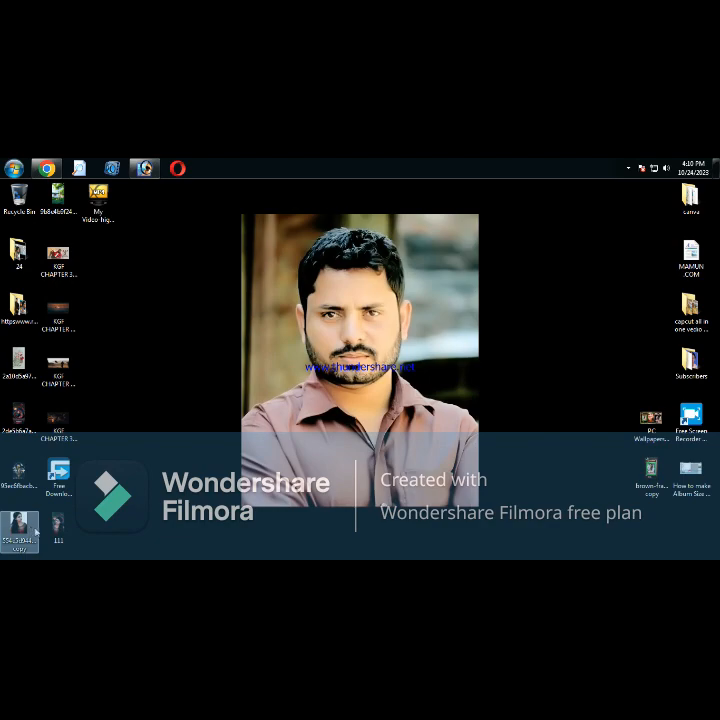
# - Open image 111 from the Desktop and crop it to its full frame using the front image's dimensions and resolution
pyautogui.doubleClick(58, 527)
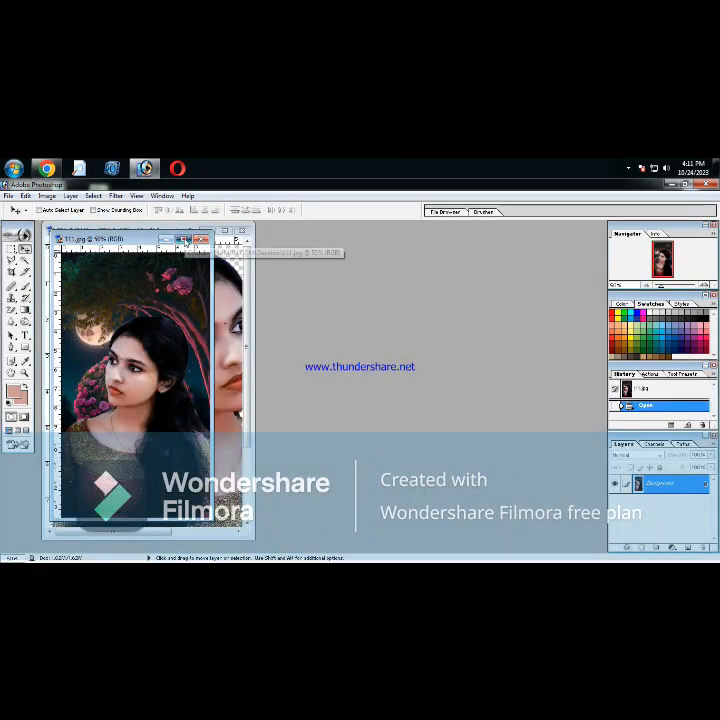
pyautogui.click(193, 240)
pyautogui.click(12, 272)
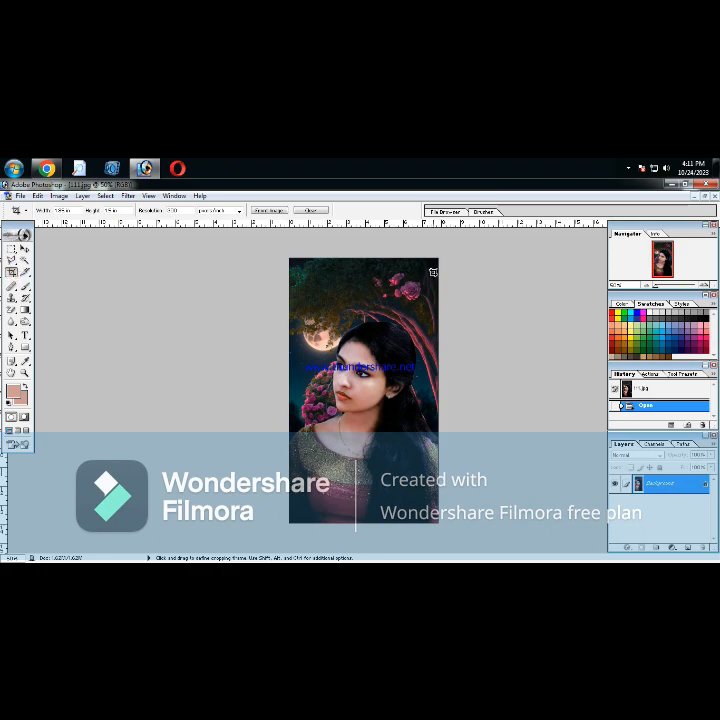
pyautogui.click(274, 211)
pyautogui.moveTo(435, 261); pyautogui.dragTo(289, 523)
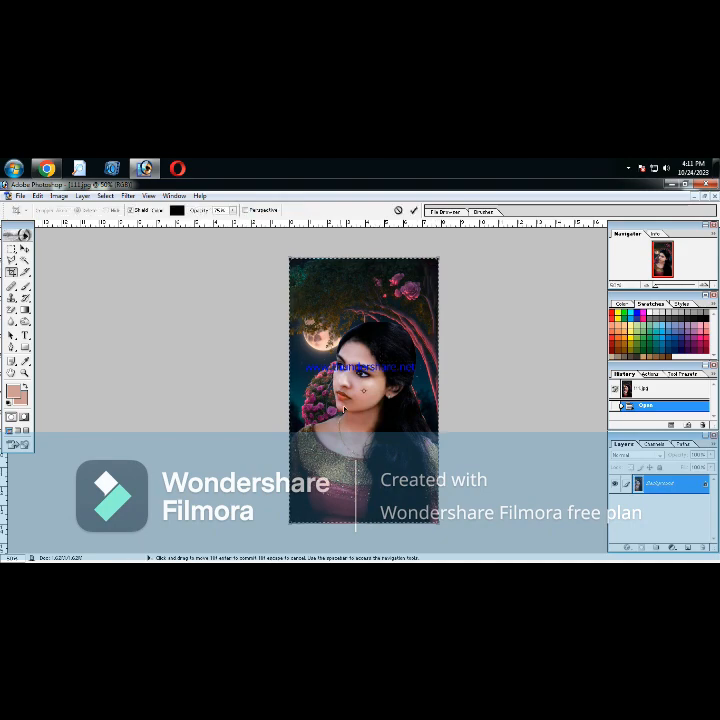
pyautogui.doubleClick(357, 361)
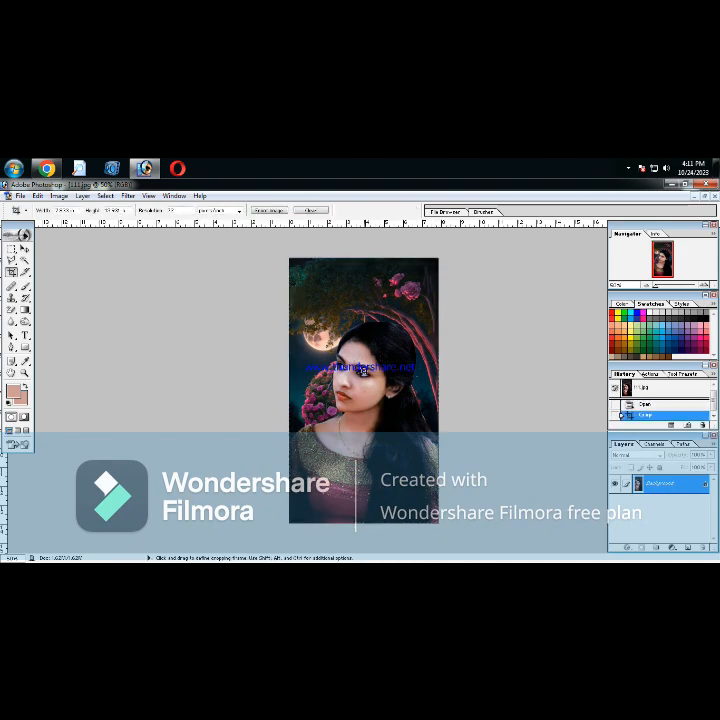
# - Raise the overall saturation of the composite slightly with Hue/Saturation
pyautogui.scroll(5, 363, 369)
pyautogui.scroll(-8, 363, 369)
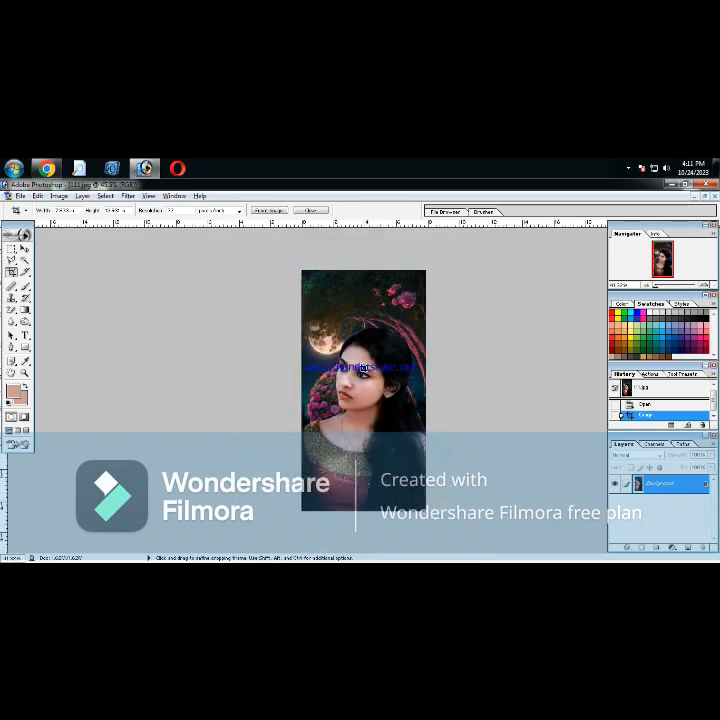
pyautogui.scroll(-1, 363, 369)
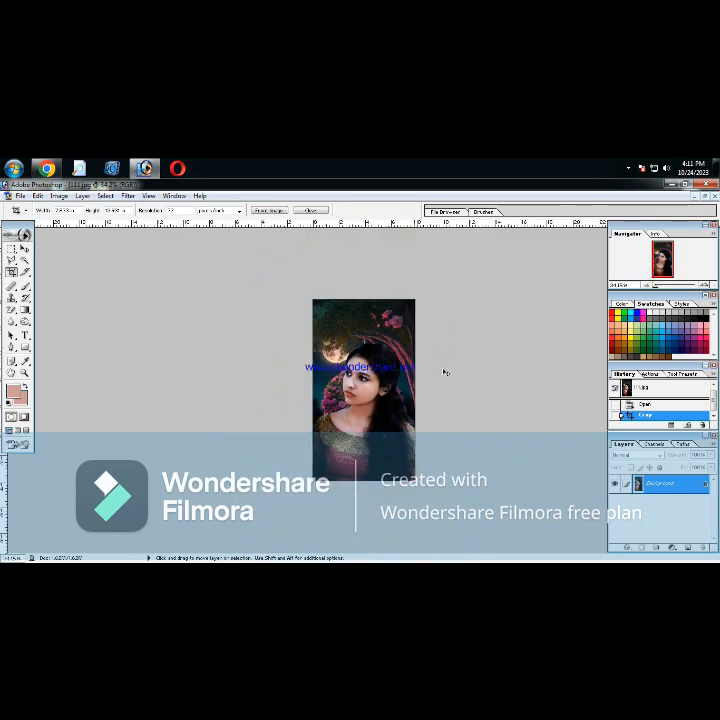
pyautogui.hotkey('ctrl', 'u')
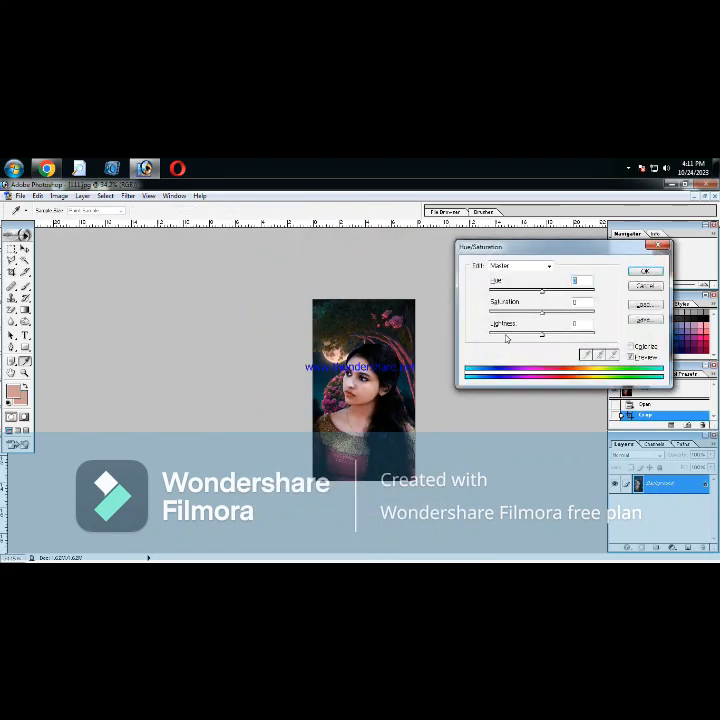
pyautogui.click(548, 312)
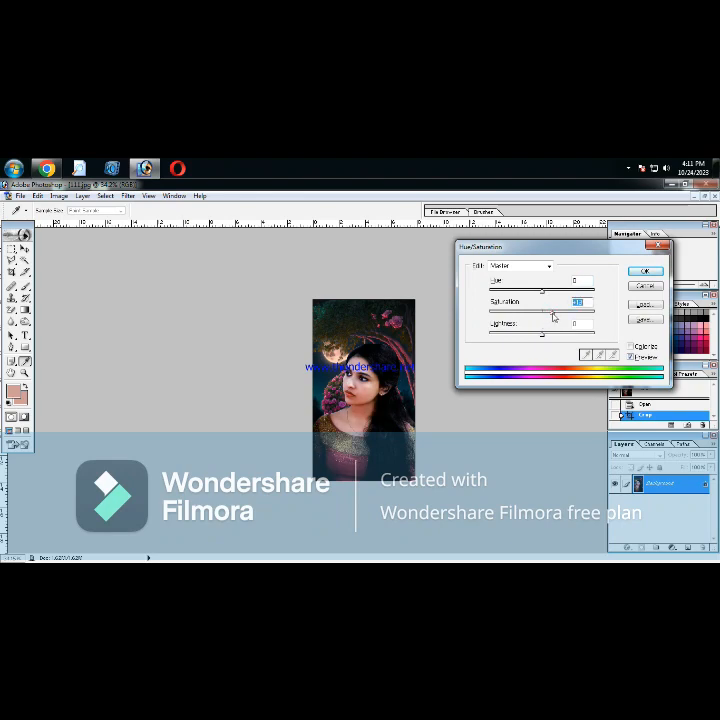
pyautogui.press('Return')
# - Brighten the midtones with an RGB Curves point at input 123, output 138
pyautogui.hotkey('ctrl', 'm')
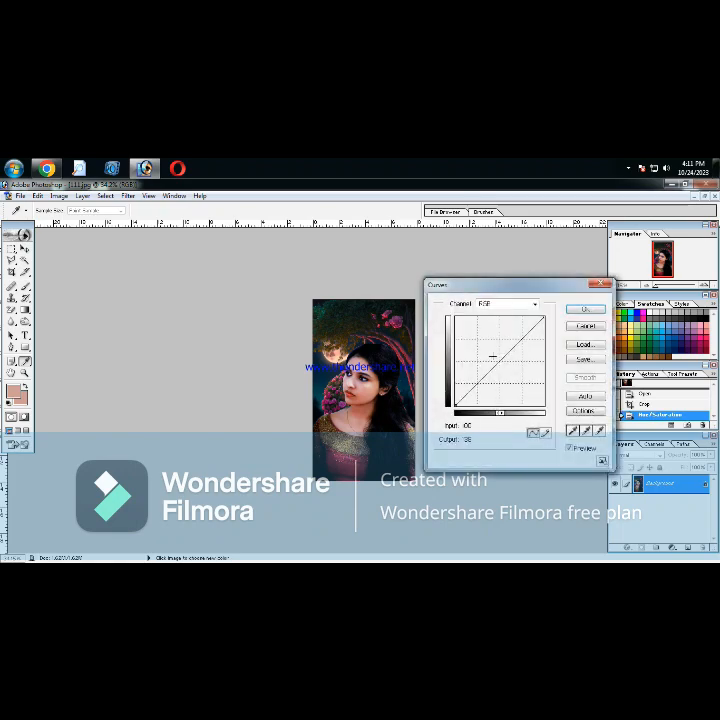
pyautogui.click(498, 357)
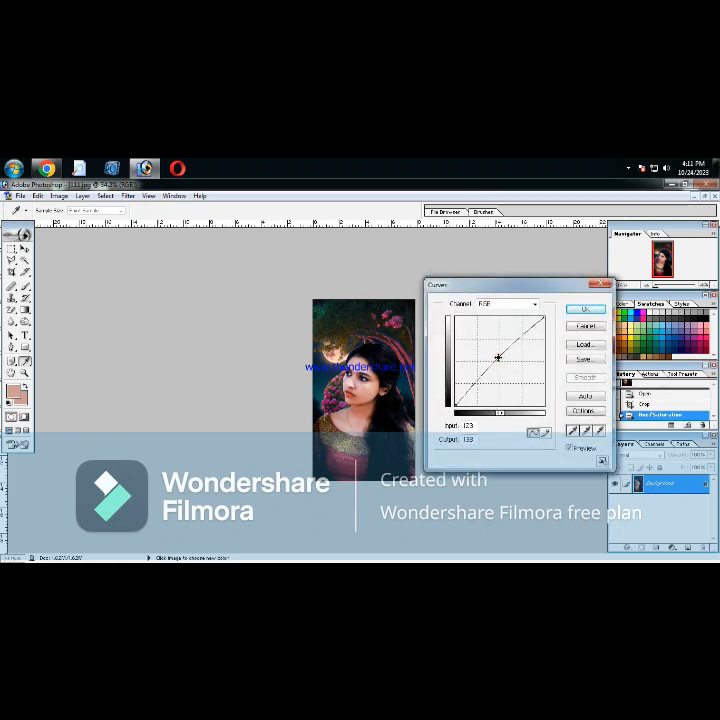
pyautogui.press('Return')
# - Rotate the canvas 90° clockwise and apply the Grain Surgery 2 Remove Grain filter with 41% noise reduction
pyautogui.click(59, 195)
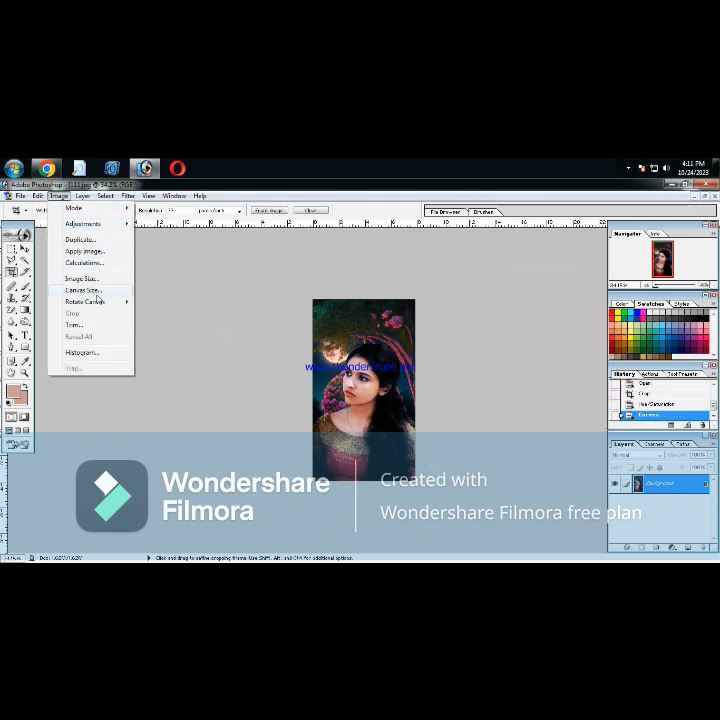
pyautogui.moveTo(98, 300)
pyautogui.click(188, 310)
pyautogui.click(128, 195)
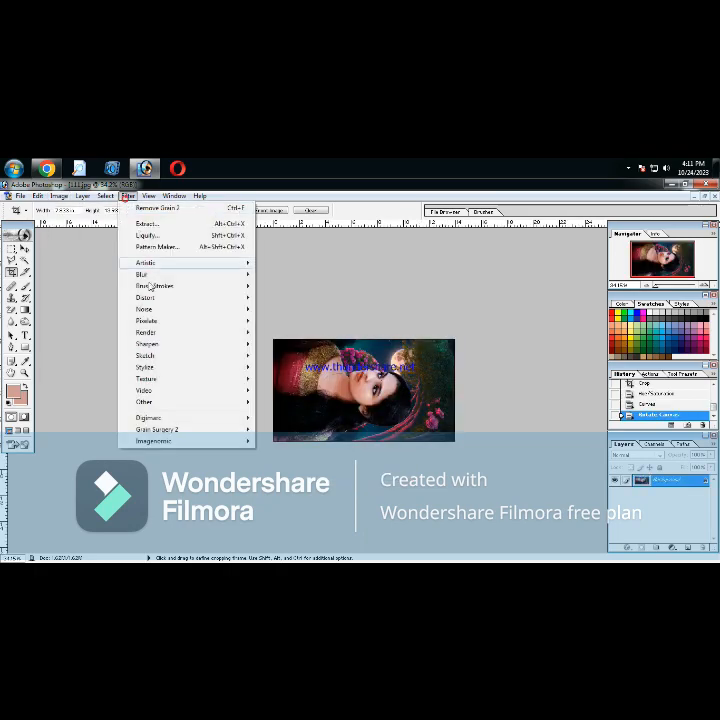
pyautogui.moveTo(165, 429)
pyautogui.click(285, 432)
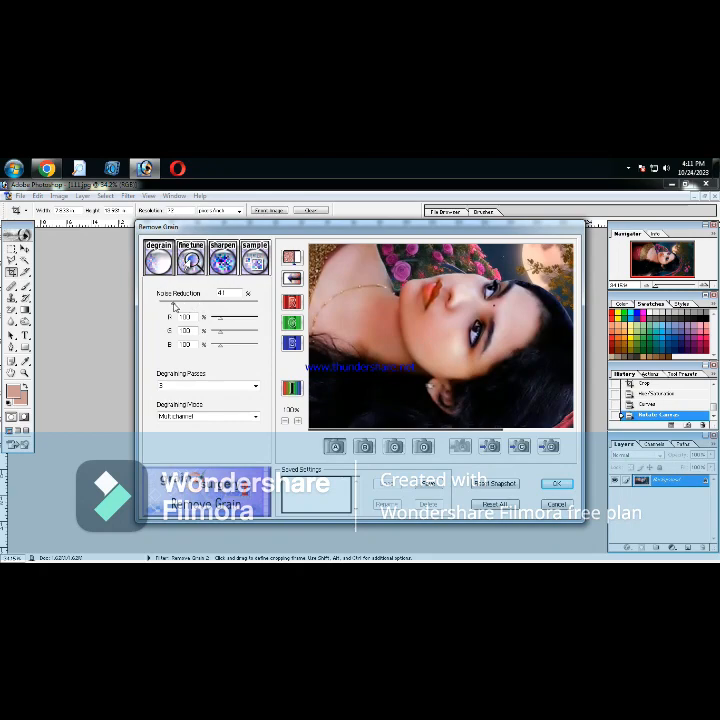
pyautogui.press('Return')
# - Rotate the canvas 90° counterclockwise back to upright
pyautogui.click(58, 195)
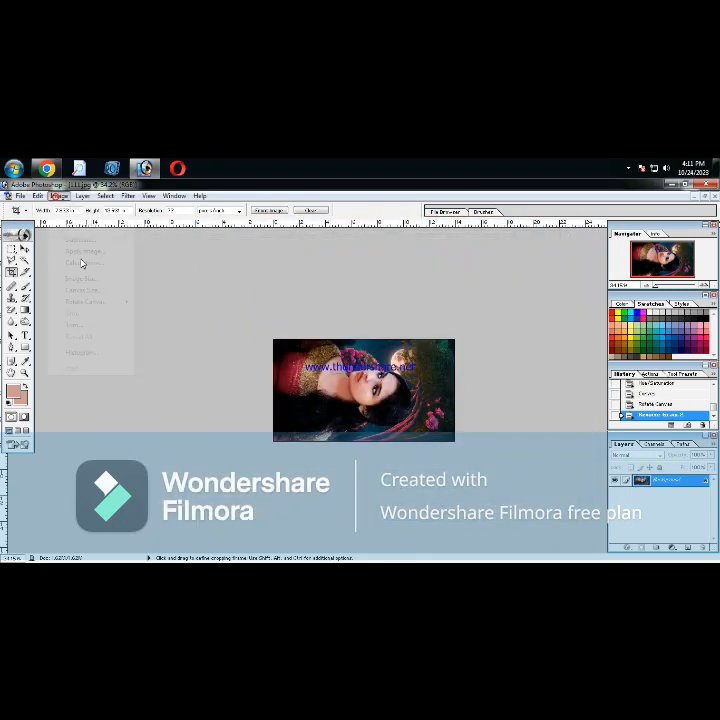
pyautogui.moveTo(90, 301)
pyautogui.click(151, 324)
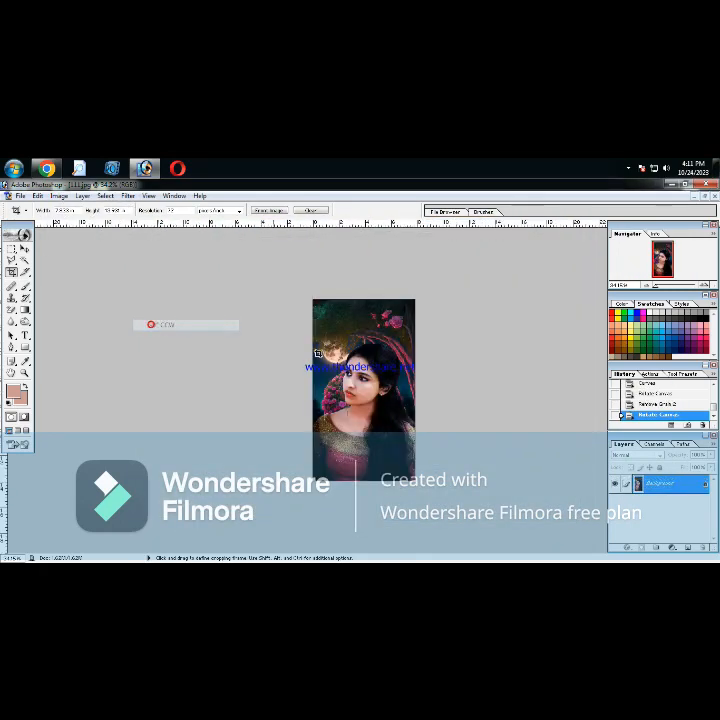
# - Create a new blank A4 document at 300 pixels/inch in RGB Color with white contents
pyautogui.hotkey('ctrl', 'n')
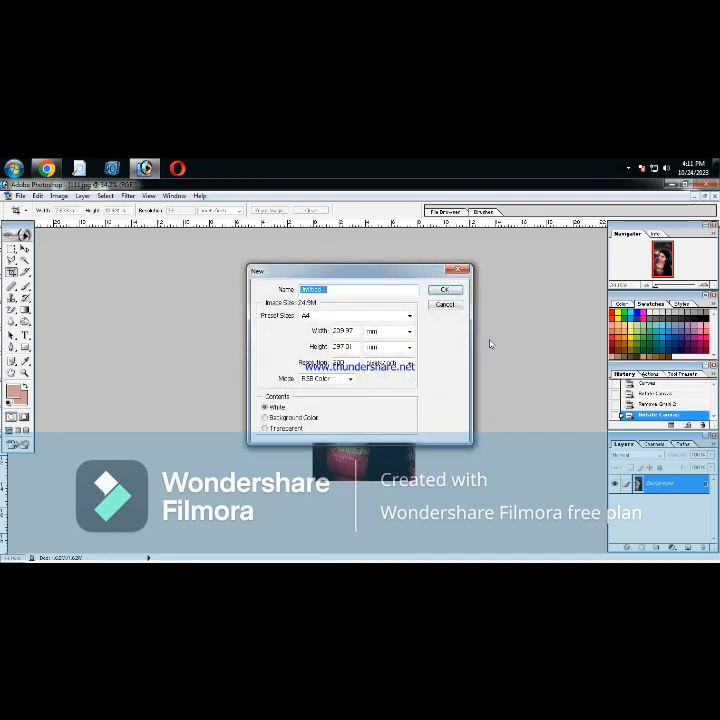
pyautogui.press('Return')
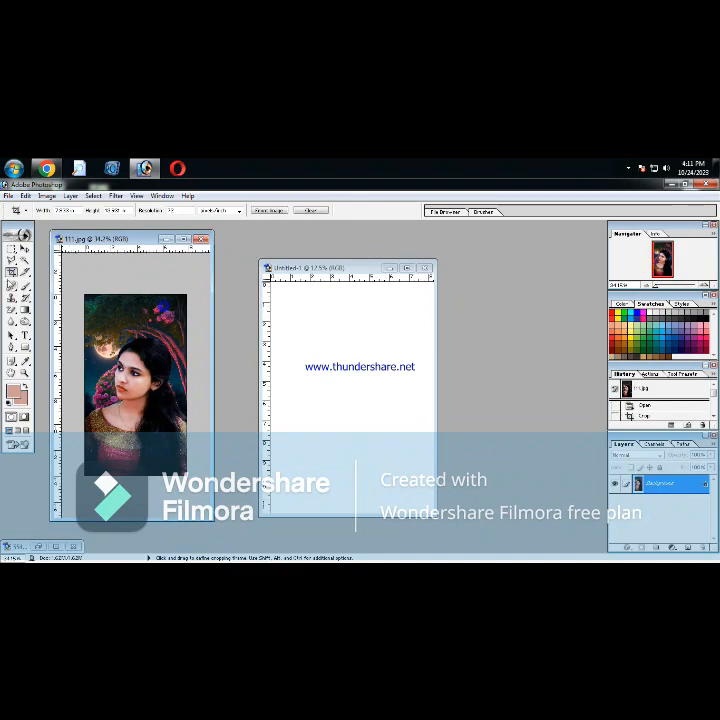
# - Copy the portrait from 111.jpg onto the A4 page, scale it to just over a third of the page width and duplicate it into a row of three
pyautogui.moveTo(133, 344); pyautogui.dragTo(414, 338)
pyautogui.click(406, 268)
pyautogui.hotkey('ctrl', 't')
pyautogui.doubleClick(348, 400)
pyautogui.press('Down')
pyautogui.press('Down')
pyautogui.press('Right')
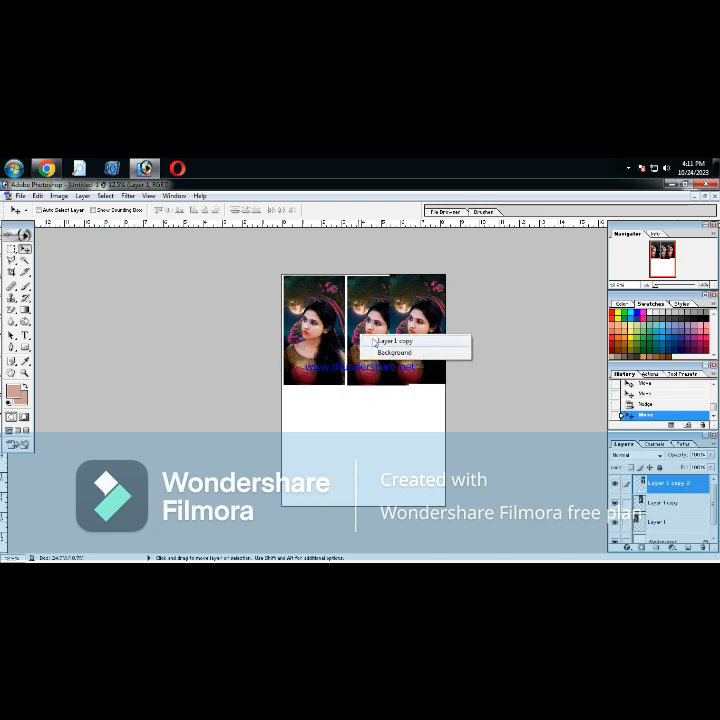
# - Nudge the middle portrait copy left to close the gap beside the first portrait
pyautogui.press('Left')
pyautogui.press('Left')
pyautogui.press('Left')
pyautogui.press('Left')
pyautogui.press('Left')
pyautogui.press('Left')
pyautogui.press('Left')
pyautogui.press('Left')
pyautogui.press('Left')
pyautogui.press('Left')
pyautogui.press('Left')
pyautogui.press('Left')
pyautogui.press('Left')
pyautogui.press('Left')
pyautogui.press('Left')
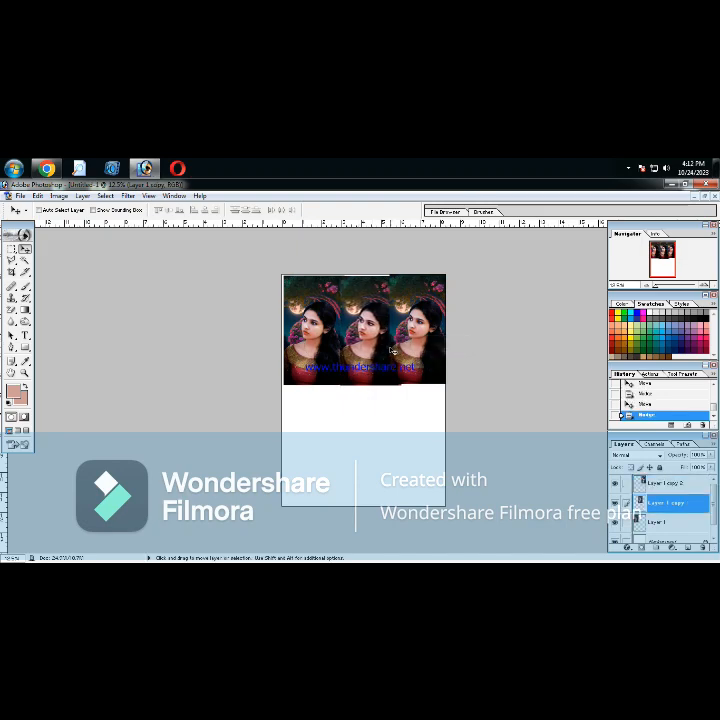
# - Nudge the third portrait copy left and the middle copy up to align them within the upper row
pyautogui.rightClick(430, 342)
pyautogui.click(436, 347)
pyautogui.press('Left')
pyautogui.press('Left')
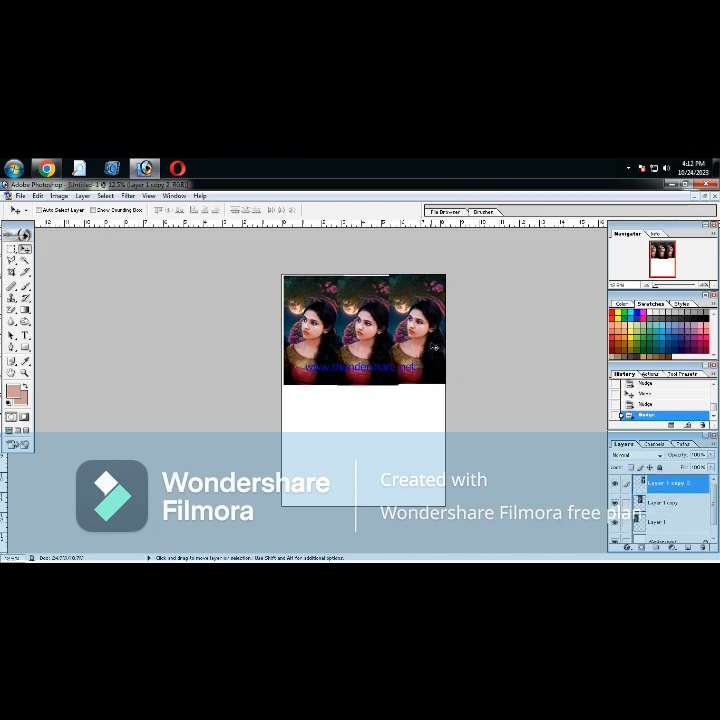
pyautogui.rightClick(344, 323)
pyautogui.click(362, 329)
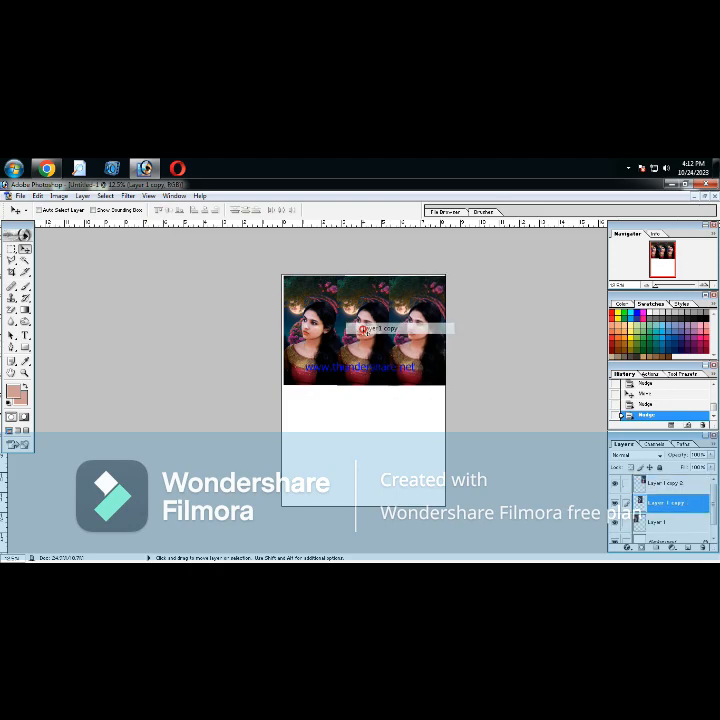
pyautogui.press('Up')
pyautogui.rightClick(415, 328)
pyautogui.click(425, 334)
pyautogui.press('Left')
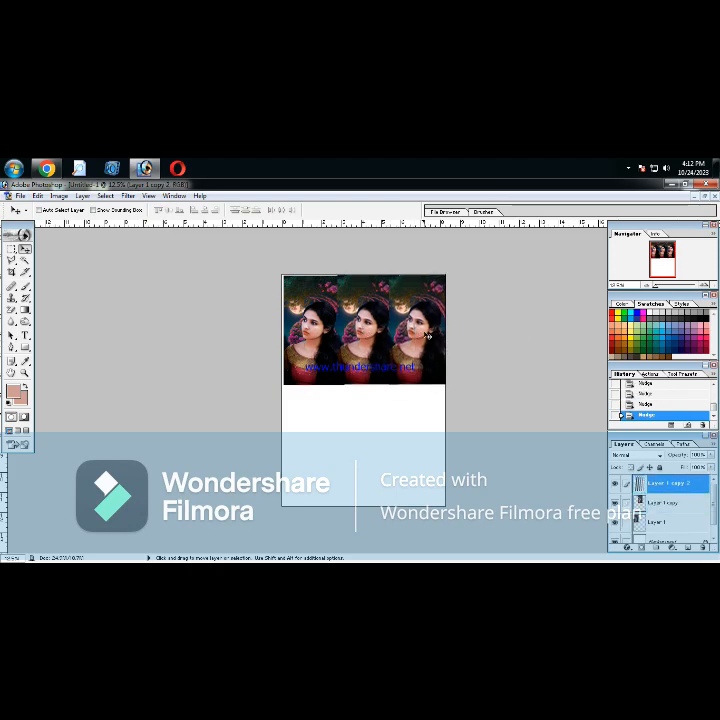
# - Nudge the first portrait up and line up the other two copies with it along the page's upper edge
pyautogui.rightClick(312, 320)
pyautogui.click(330, 327)
pyautogui.press('Up')
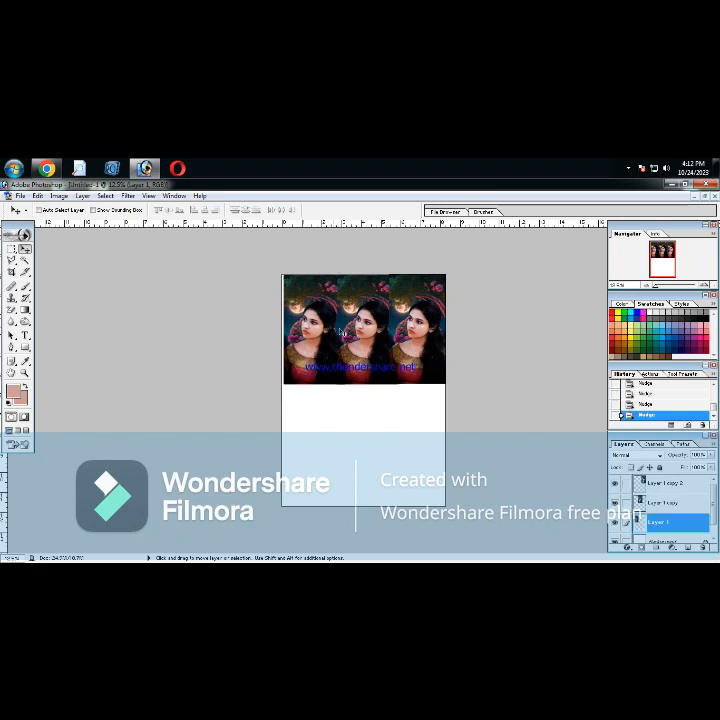
pyautogui.rightClick(374, 333)
pyautogui.click(390, 335)
pyautogui.rightClick(420, 327)
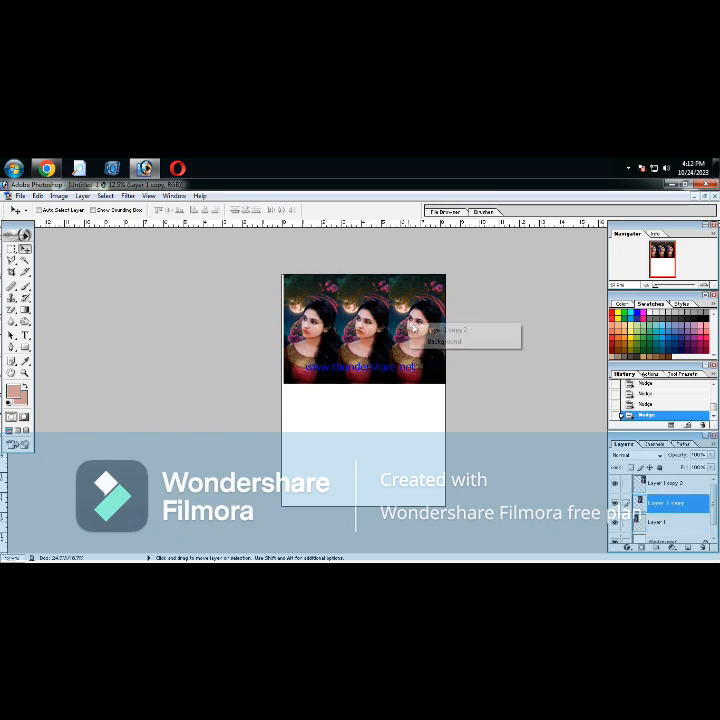
pyautogui.click(430, 331)
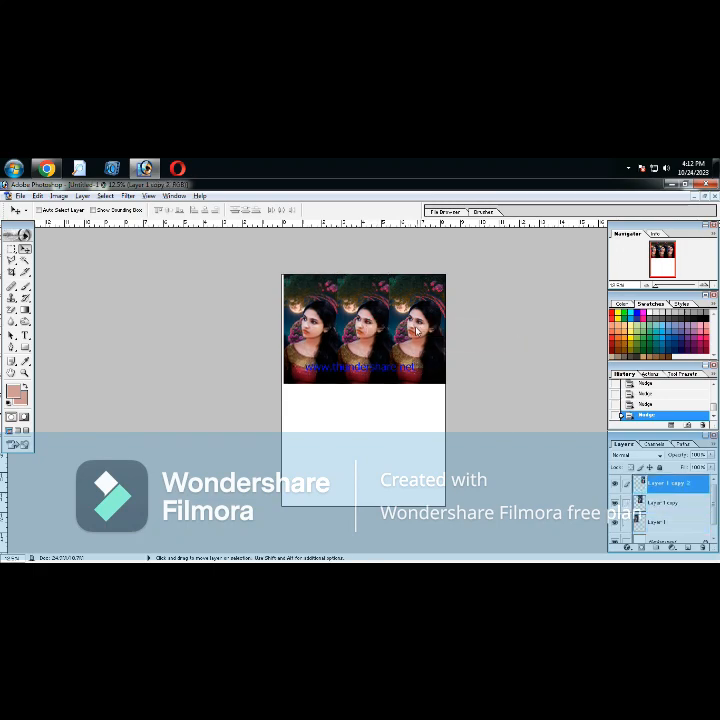
# - Duplicate the three portraits into a second row beneath the first and nudge the last copy left into line
pyautogui.moveTo(413, 331); pyautogui.dragTo(391, 435)
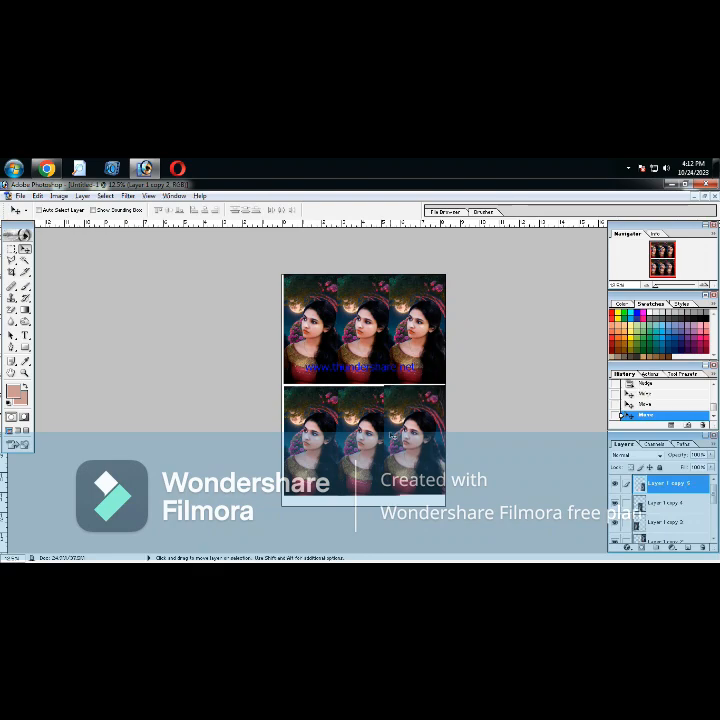
pyautogui.press('Left')
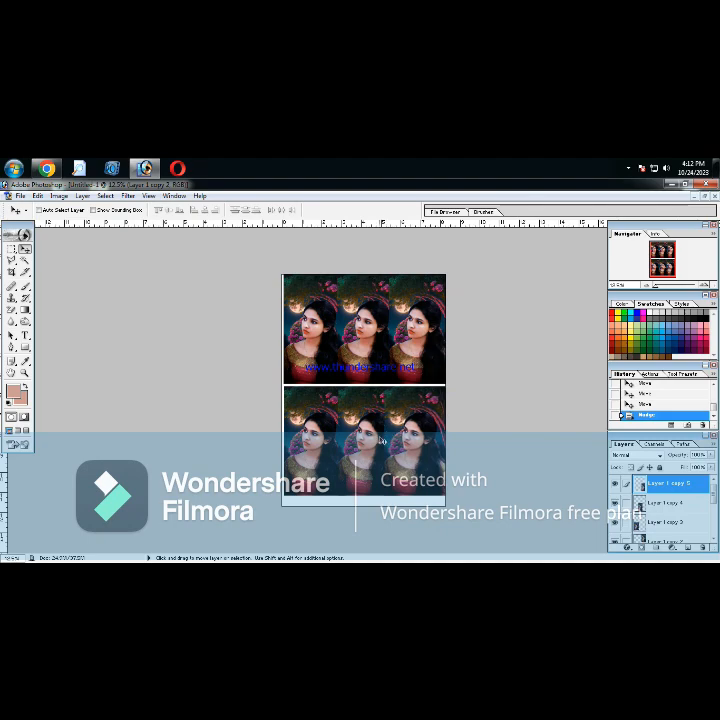
# - Save the six-portrait sheet to the Desktop as a JPEG copy named pint
pyautogui.hotkey('ctrl', 'shift', 's')
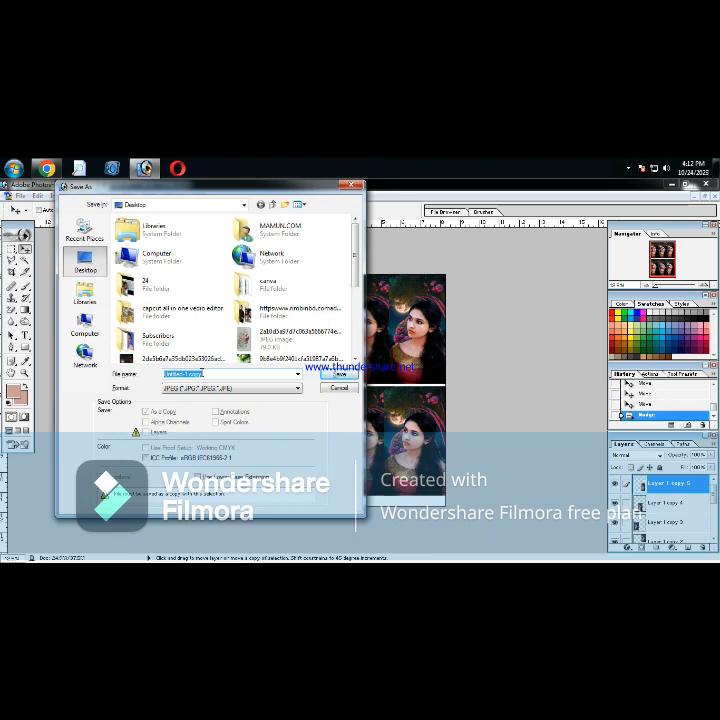
pyautogui.write('pi')
pyautogui.press('Return')
pyautogui.press('Return')
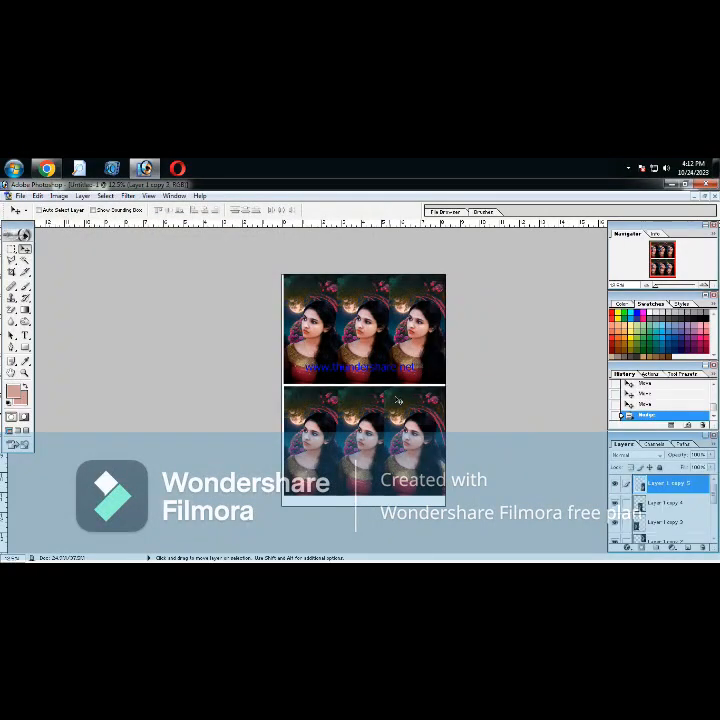
# - Open the print settings with preview and set the paper size to A4 210 x 297 mm
pyautogui.hotkey('ctrl', 'alt', 'p')
pyautogui.click(510, 271)
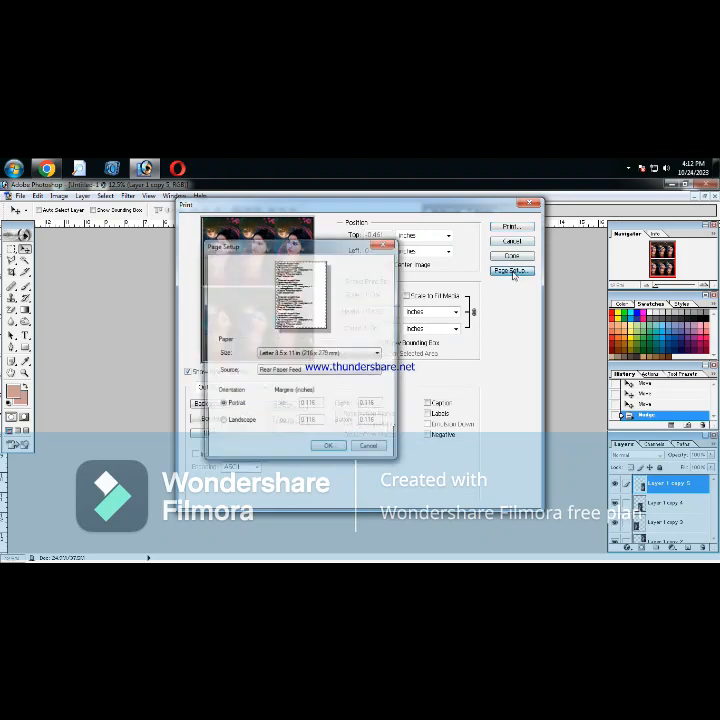
pyautogui.click(318, 353)
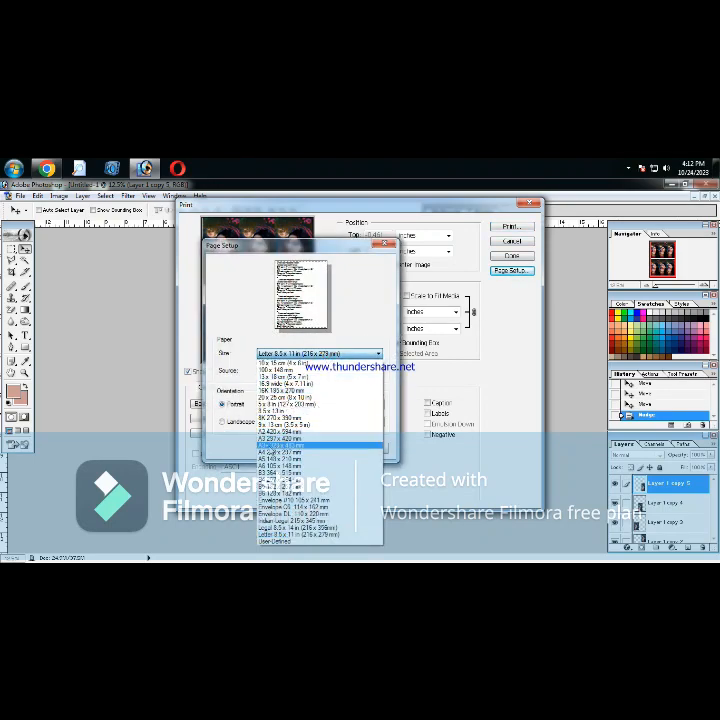
pyautogui.click(285, 446)
pyautogui.click(322, 448)
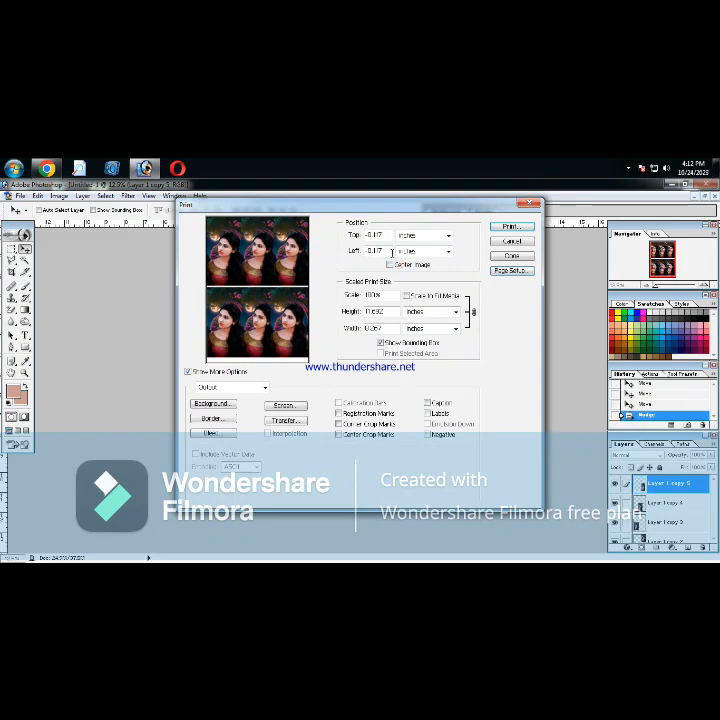
# - Set the print position's Left and Top offsets to 0 inches and proceed to printing despite clipping
pyautogui.moveTo(386, 253); pyautogui.dragTo(321, 257)
pyautogui.write('0')
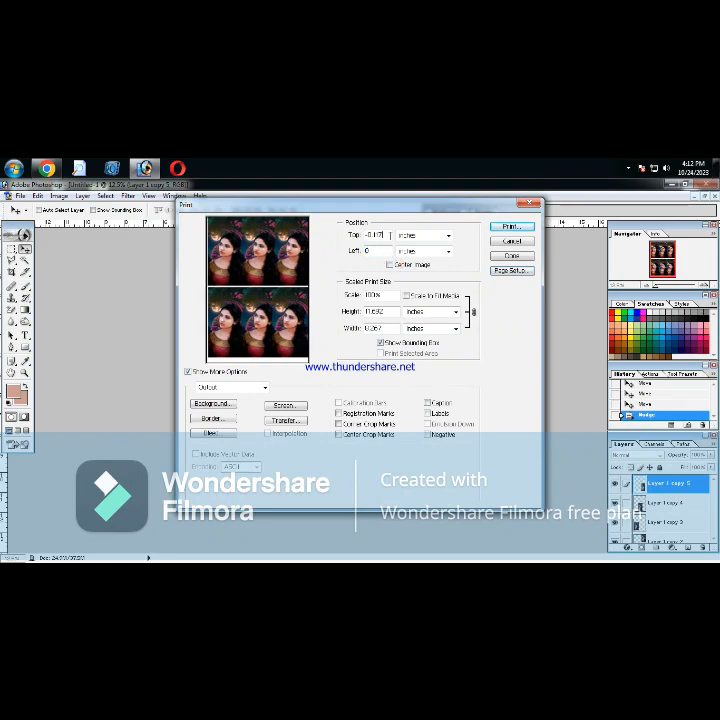
pyautogui.moveTo(390, 235); pyautogui.dragTo(355, 236)
pyautogui.write('0')
pyautogui.click(506, 228)
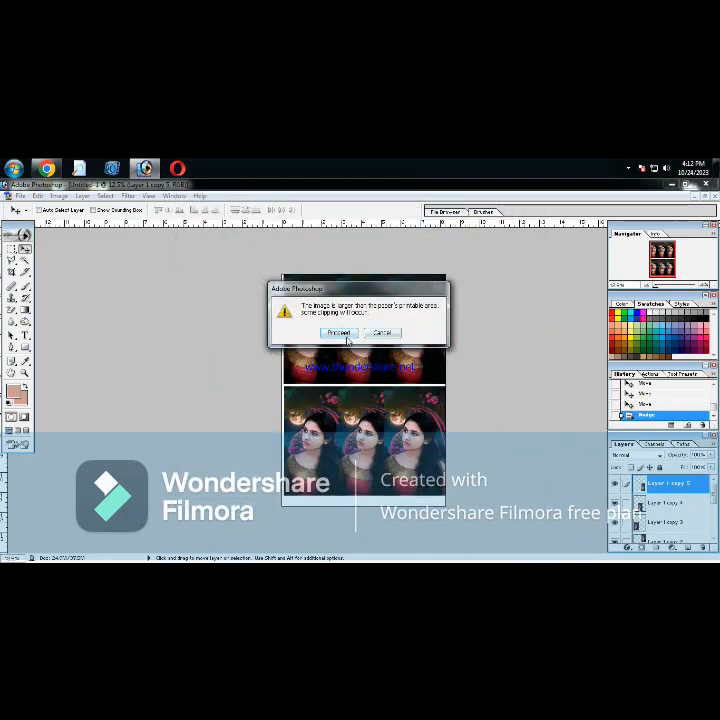
pyautogui.click(345, 335)
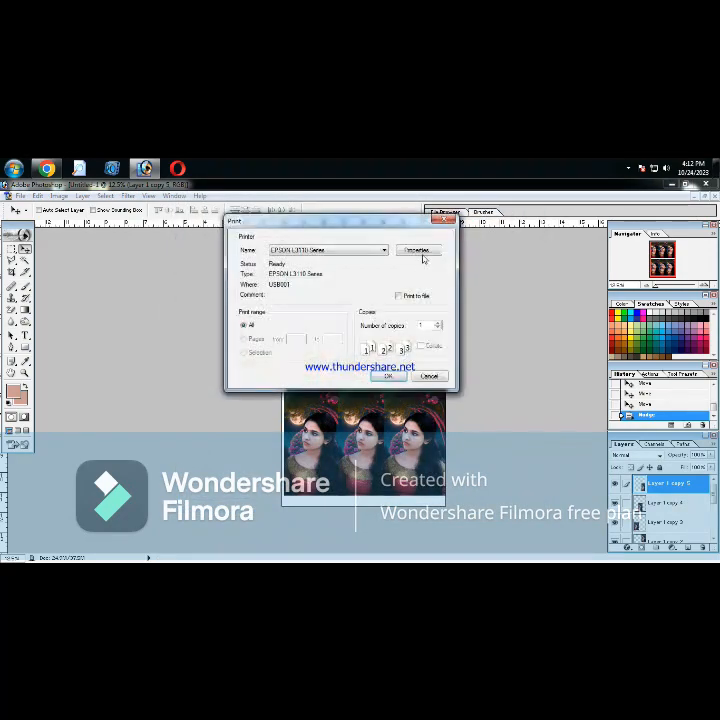
# - Keep the EPSON L3110 Series printer and set its paper type to Epson Premium Glossy with High quality
pyautogui.click(320, 252)
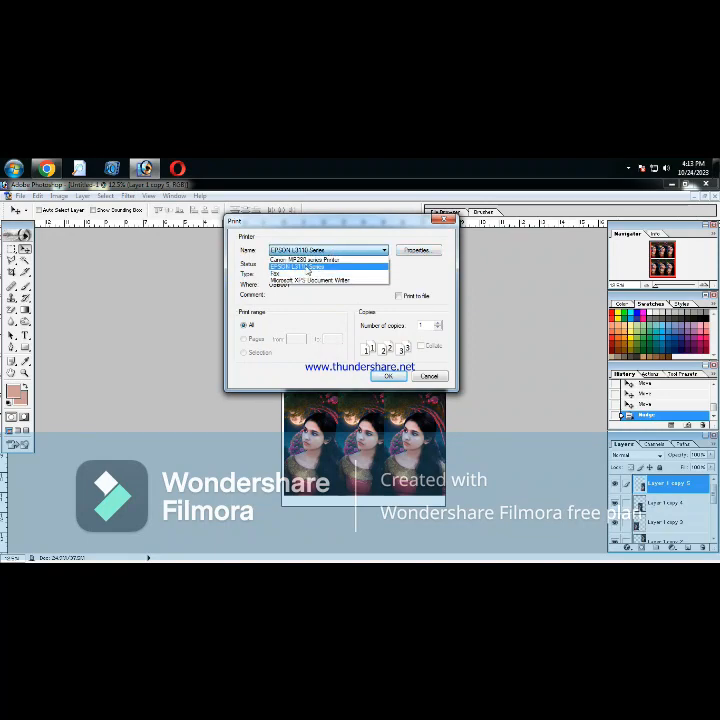
pyautogui.click(407, 253)
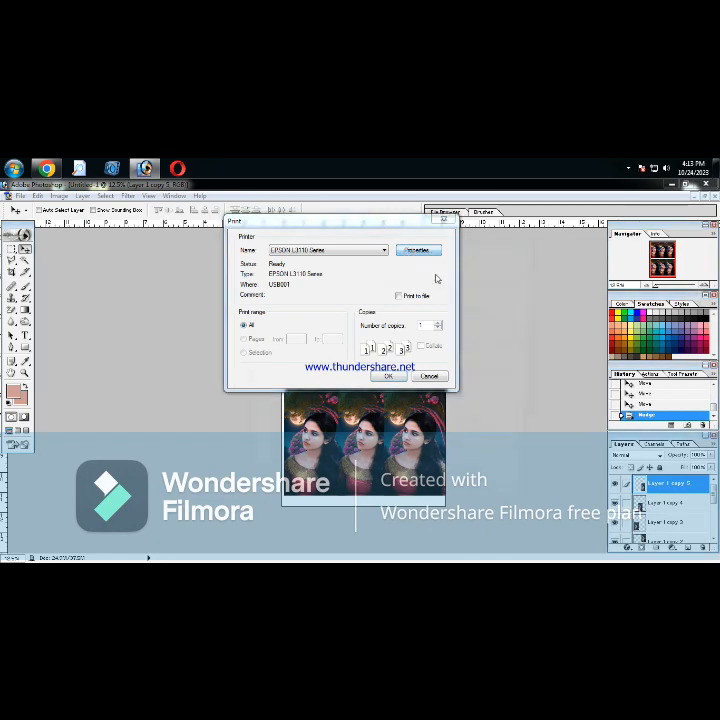
pyautogui.click(461, 329)
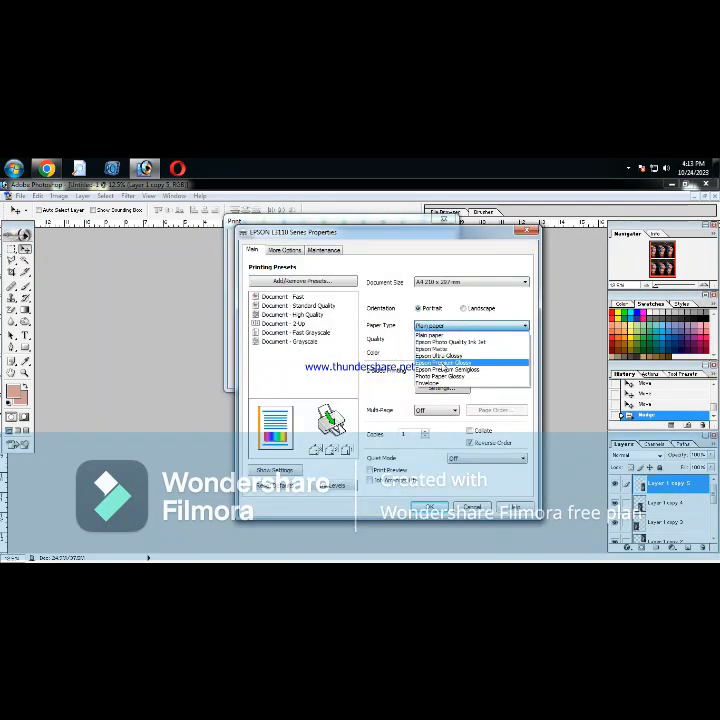
pyautogui.click(440, 337)
pyautogui.click(430, 341)
pyautogui.click(423, 354)
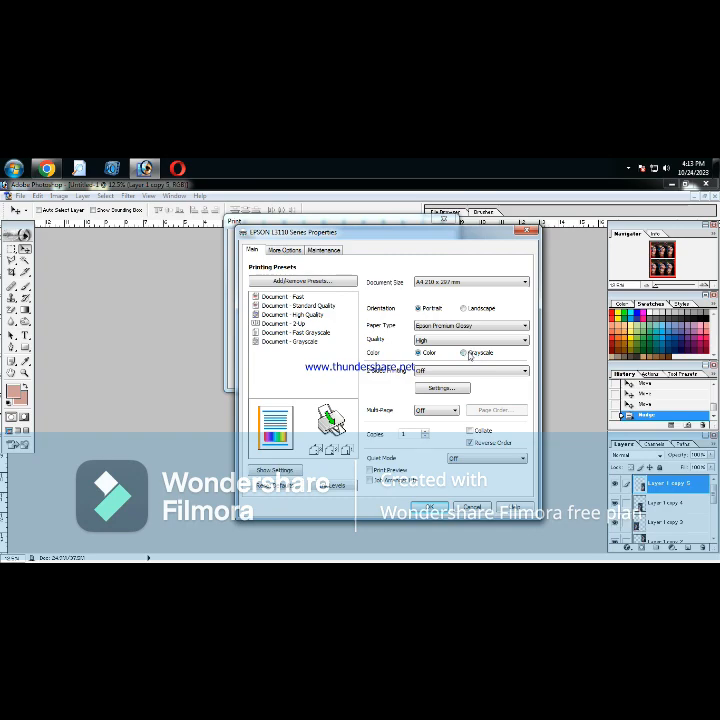
# - Try Grayscale output, return the setting to Color and accept the printer properties
pyautogui.click(464, 353)
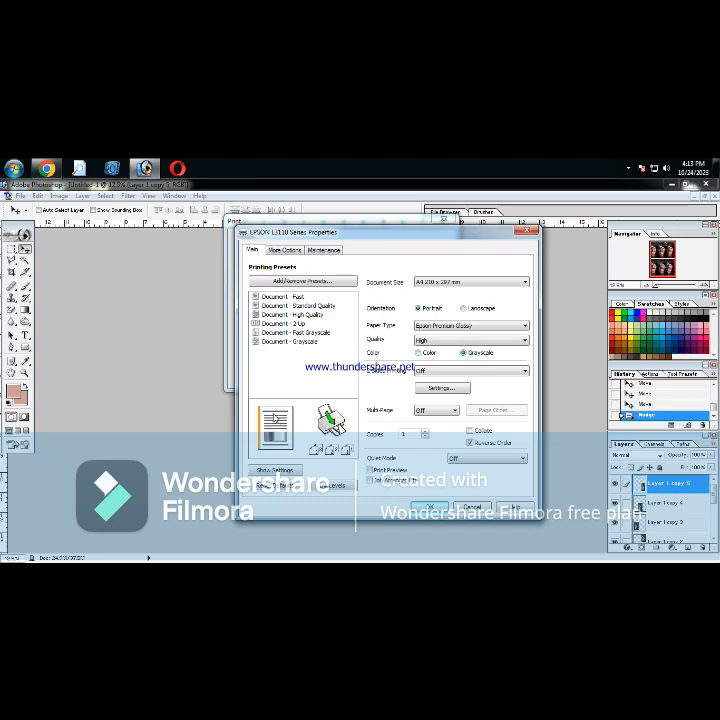
pyautogui.click(420, 353)
pyautogui.click(475, 353)
pyautogui.click(421, 353)
pyautogui.click(425, 506)
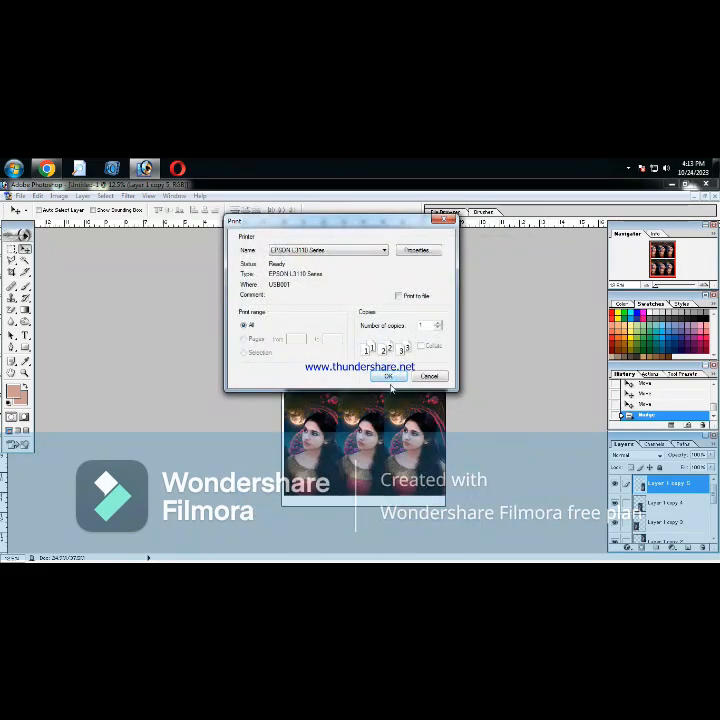
# - Dismiss the print dialog and quit Photoshop, discarding unsaved changes in the open documents
pyautogui.click(388, 378)
pyautogui.click(450, 220)
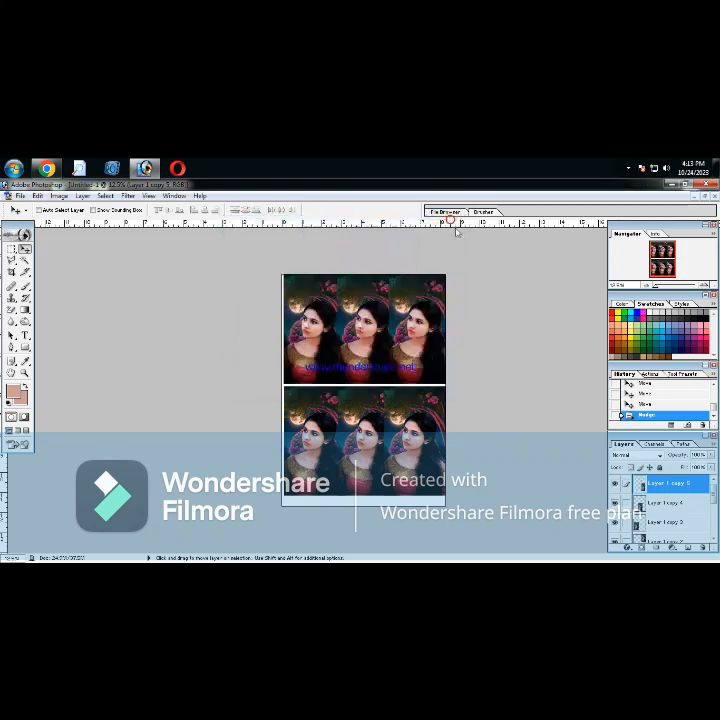
pyautogui.click(706, 185)
pyautogui.click(361, 333)
pyautogui.click(361, 334)
pyautogui.click(362, 335)
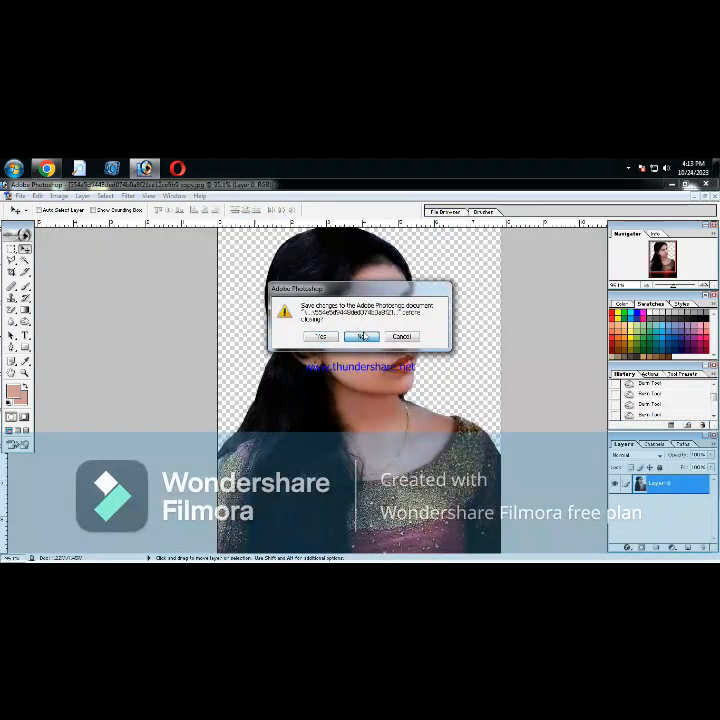
pyautogui.click(362, 336)
pyautogui.click(628, 169)
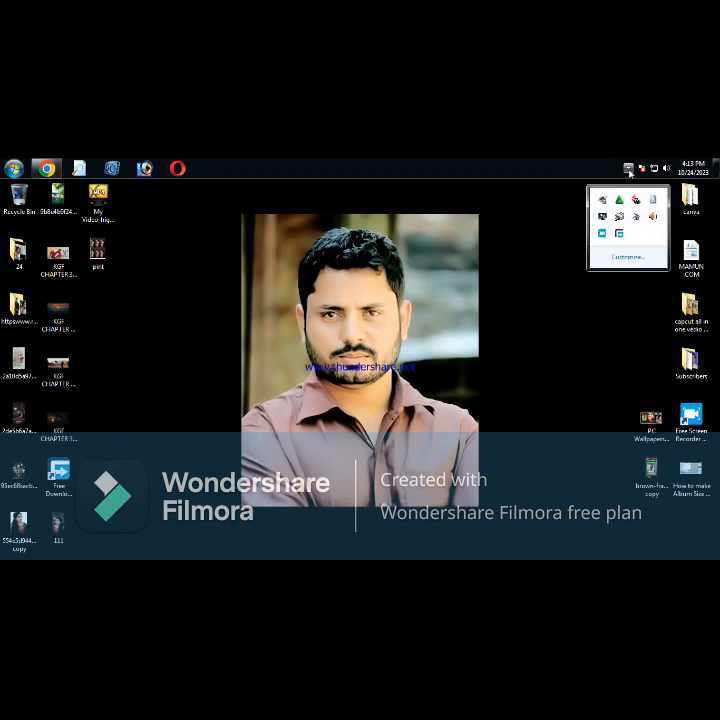